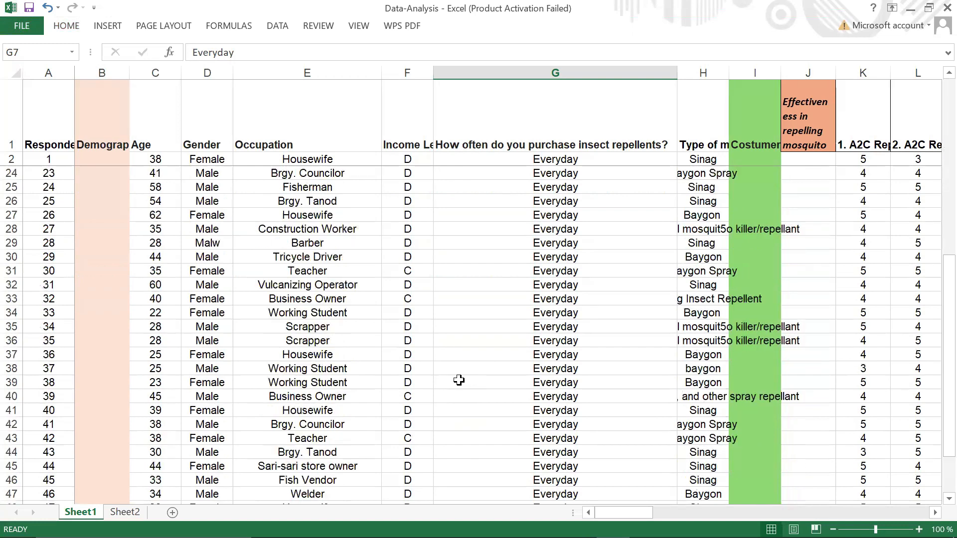
Examine the respondent rows, demographic columns, purchase frequency and repellent type in Sheet1
{"action": "scroll", "coordinate": [459, 380], "scroll_direction": "up", "scroll_amount": 12}
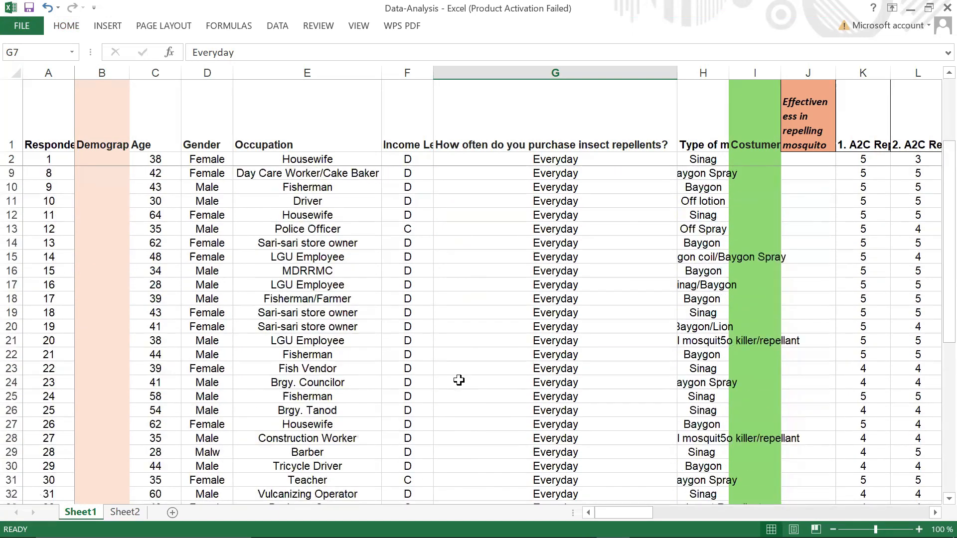
{"action": "scroll", "coordinate": [67, 314], "scroll_direction": "down", "scroll_amount": 5}
{"action": "scroll", "coordinate": [50, 315], "scroll_direction": "up", "scroll_amount": 5}
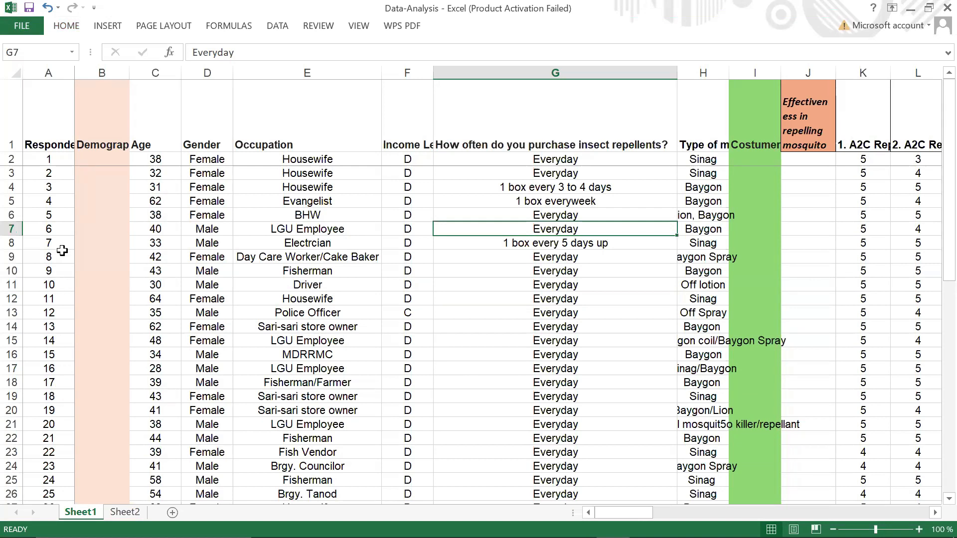
{"action": "left_click", "coordinate": [93, 224]}
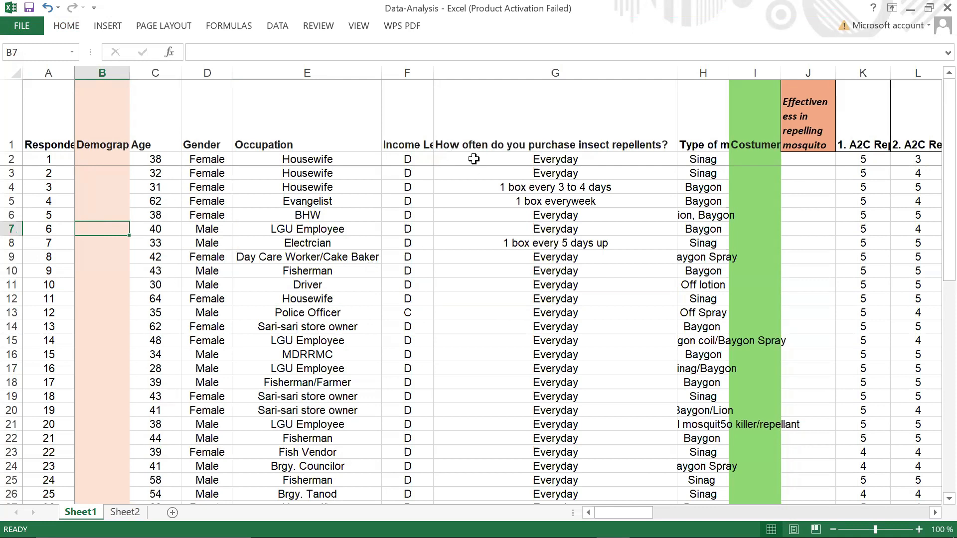
{"action": "left_click", "coordinate": [718, 187]}
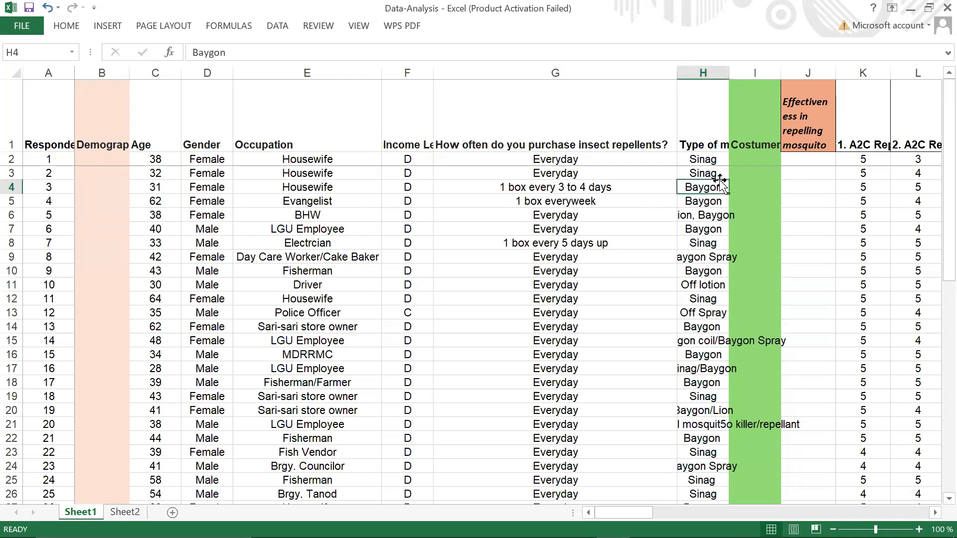
Review the customer preference columns in Sheet1, from effectiveness in repelling mosquitoes through safety, local production, marketing strategy and pricing
{"action": "key", "text": "Right"}
{"action": "key", "text": "Right"}
{"action": "key", "text": "Right"}
{"action": "key", "text": "Right"}
{"action": "key", "text": "Right"}
{"action": "key", "text": "Right"}
{"action": "key", "text": "Right"}
{"action": "key", "text": "Right"}
{"action": "key", "text": "Right"}
{"action": "key", "text": "Right"}
{"action": "key", "text": "Right"}
{"action": "key", "text": "Right"}
{"action": "key", "text": "Right"}
{"action": "key", "text": "Right"}
{"action": "key", "text": "Right"}
{"action": "key", "text": "Right"}
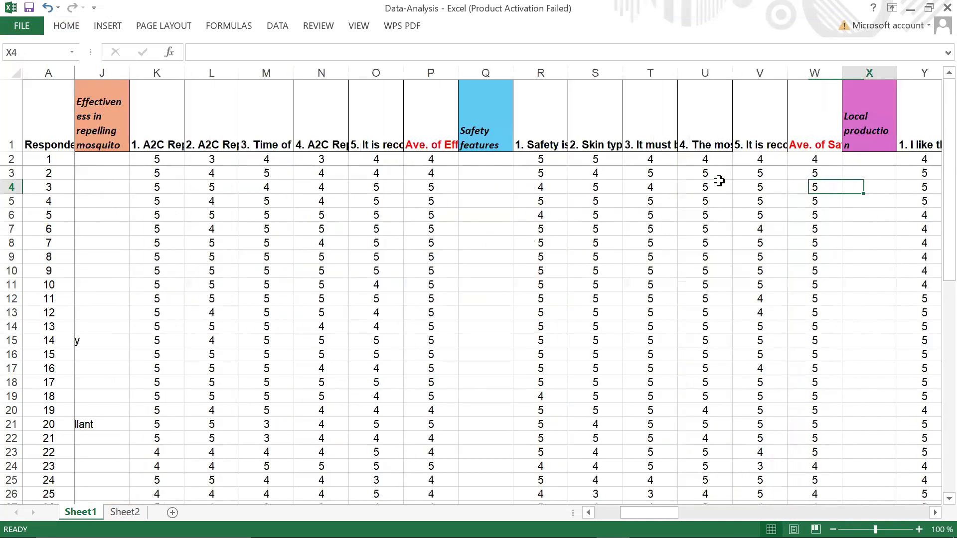
{"action": "left_click", "coordinate": [454, 137]}
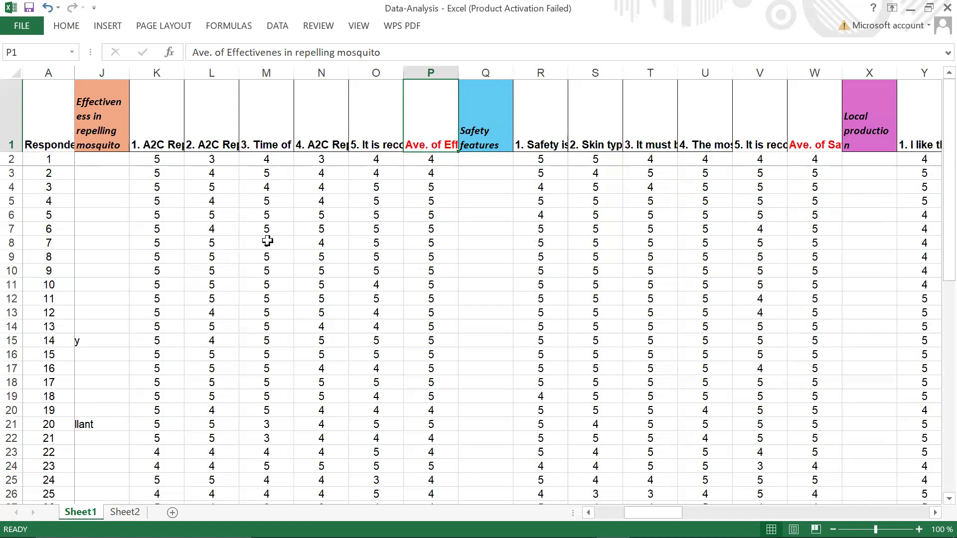
{"action": "key", "text": "Right"}
{"action": "key", "text": "Right"}
{"action": "key", "text": "Right"}
{"action": "key", "text": "Right"}
{"action": "key", "text": "Right"}
{"action": "key", "text": "Right"}
{"action": "key", "text": "Right"}
{"action": "key", "text": "Right"}
{"action": "key", "text": "Right"}
{"action": "key", "text": "Right"}
{"action": "key", "text": "Right"}
{"action": "key", "text": "Right"}
{"action": "key", "text": "Right"}
{"action": "key", "text": "Right"}
{"action": "key", "text": "Right"}
{"action": "key", "text": "Right"}
{"action": "key", "text": "Right"}
{"action": "key", "text": "Right"}
{"action": "key", "text": "Right"}
{"action": "key", "text": "Right"}
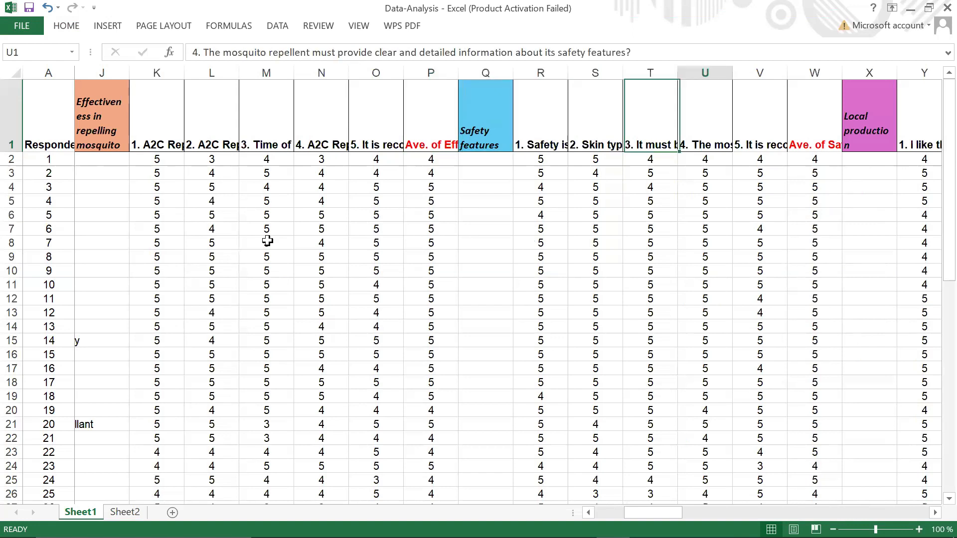
{"action": "key", "text": "Right"}
{"action": "key", "text": "Right"}
{"action": "key", "text": "Right"}
{"action": "key", "text": "Right"}
{"action": "key", "text": "Right"}
{"action": "key", "text": "Right"}
{"action": "key", "text": "Right"}
{"action": "key", "text": "Right"}
{"action": "key", "text": "Right"}
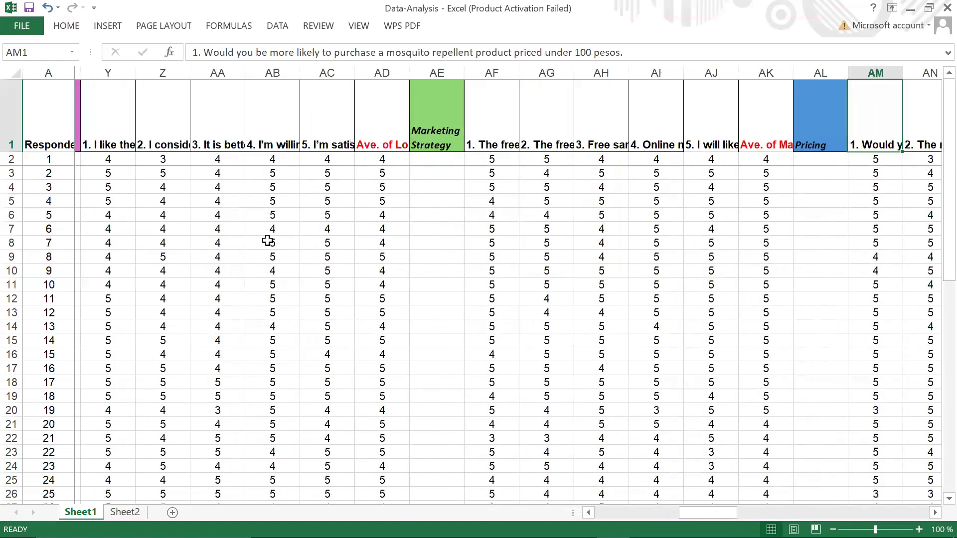
{"action": "key", "text": "Right"}
{"action": "key", "text": "Right"}
{"action": "key", "text": "Right"}
{"action": "key", "text": "Right"}
{"action": "key", "text": "Right"}
{"action": "key", "text": "Right"}
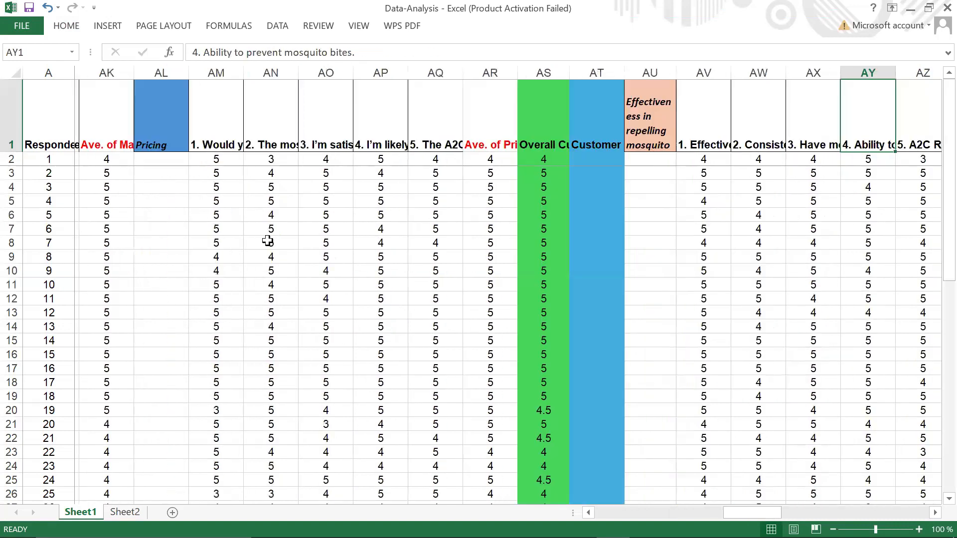
Review the customer satisfaction columns, from the Overall Customer Preferences column through to the overall customer satisfaction column
{"action": "left_click", "coordinate": [493, 128]}
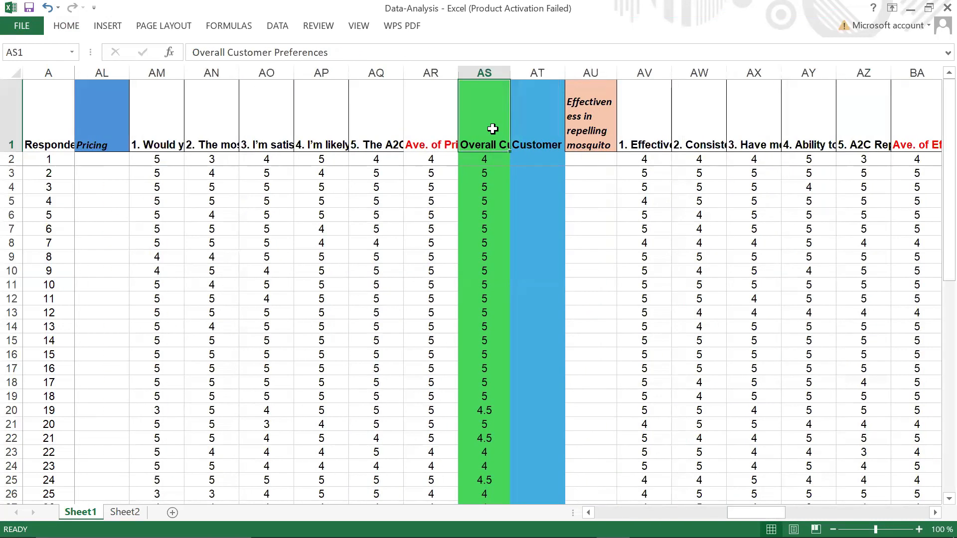
{"action": "key", "text": "Right"}
{"action": "key", "text": "Right"}
{"action": "key", "text": "Right"}
{"action": "key", "text": "Right"}
{"action": "key", "text": "Right"}
{"action": "key", "text": "Right"}
{"action": "key", "text": "Right"}
{"action": "key", "text": "Right"}
{"action": "key", "text": "Right"}
{"action": "key", "text": "Right"}
{"action": "key", "text": "Right"}
{"action": "key", "text": "Right"}
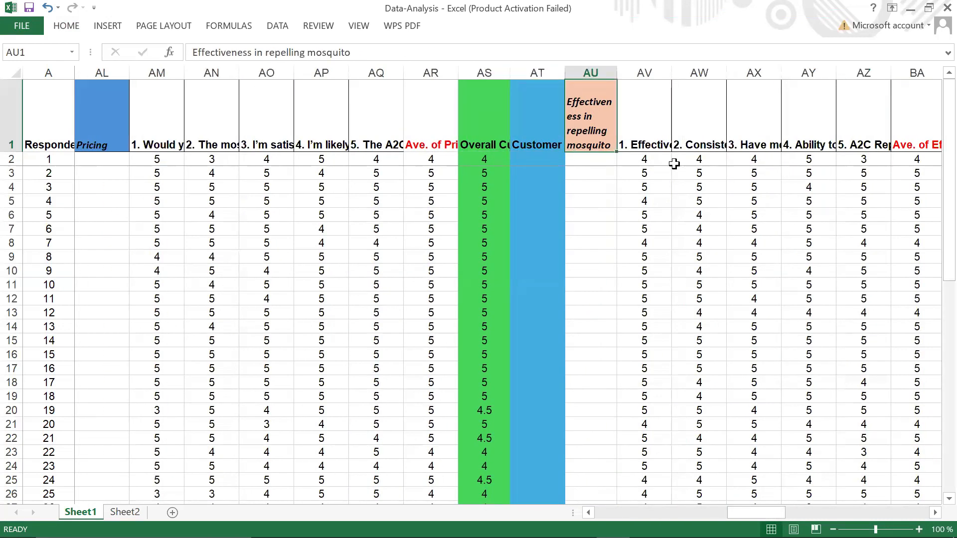
{"action": "key", "text": "Right"}
{"action": "key", "text": "Right"}
{"action": "key", "text": "Right"}
{"action": "key", "text": "Right"}
{"action": "key", "text": "Right"}
{"action": "key", "text": "Right"}
{"action": "key", "text": "Right"}
{"action": "key", "text": "Right"}
{"action": "key", "text": "Right"}
{"action": "key", "text": "Right"}
{"action": "key", "text": "Right"}
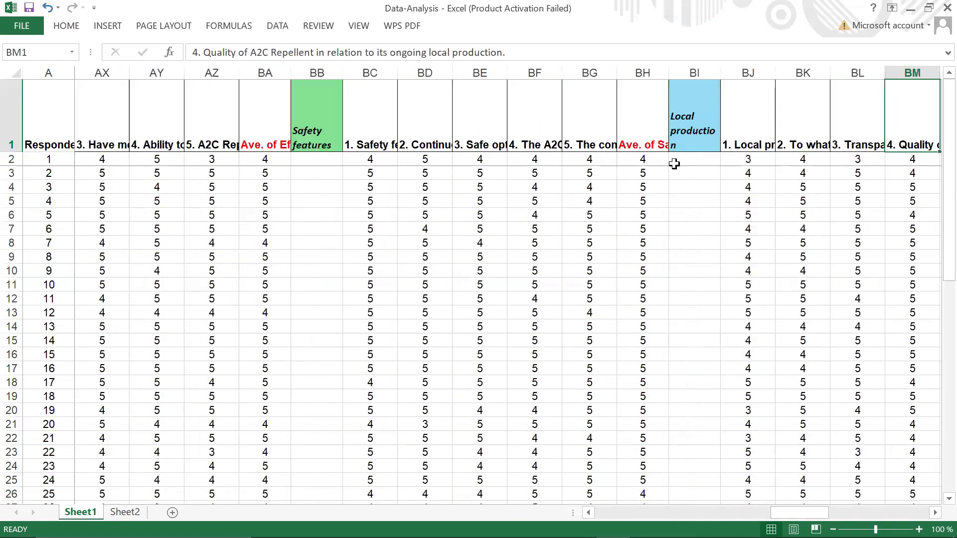
{"action": "key", "text": "Right"}
{"action": "key", "text": "Right"}
{"action": "key", "text": "Right"}
{"action": "key", "text": "Right"}
{"action": "key", "text": "Right"}
{"action": "key", "text": "Right"}
{"action": "key", "text": "Right"}
{"action": "key", "text": "Right"}
{"action": "key", "text": "Right"}
{"action": "key", "text": "Right"}
{"action": "key", "text": "Right"}
{"action": "key", "text": "Right"}
{"action": "key", "text": "Right"}
{"action": "key", "text": "Right"}
{"action": "key", "text": "Right"}
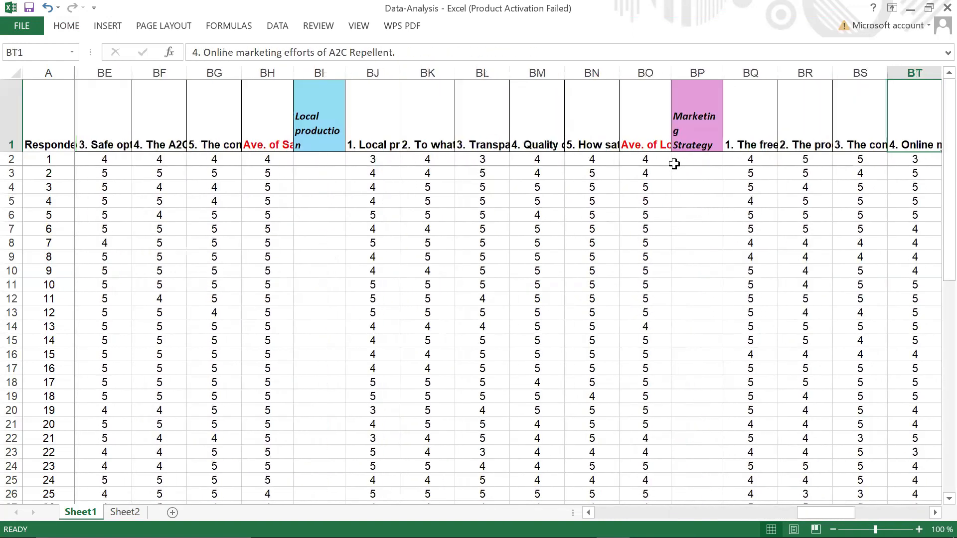
{"action": "key", "text": "Right"}
{"action": "key", "text": "Right"}
{"action": "key", "text": "Right"}
{"action": "key", "text": "Right"}
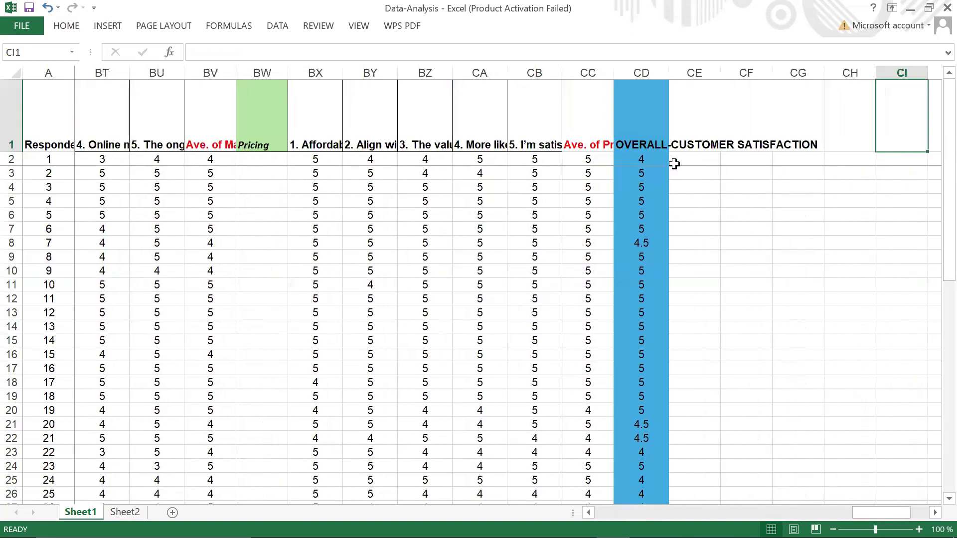
Check the headings of the marketing and pricing average columns, and close the Data-Analysis workbook
{"action": "left_click", "coordinate": [634, 136]}
{"action": "left_click", "coordinate": [597, 144]}
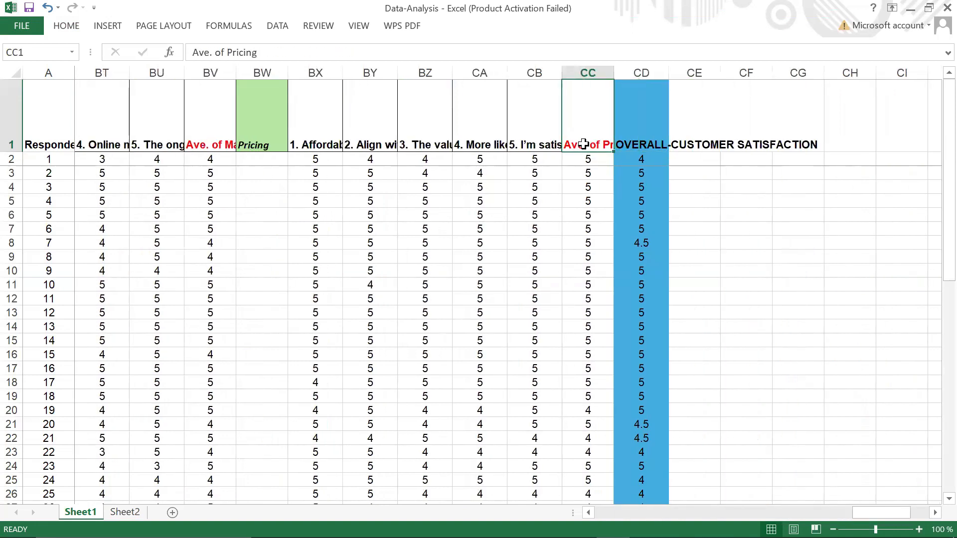
{"action": "left_click", "coordinate": [212, 139]}
{"action": "left_click", "coordinate": [598, 136]}
{"action": "left_click", "coordinate": [607, 201]}
{"action": "left_click", "coordinate": [944, 7]}
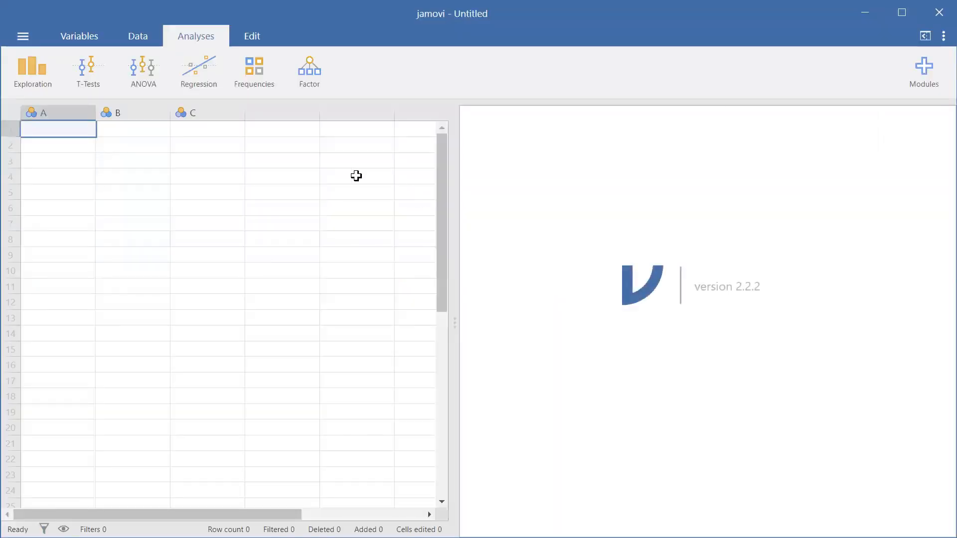
Import the survey data file into jamovi from the person-named subfolder of SLSU > Analysis > Agribusiness on drive D:
{"action": "left_click", "coordinate": [23, 37]}
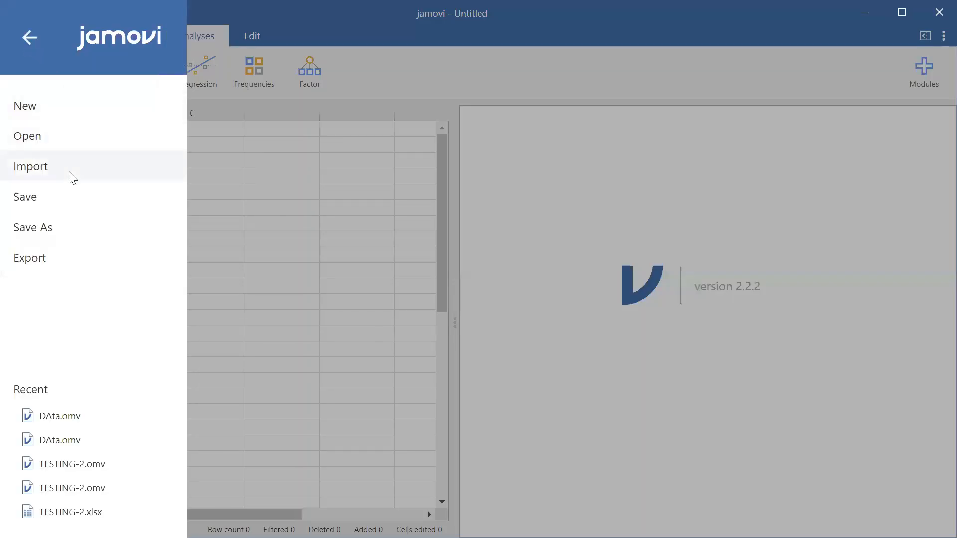
{"action": "left_click", "coordinate": [97, 172]}
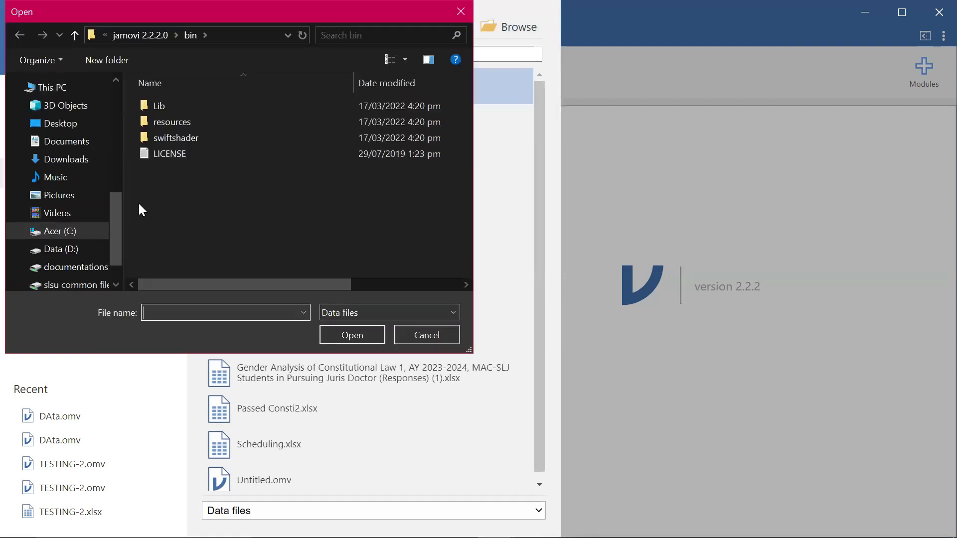
{"action": "left_click_drag", "start_coordinate": [117, 223], "coordinate": [117, 242]}
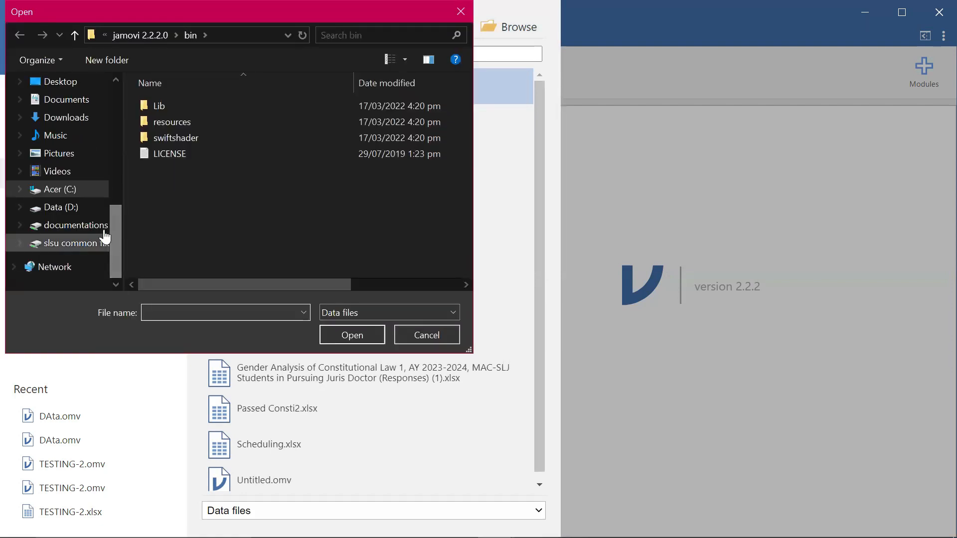
{"action": "left_click", "coordinate": [90, 207]}
{"action": "scroll", "coordinate": [236, 231], "scroll_direction": "down", "scroll_amount": 4}
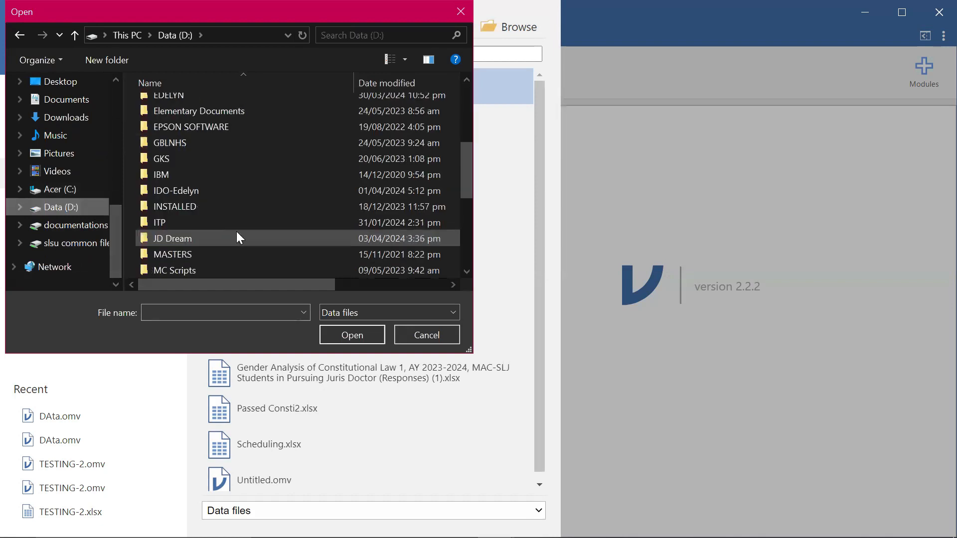
{"action": "scroll", "coordinate": [236, 238], "scroll_direction": "down", "scroll_amount": 3}
{"action": "double_click", "coordinate": [236, 219]}
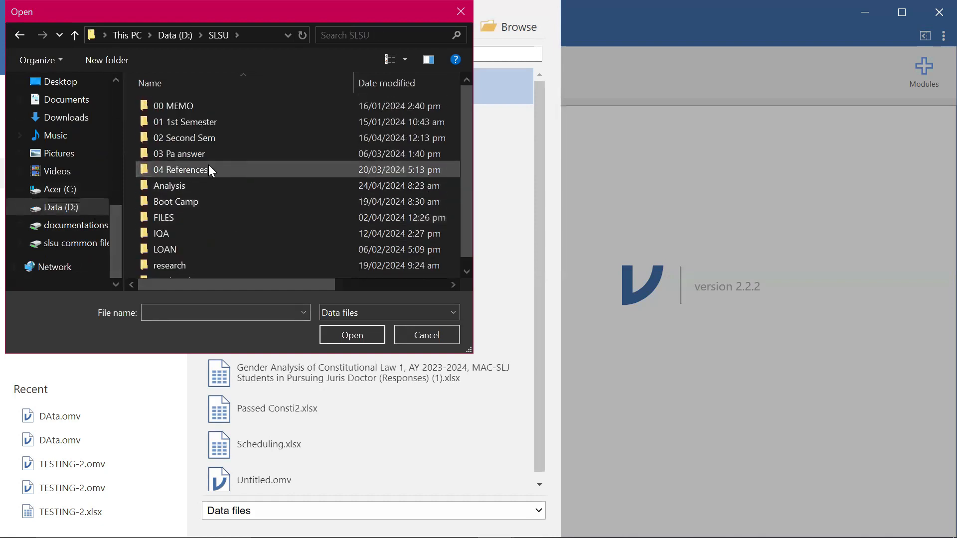
{"action": "double_click", "coordinate": [204, 187]}
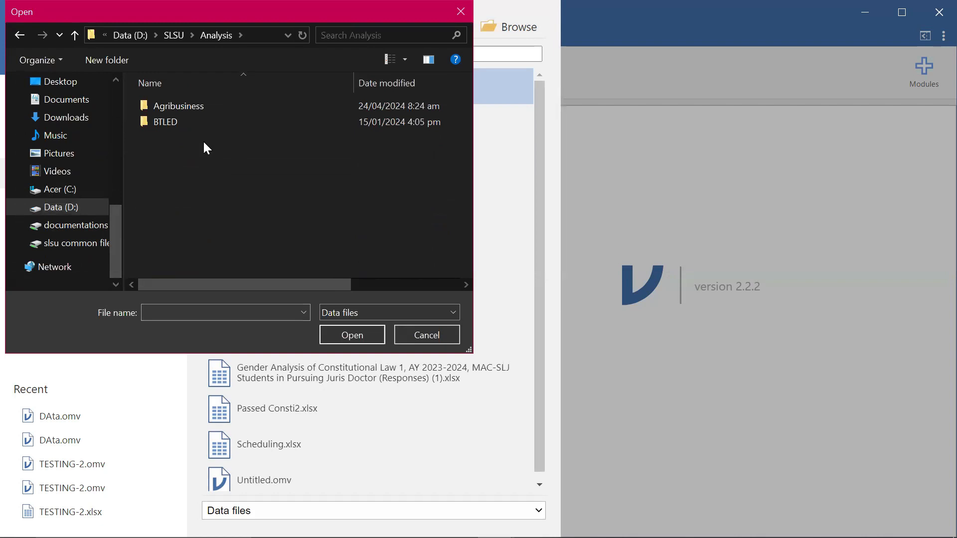
{"action": "double_click", "coordinate": [206, 106]}
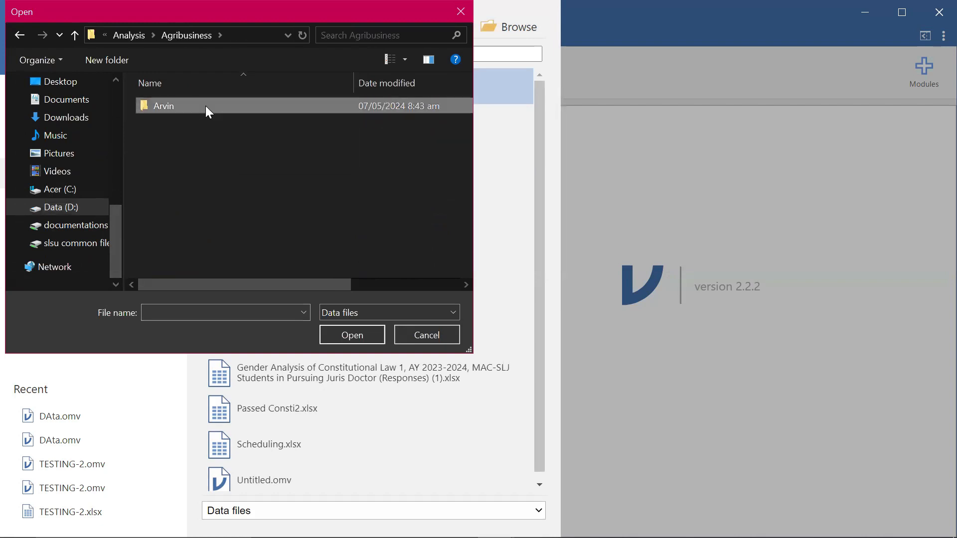
{"action": "double_click", "coordinate": [205, 106]}
{"action": "left_click", "coordinate": [232, 124]}
{"action": "left_click", "coordinate": [349, 335]}
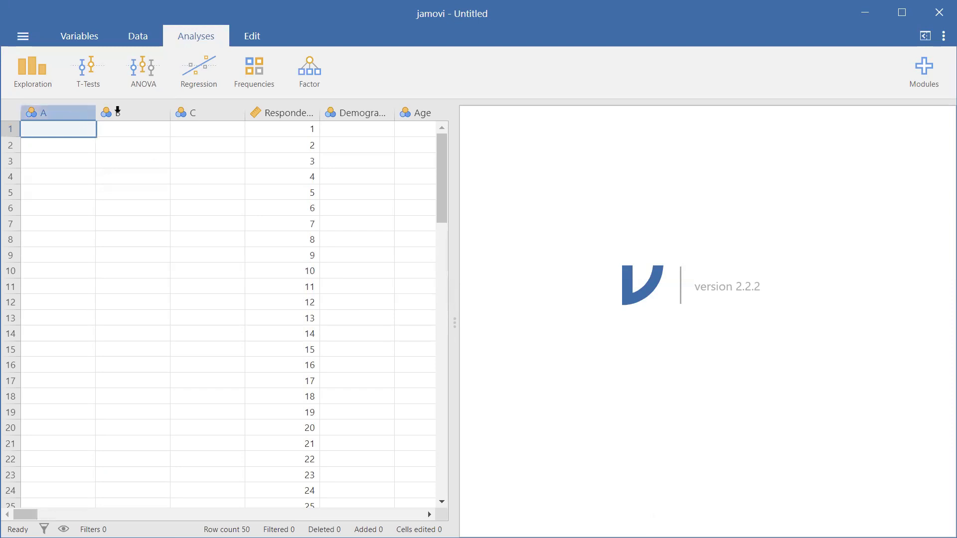
Delete the empty columns A, B and C in front of the imported Respondents column
{"action": "left_click", "coordinate": [310, 106], "text": "shift"}
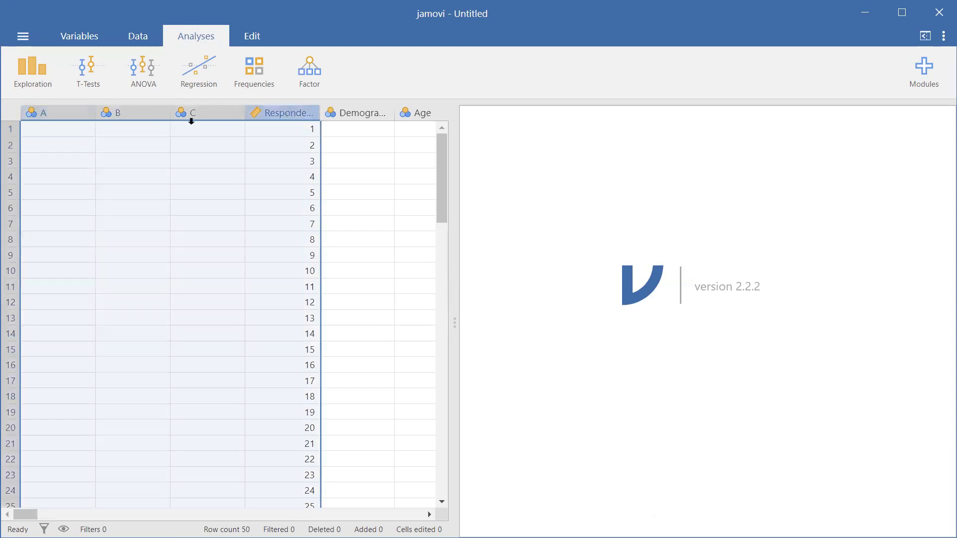
{"action": "left_click", "coordinate": [46, 115]}
{"action": "left_click", "coordinate": [218, 114], "text": "shift"}
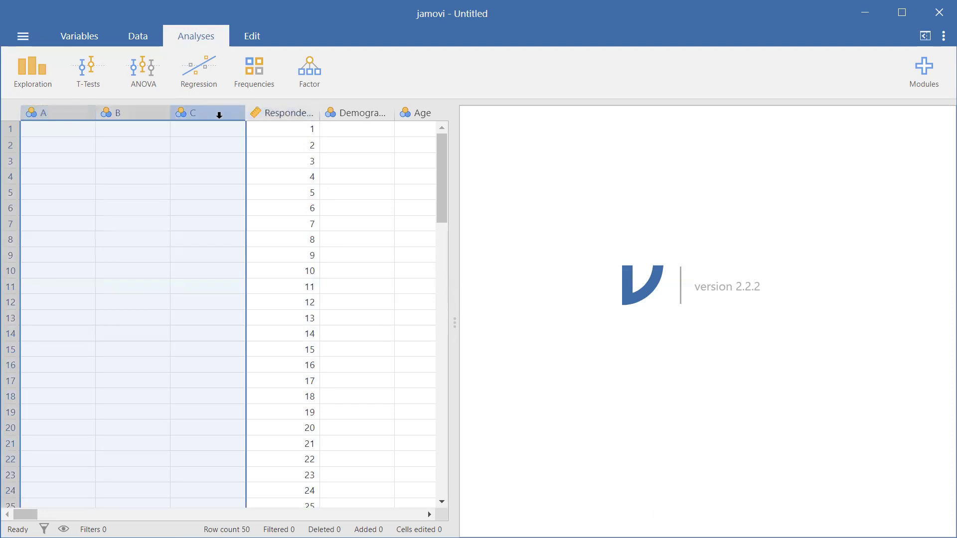
{"action": "right_click", "coordinate": [217, 113]}
{"action": "left_click", "coordinate": [264, 213]}
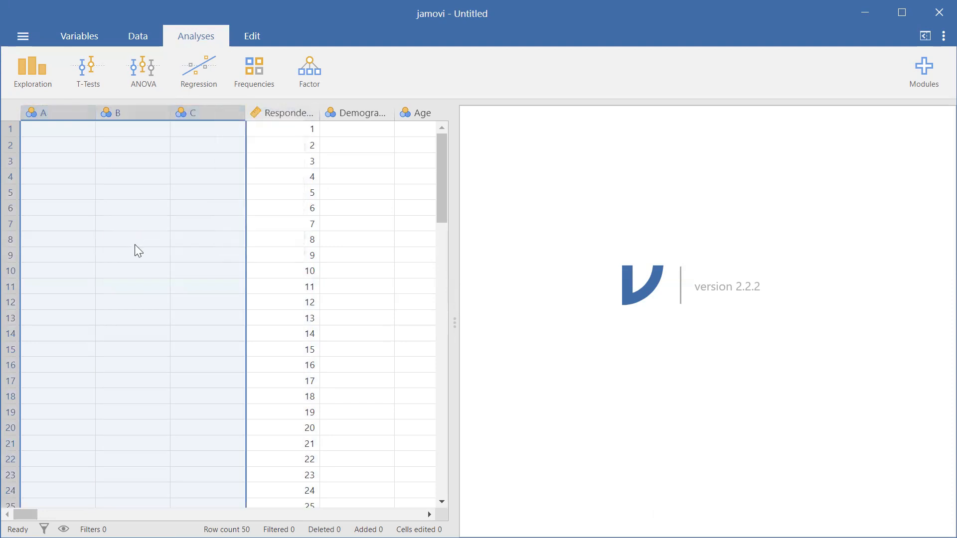
{"action": "left_click", "coordinate": [417, 159]}
{"action": "left_click", "coordinate": [213, 253]}
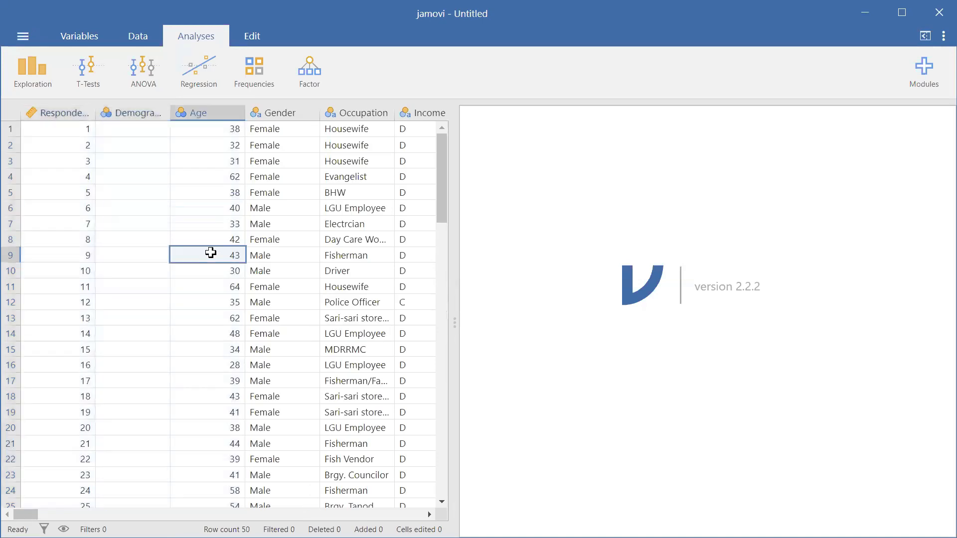
Save the data set as a jamovi file named "DAta Analysis" in the same folder
{"action": "key", "text": "ctrl+shift+s"}
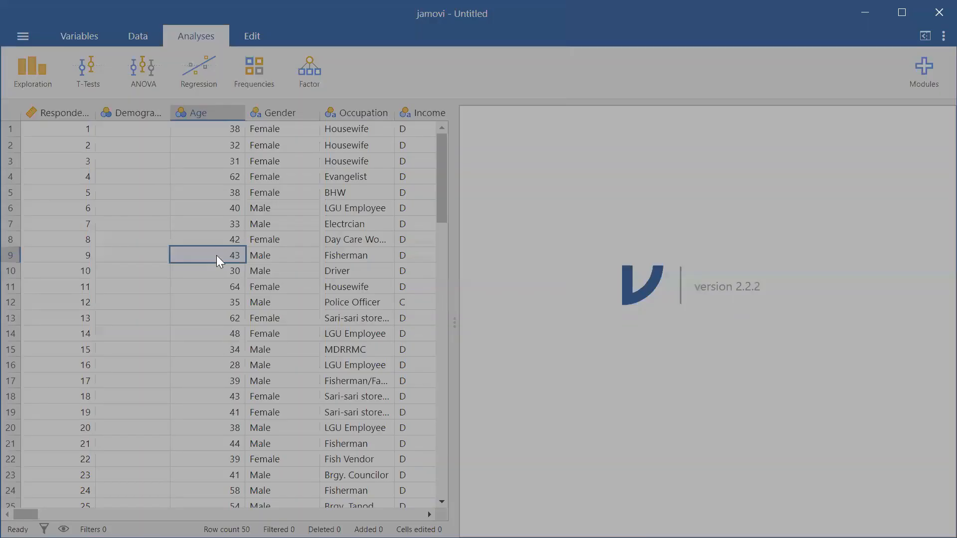
{"action": "left_click", "coordinate": [507, 86]}
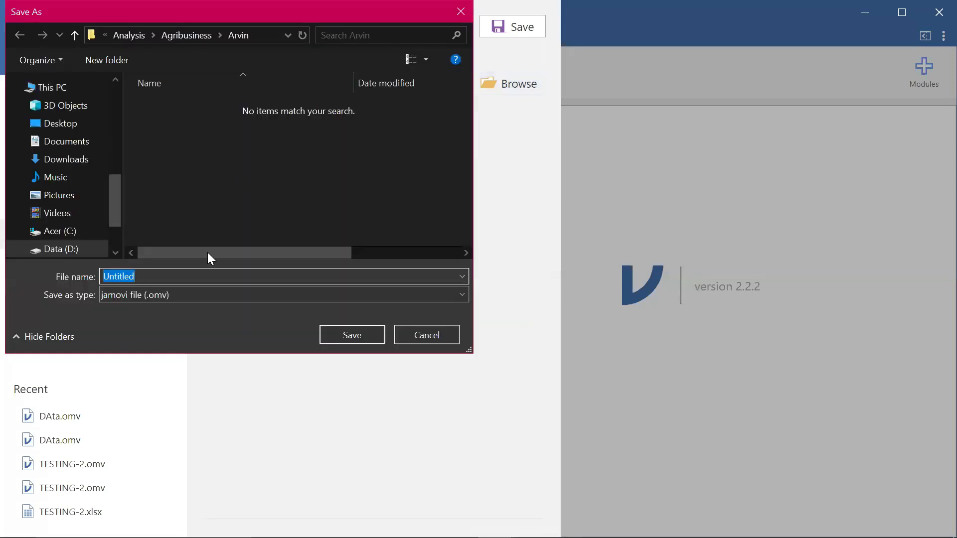
{"action": "left_click", "coordinate": [171, 277]}
{"action": "left_click_drag", "start_coordinate": [172, 277], "coordinate": [58, 273]}
{"action": "type", "text": "DAta Ana"}
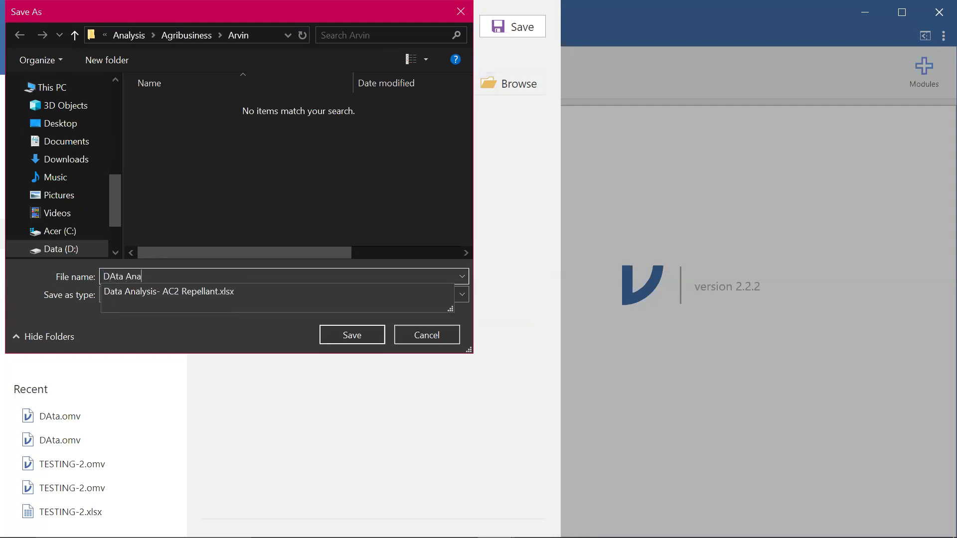
{"action": "type", "text": "lysis"}
{"action": "left_click", "coordinate": [368, 336]}
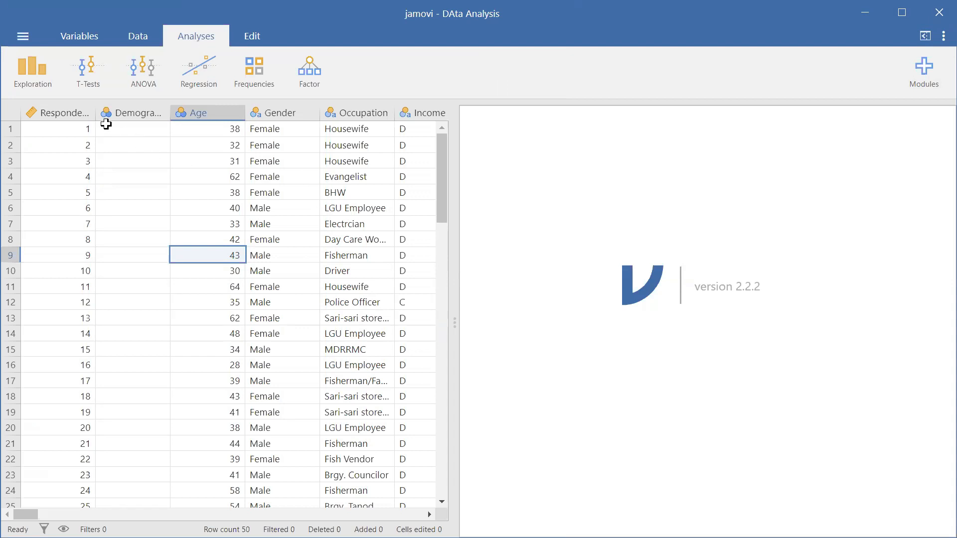
Create a Descriptives analysis with the five effectiveness-in-repelling-mosquito items and their average as its variables
{"action": "left_click", "coordinate": [42, 84]}
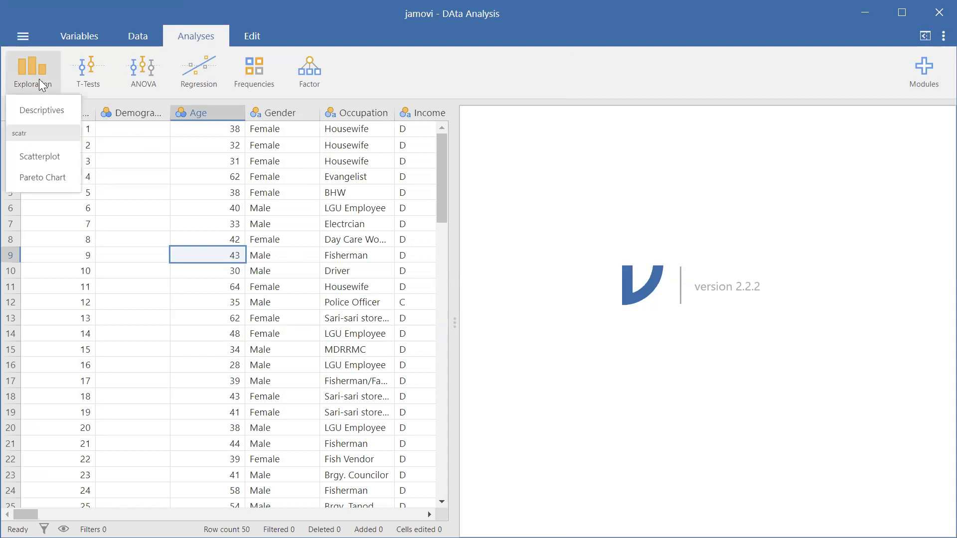
{"action": "left_click", "coordinate": [47, 110]}
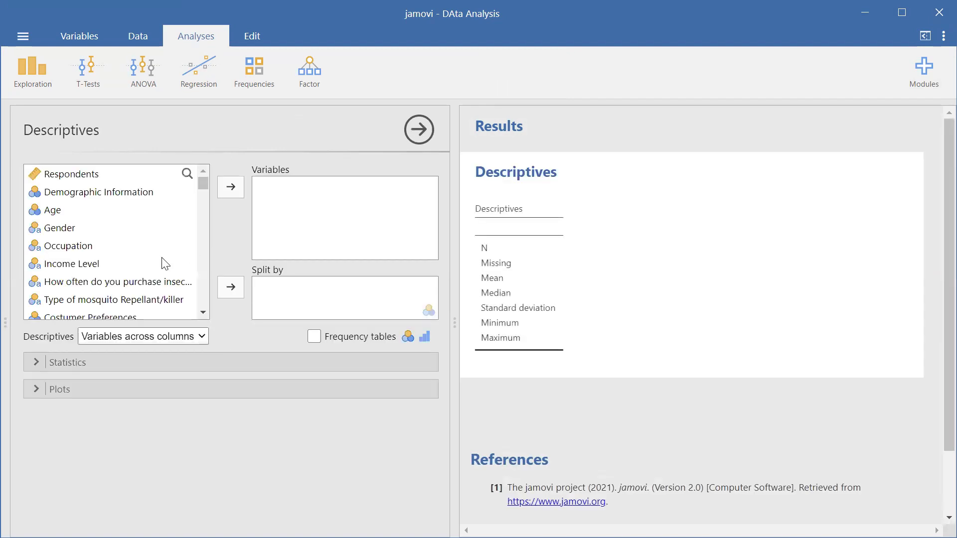
{"action": "scroll", "coordinate": [165, 264], "scroll_direction": "down", "scroll_amount": 5}
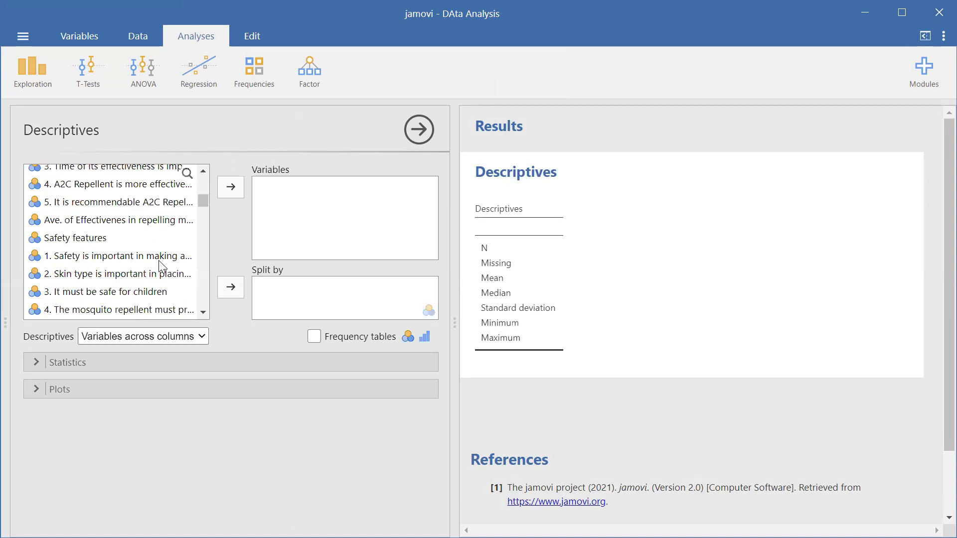
{"action": "scroll", "coordinate": [161, 268], "scroll_direction": "up", "scroll_amount": 3}
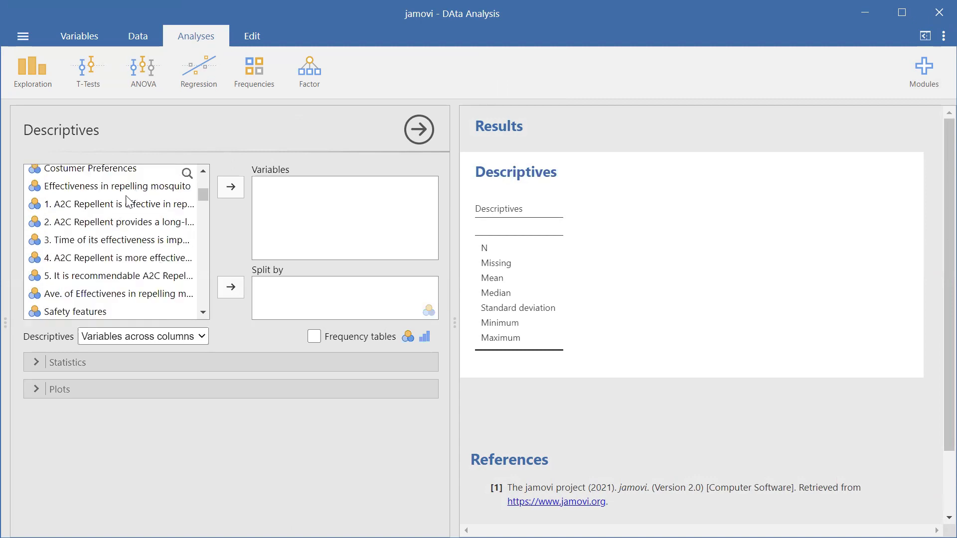
{"action": "left_click", "coordinate": [84, 209]}
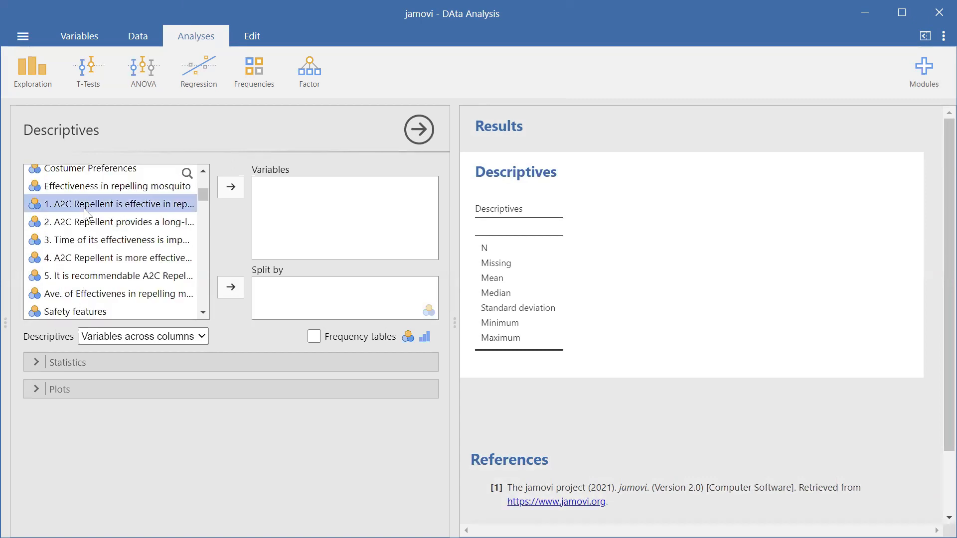
{"action": "left_click", "coordinate": [83, 297], "text": "shift"}
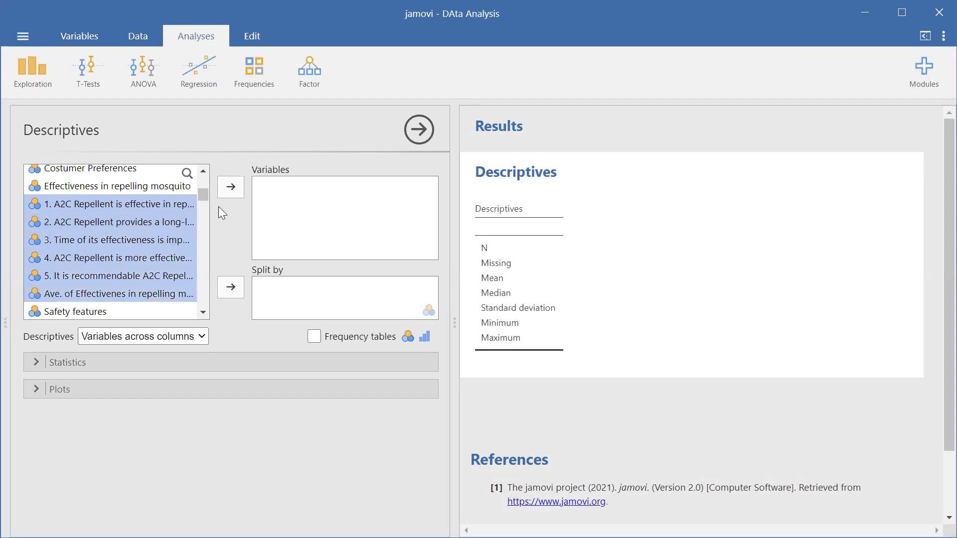
{"action": "left_click", "coordinate": [230, 187]}
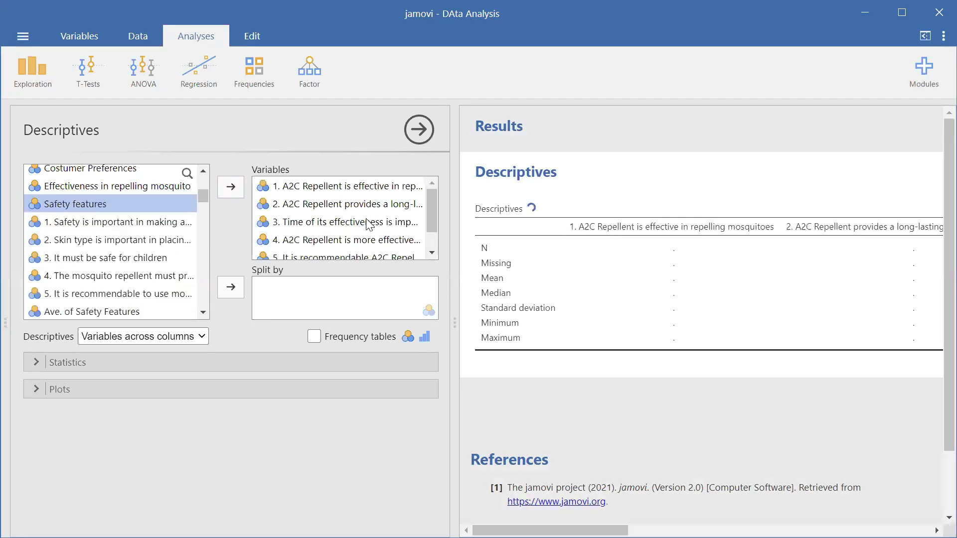
{"action": "mouse_move", "coordinate": [529, 531]}
{"action": "left_mouse_down"}
{"action": "mouse_move", "coordinate": [582, 531]}
{"action": "mouse_move", "coordinate": [524, 531]}
{"action": "left_mouse_up"}
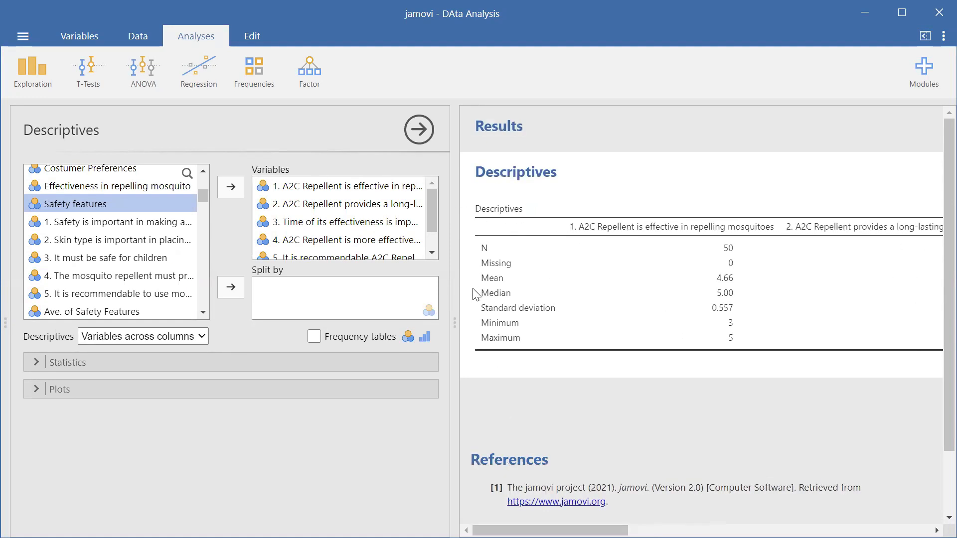
Limit the descriptive statistics to median and IQR, turning off N, missing, mean, standard deviation, minimum and maximum
{"action": "left_click", "coordinate": [293, 361]}
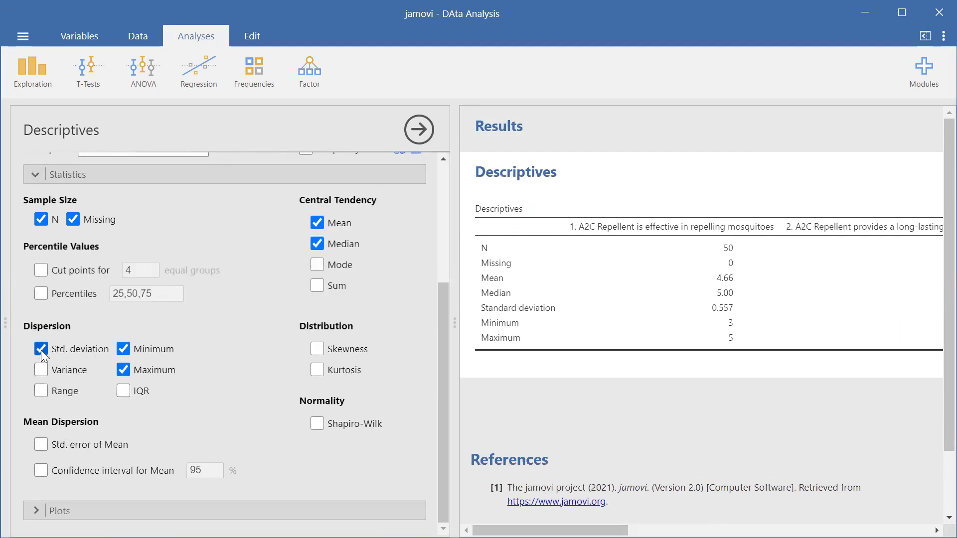
{"action": "left_click", "coordinate": [135, 352]}
{"action": "left_click", "coordinate": [125, 370]}
{"action": "left_click", "coordinate": [125, 391]}
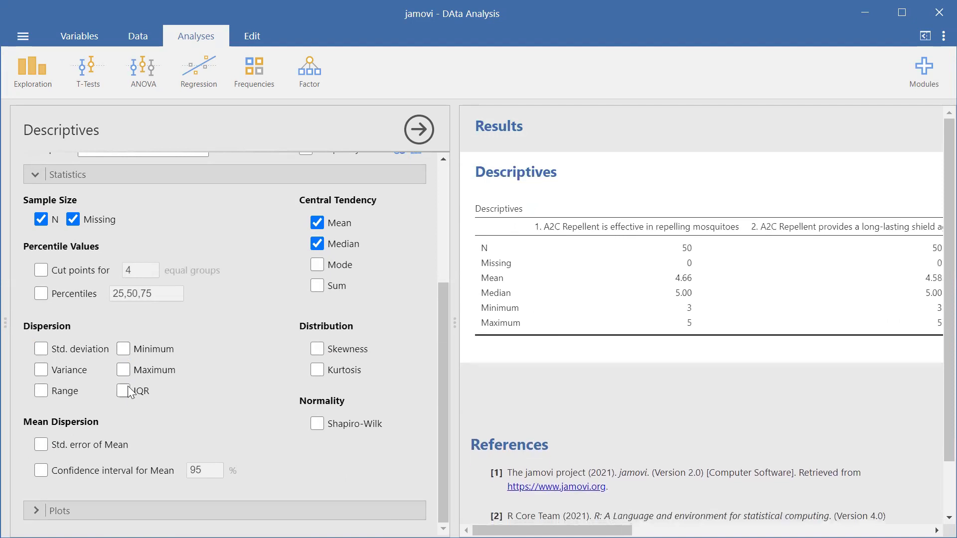
{"action": "left_click", "coordinate": [73, 219]}
{"action": "left_click", "coordinate": [41, 219]}
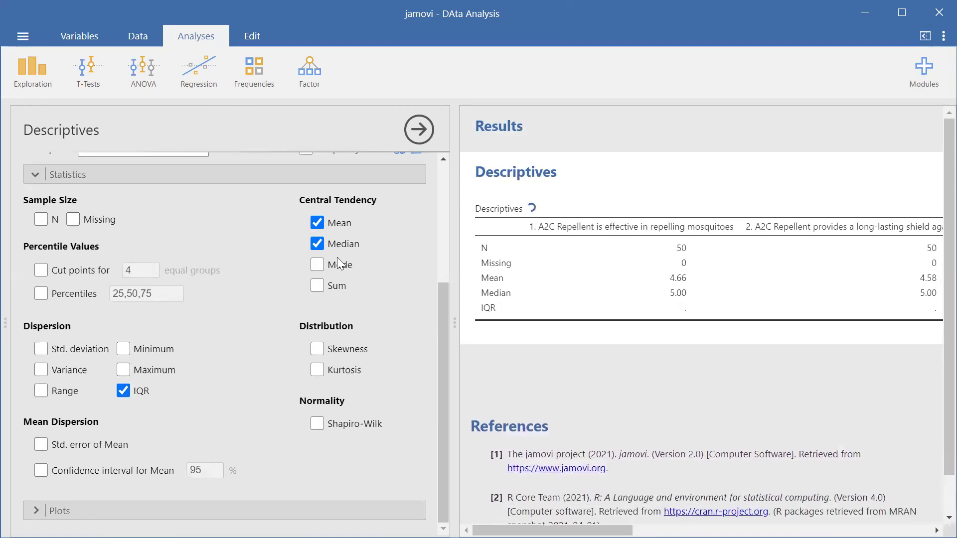
{"action": "left_click", "coordinate": [319, 224]}
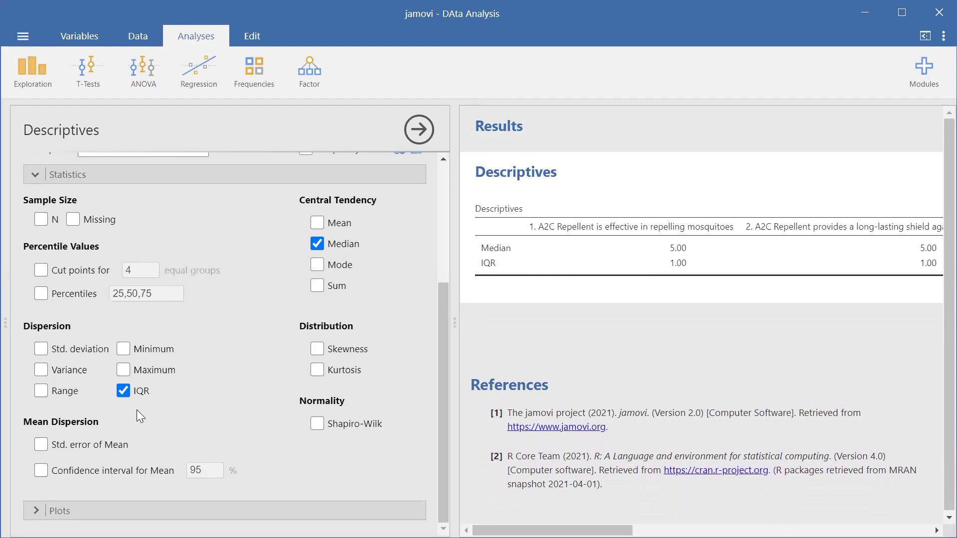
{"action": "scroll", "coordinate": [450, 263], "scroll_direction": "up", "scroll_amount": 3}
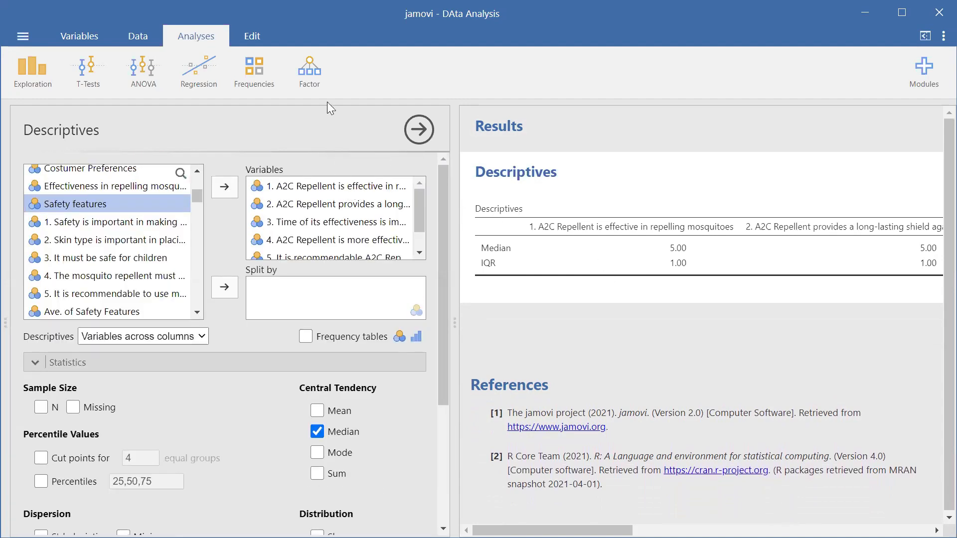
Run a 2 Outcomes proportion test on item 1, A2C Repellent is effective in repelling mosquitoes, and review its level counts and proportions
{"action": "left_click", "coordinate": [271, 68]}
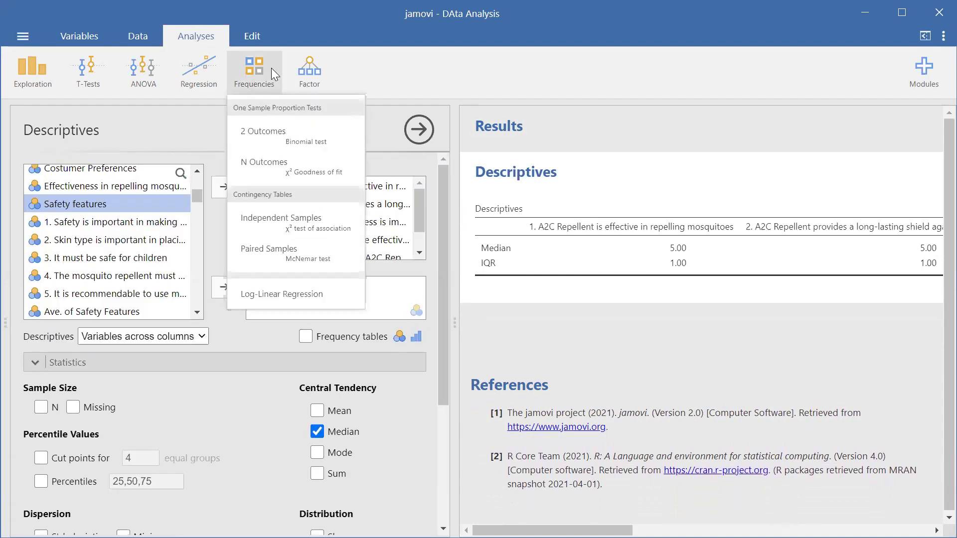
{"action": "left_click", "coordinate": [288, 153]}
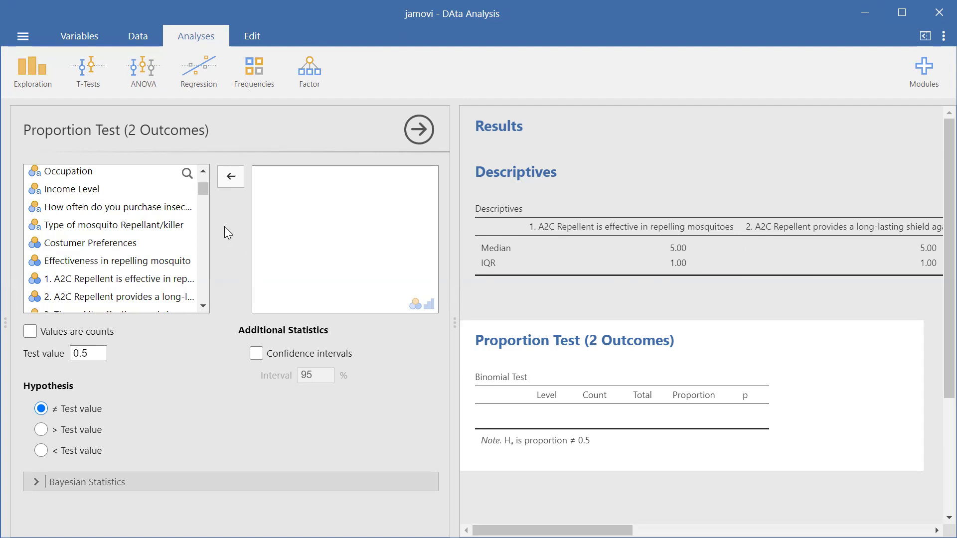
{"action": "mouse_move", "coordinate": [208, 190]}
{"action": "left_mouse_down"}
{"action": "mouse_move", "coordinate": [206, 177]}
{"action": "mouse_move", "coordinate": [200, 193]}
{"action": "left_mouse_up"}
{"action": "left_click", "coordinate": [126, 233]}
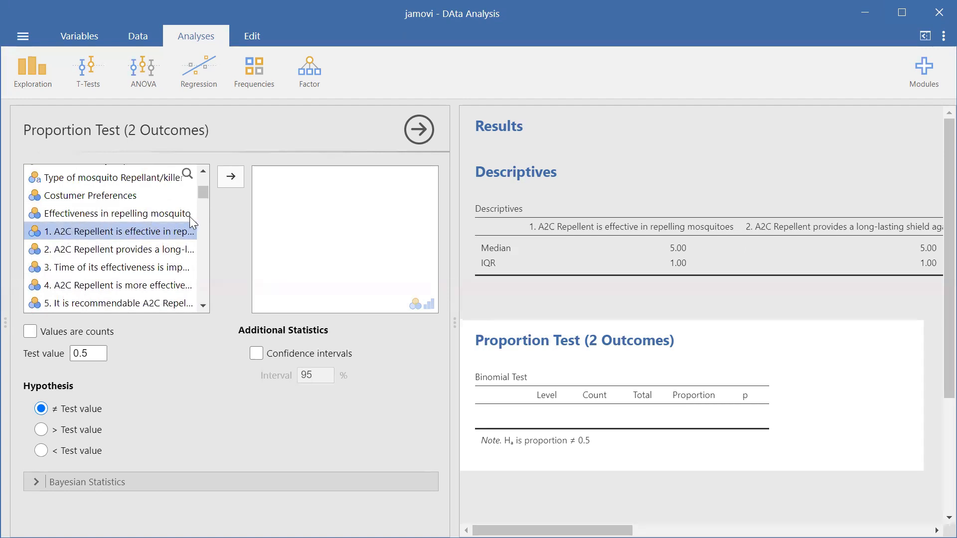
{"action": "left_click", "coordinate": [233, 181]}
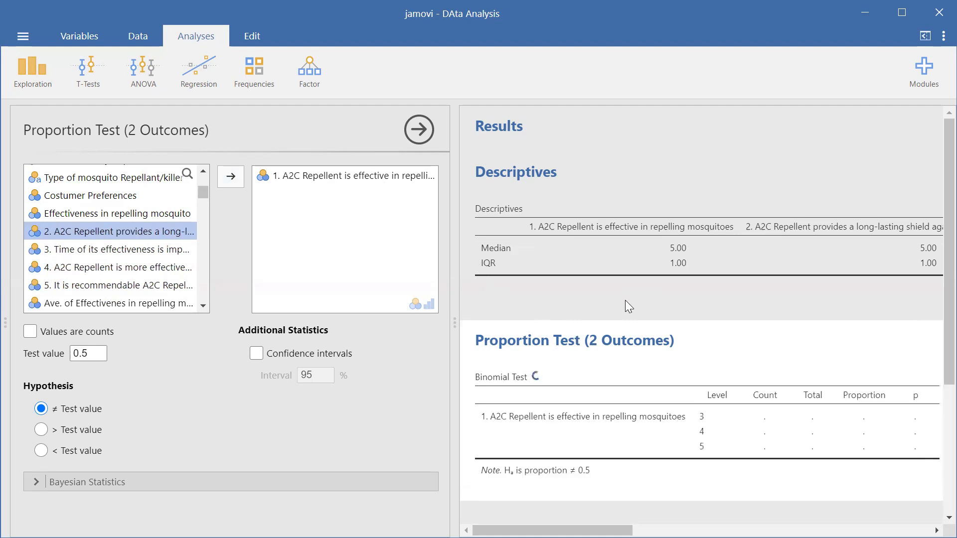
{"action": "scroll", "coordinate": [768, 355], "scroll_direction": "down", "scroll_amount": 2}
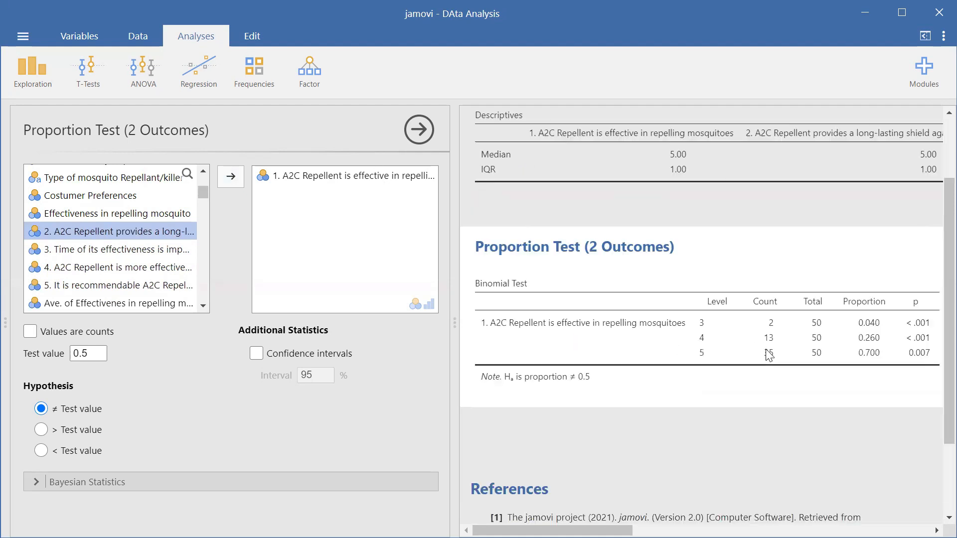
{"action": "scroll", "coordinate": [769, 354], "scroll_direction": "down", "scroll_amount": 2}
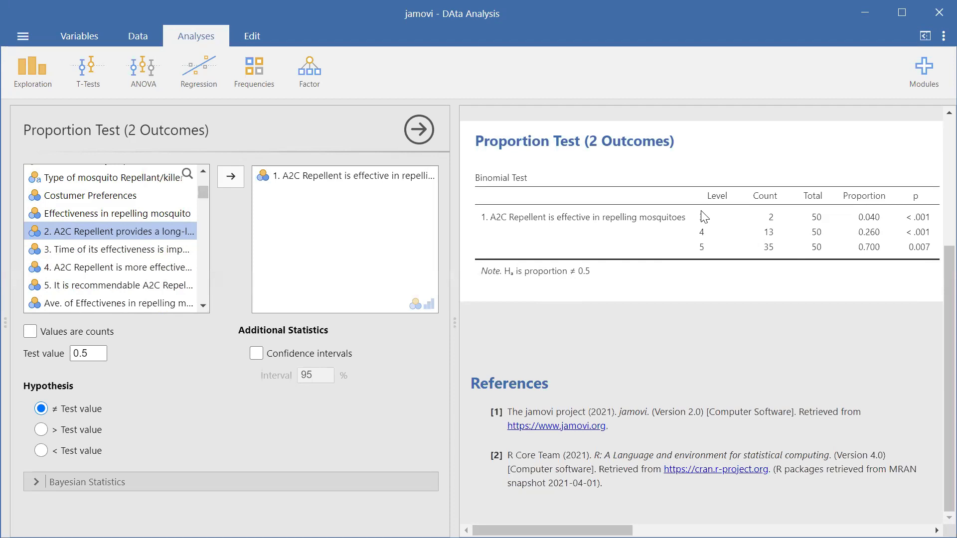
{"action": "scroll", "coordinate": [720, 208], "scroll_direction": "up", "scroll_amount": 3}
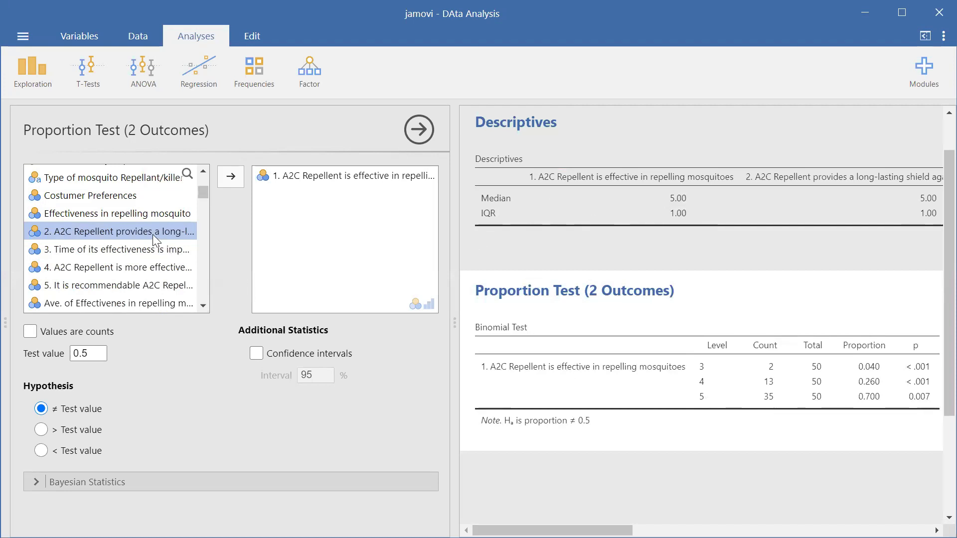
Add effectiveness items 2 to 5 and the average of effectiveness in repelling mosquito to the proportion test
{"action": "left_click", "coordinate": [231, 178]}
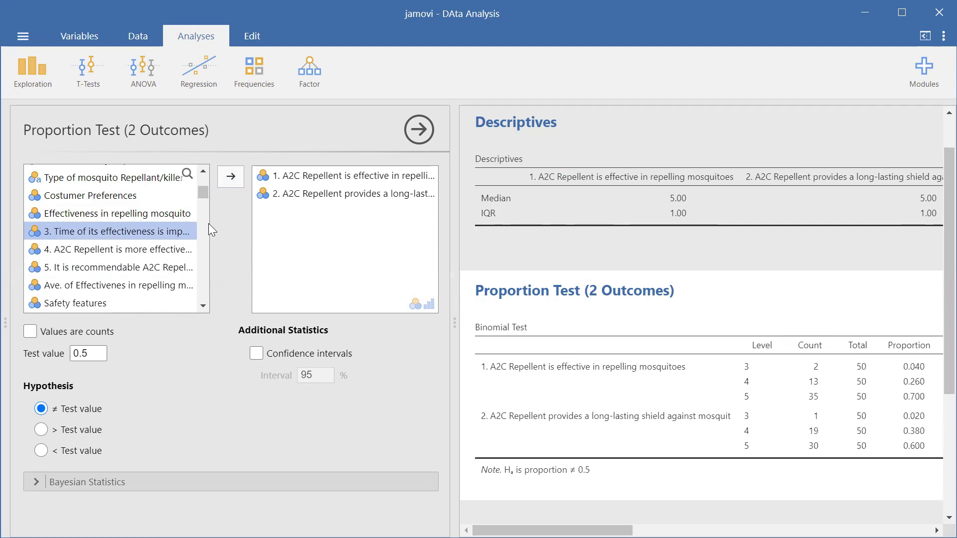
{"action": "left_click", "coordinate": [233, 182]}
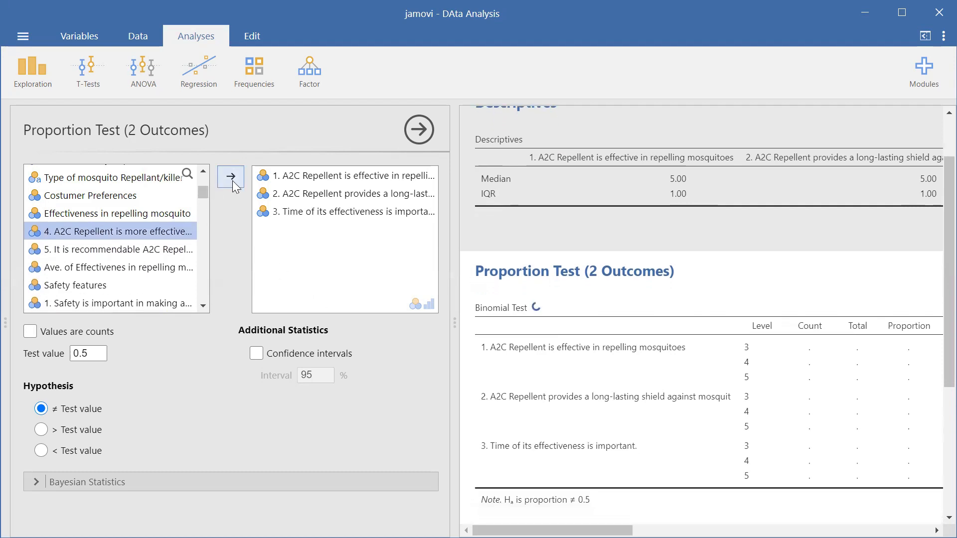
{"action": "left_click", "coordinate": [233, 182]}
{"action": "left_click", "coordinate": [233, 182]}
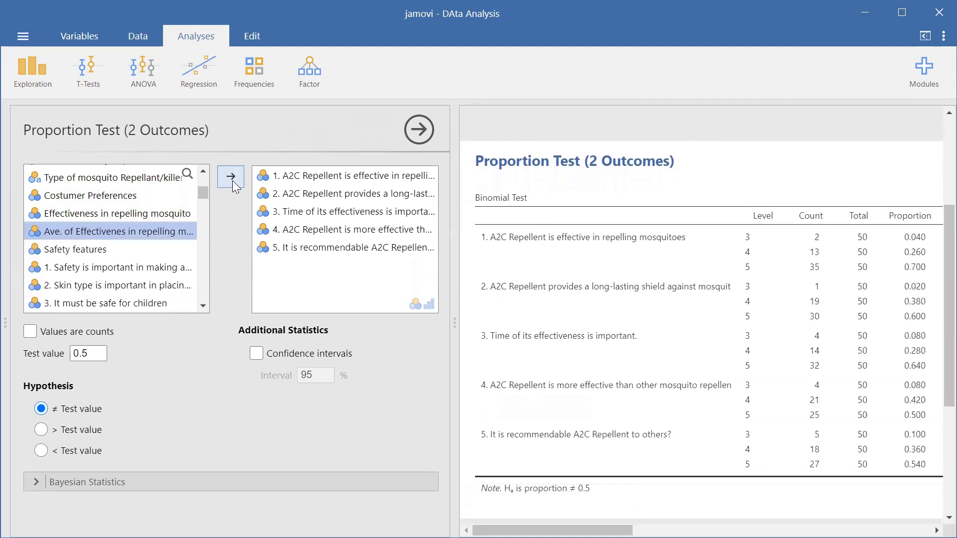
{"action": "left_click", "coordinate": [232, 181]}
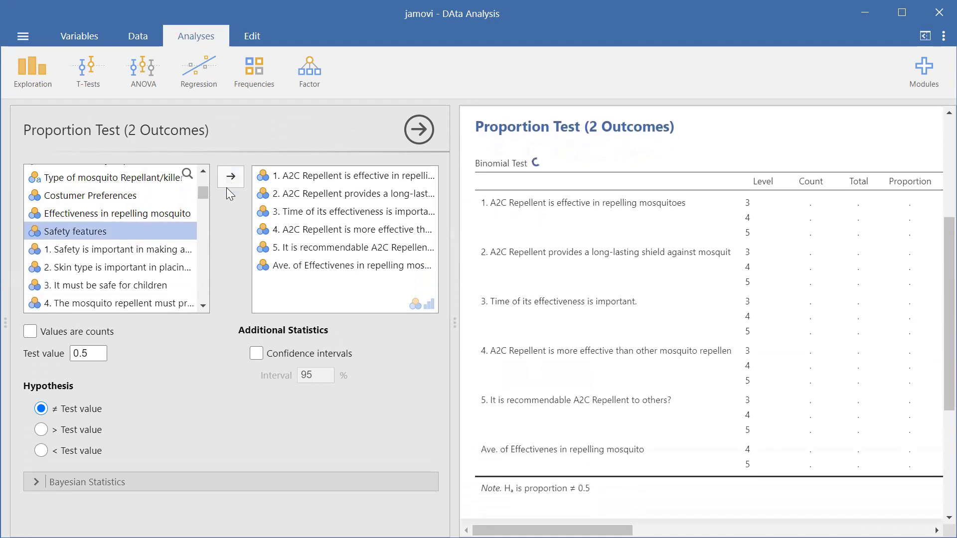
Look through the remaining customer preference and satisfaction items in the proportion test's variable list
{"action": "left_click", "coordinate": [108, 196]}
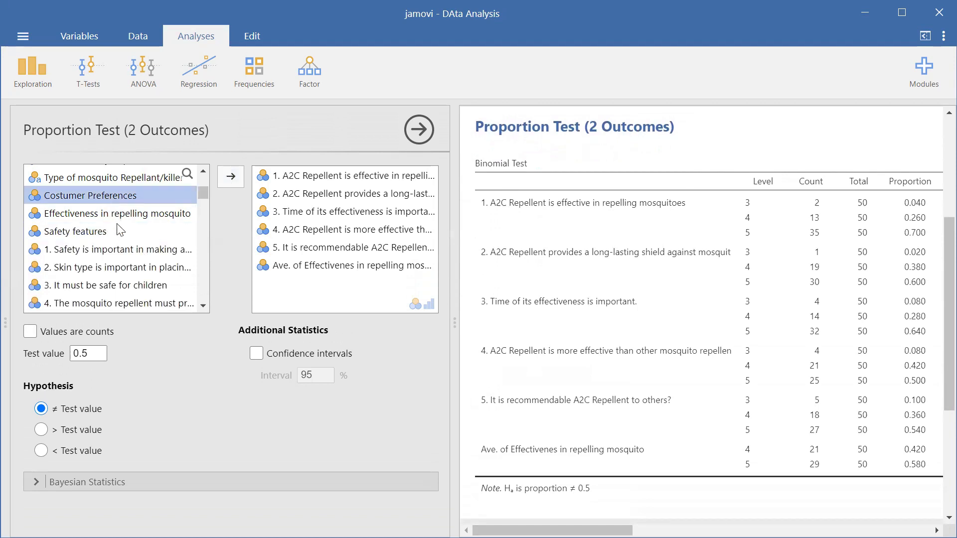
{"action": "scroll", "coordinate": [79, 242], "scroll_direction": "down", "scroll_amount": 3}
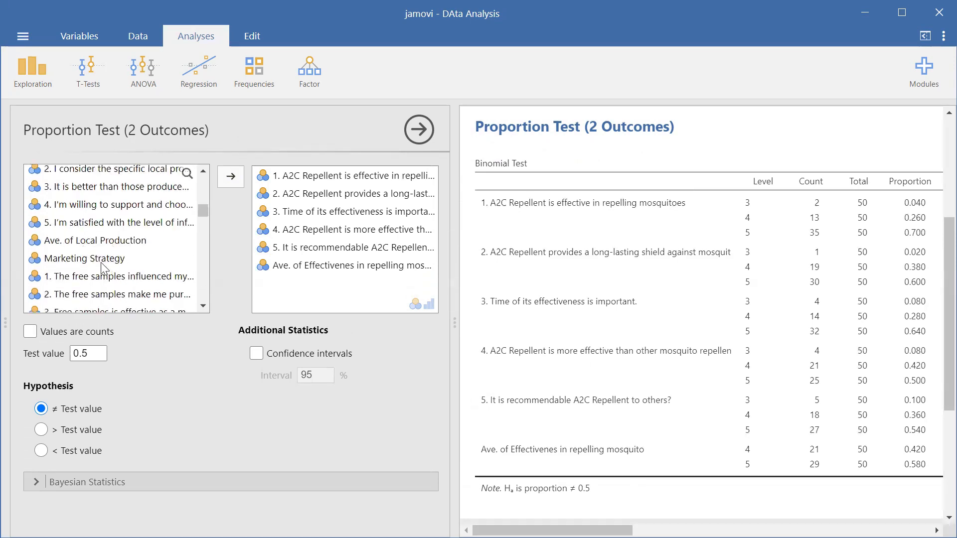
{"action": "scroll", "coordinate": [102, 268], "scroll_direction": "down", "scroll_amount": 3}
{"action": "scroll", "coordinate": [94, 249], "scroll_direction": "down", "scroll_amount": 3}
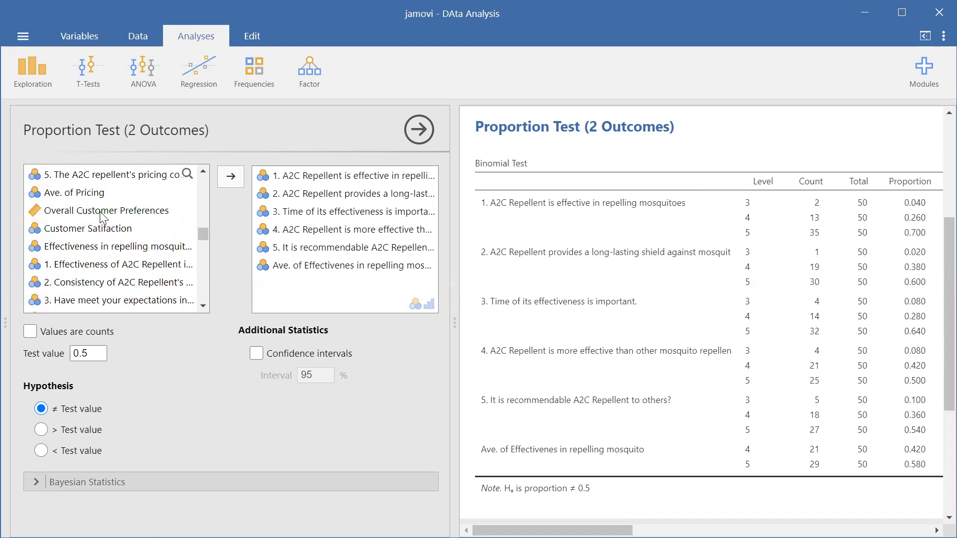
{"action": "scroll", "coordinate": [158, 241], "scroll_direction": "up", "scroll_amount": 5}
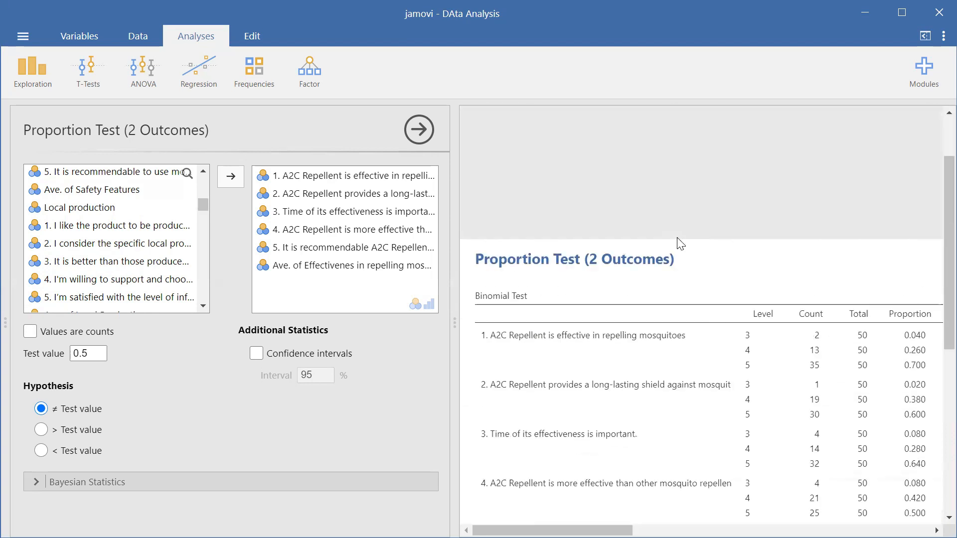
Copy the note of the Results heading at the beginning of the output
{"action": "scroll", "coordinate": [678, 242], "scroll_direction": "up", "scroll_amount": 3}
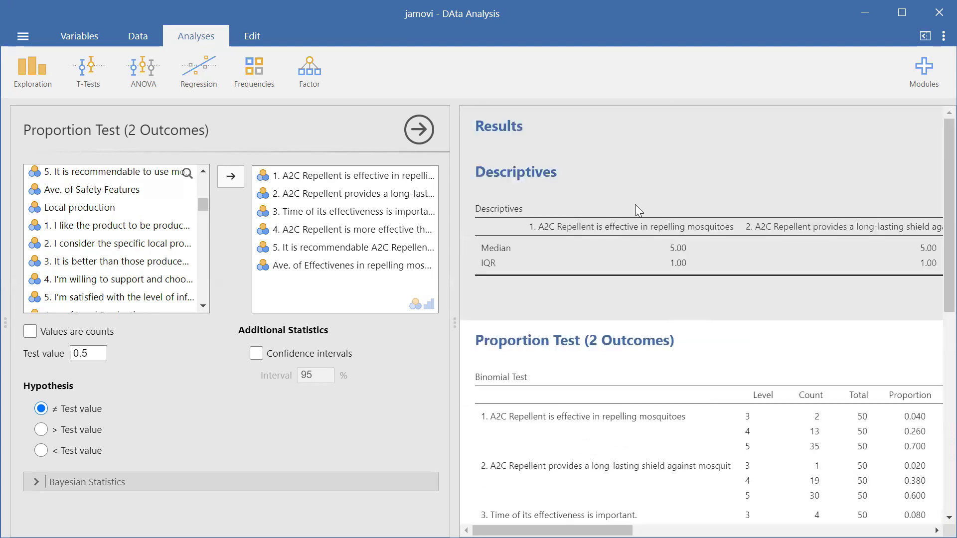
{"action": "left_click", "coordinate": [506, 131]}
{"action": "right_click", "coordinate": [507, 131]}
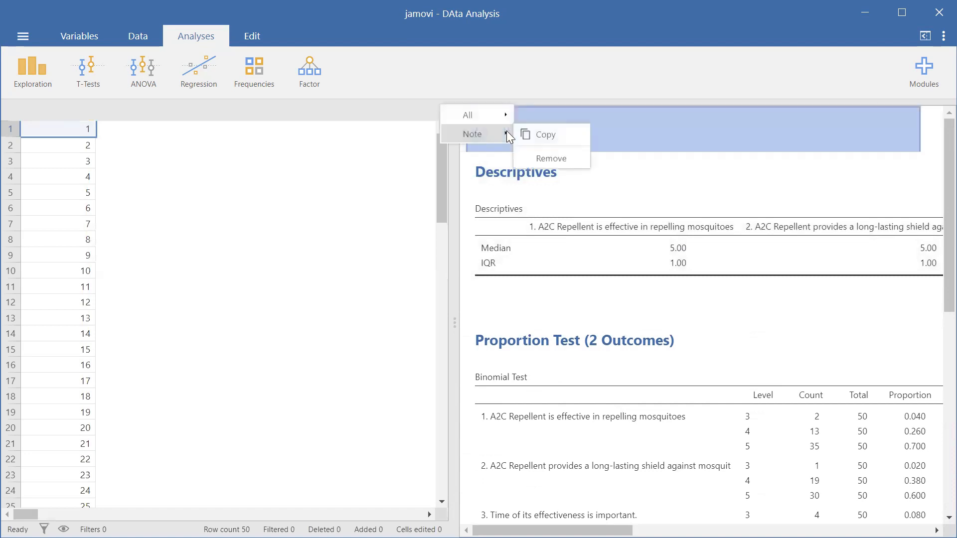
{"action": "left_click", "coordinate": [538, 133]}
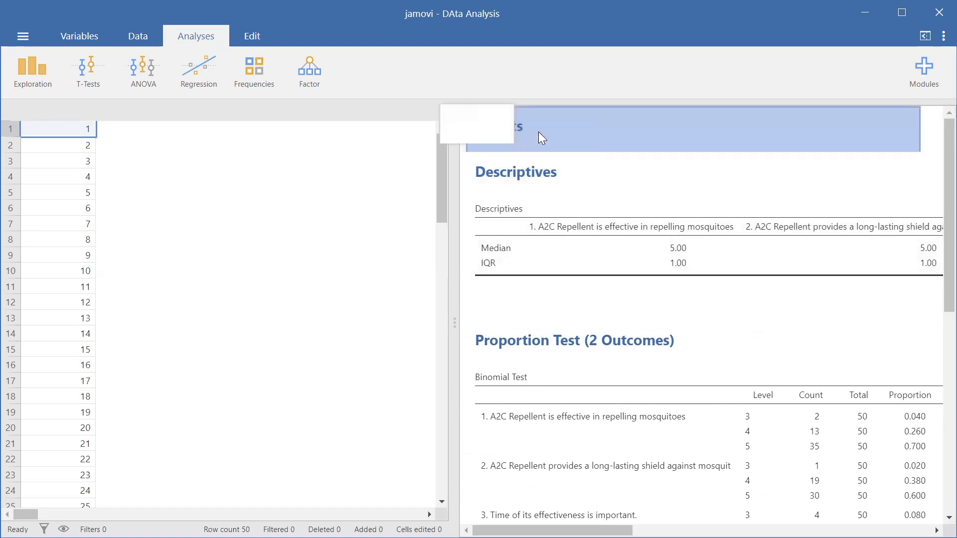
Minimize jamovi, switch to the person-named Agribusiness folder in File Explorer and open the Statistical Software Output document
{"action": "left_click", "coordinate": [865, 13]}
{"action": "mouse_move", "coordinate": [271, 524]}
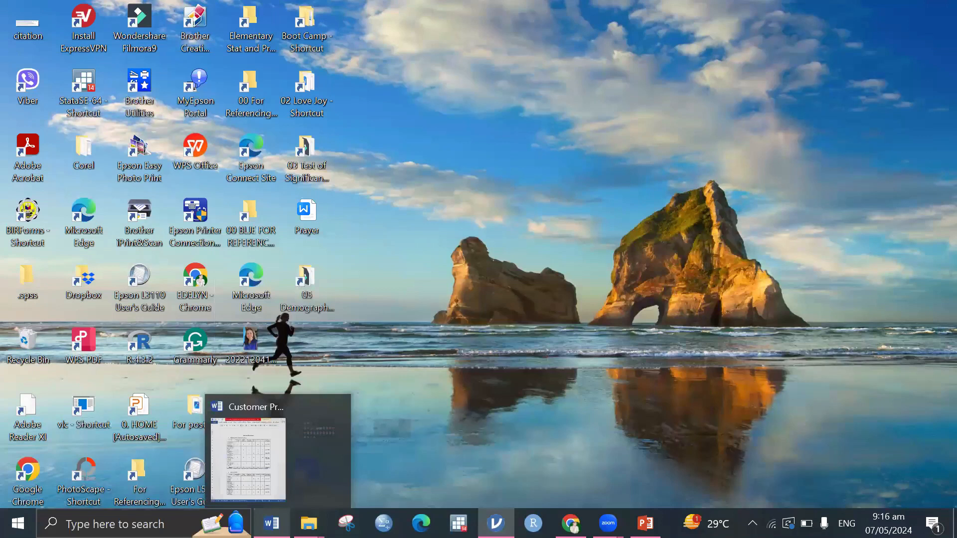
{"action": "mouse_move", "coordinate": [309, 524]}
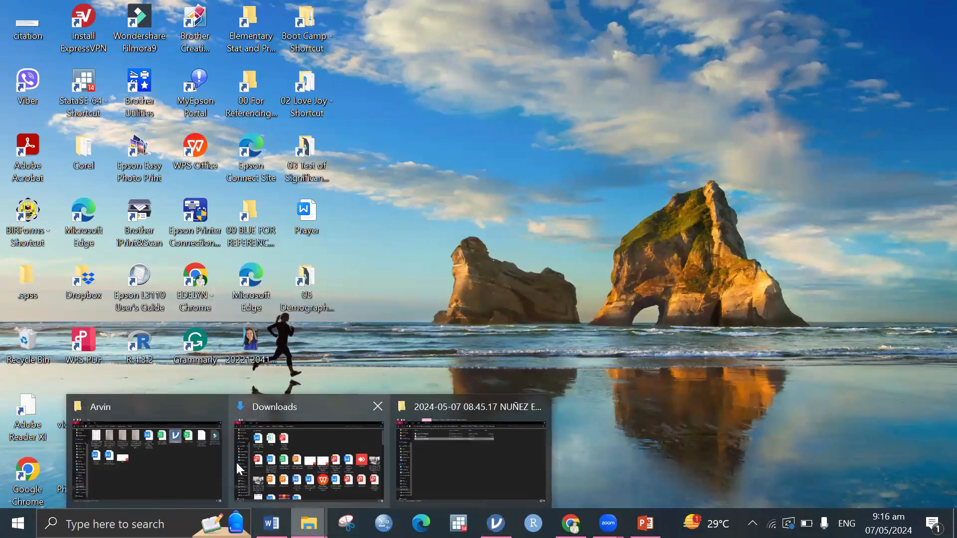
{"action": "left_click", "coordinate": [190, 462]}
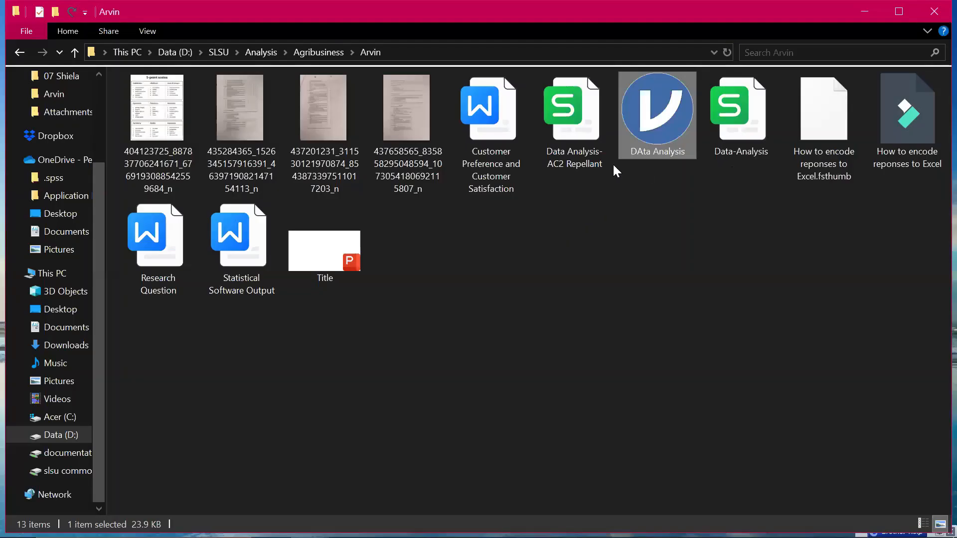
{"action": "double_click", "coordinate": [249, 275]}
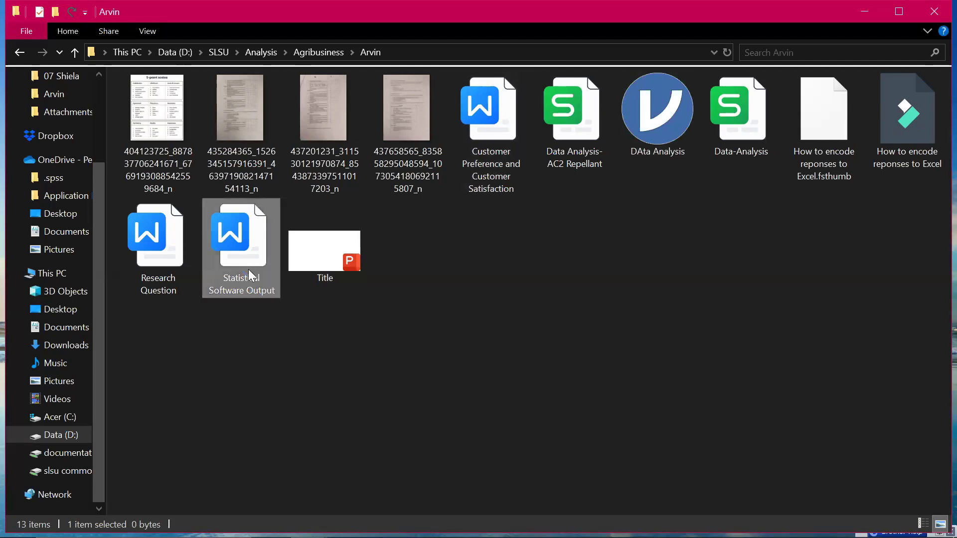
Open the Statistical Software Output document in Word
{"action": "right_click", "coordinate": [248, 272]}
{"action": "mouse_move", "coordinate": [501, 310]}
{"action": "left_click", "coordinate": [580, 307]}
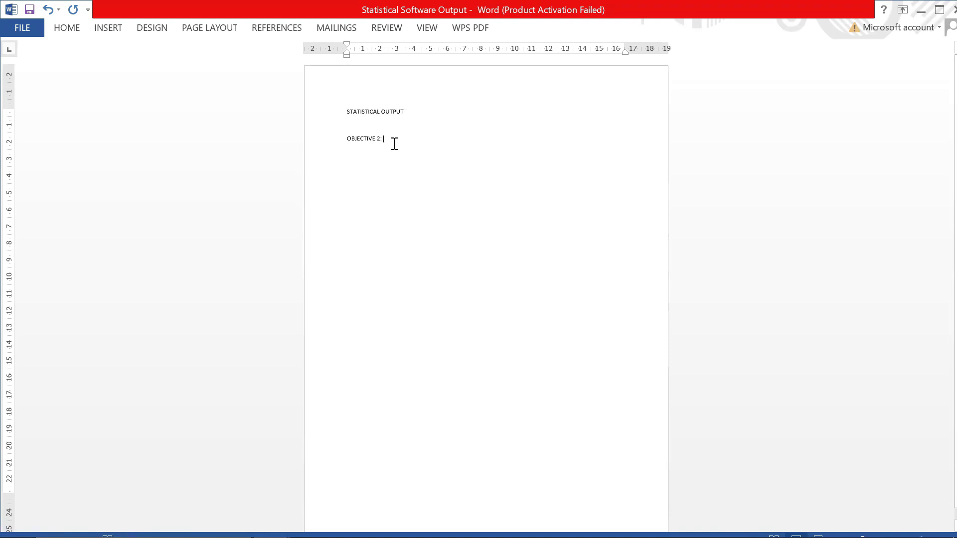
Paste the copied jamovi results below the OBJECTIVE 2 line, keeping the source formatting
{"action": "left_click", "coordinate": [360, 163]}
{"action": "right_click", "coordinate": [358, 166]}
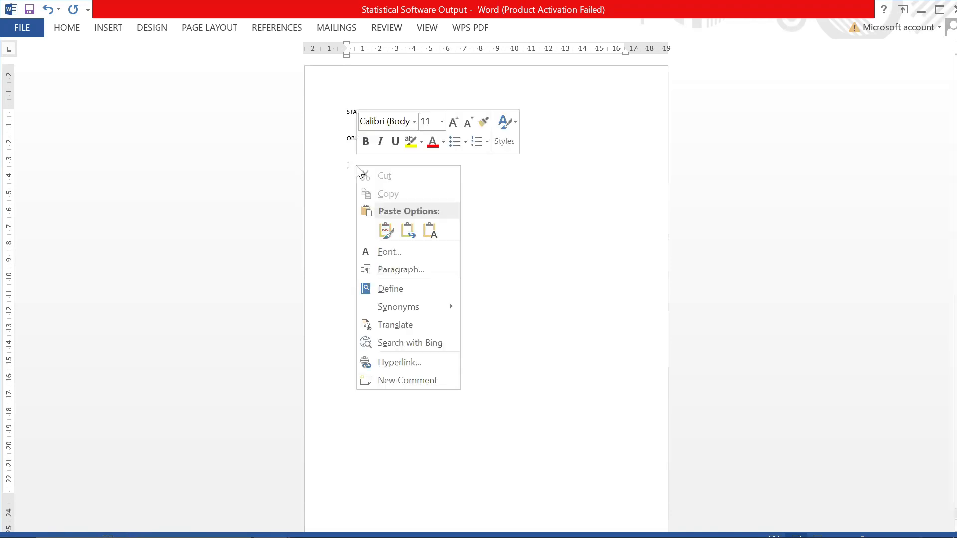
{"action": "left_click", "coordinate": [390, 230]}
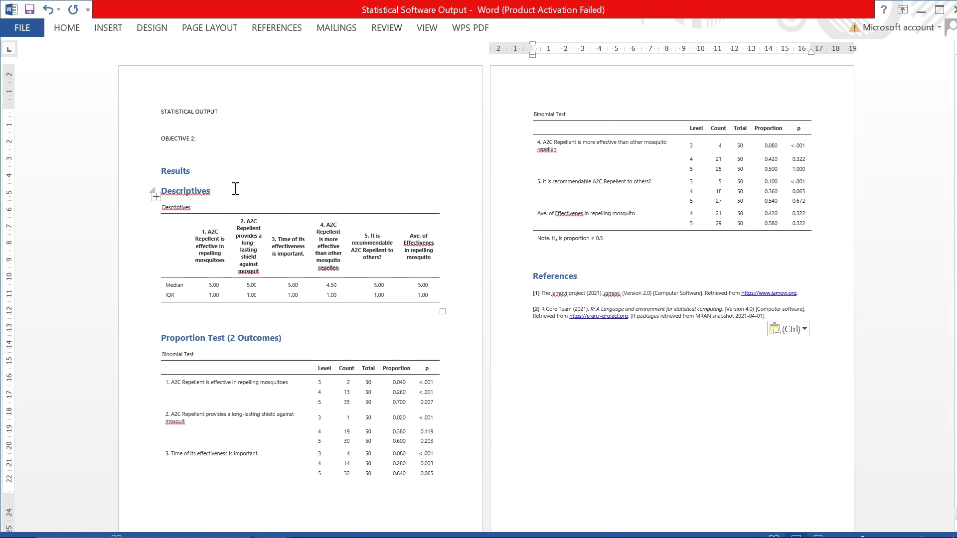
Center the STATISTICAL OUTPUT title and make it bold
{"action": "left_click", "coordinate": [180, 113]}
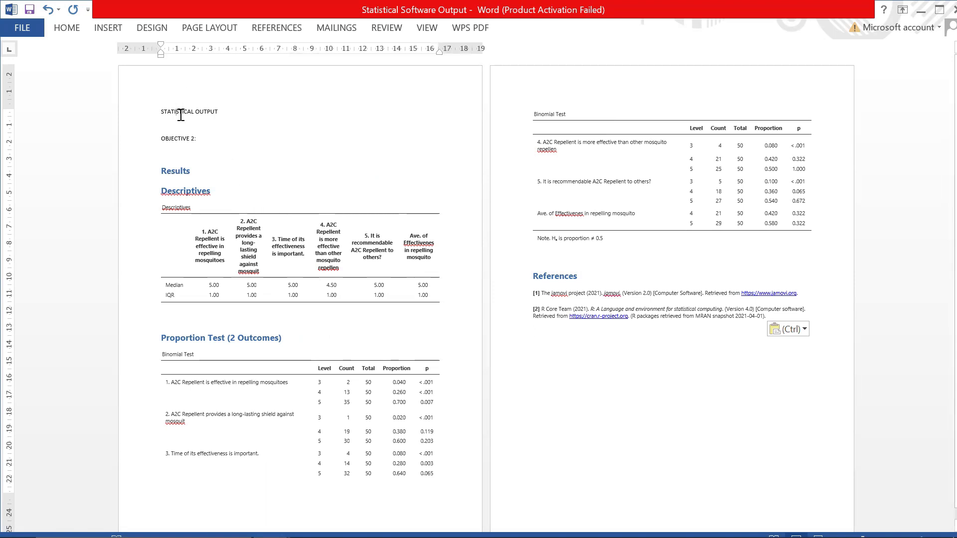
{"action": "key", "text": "ctrl+e"}
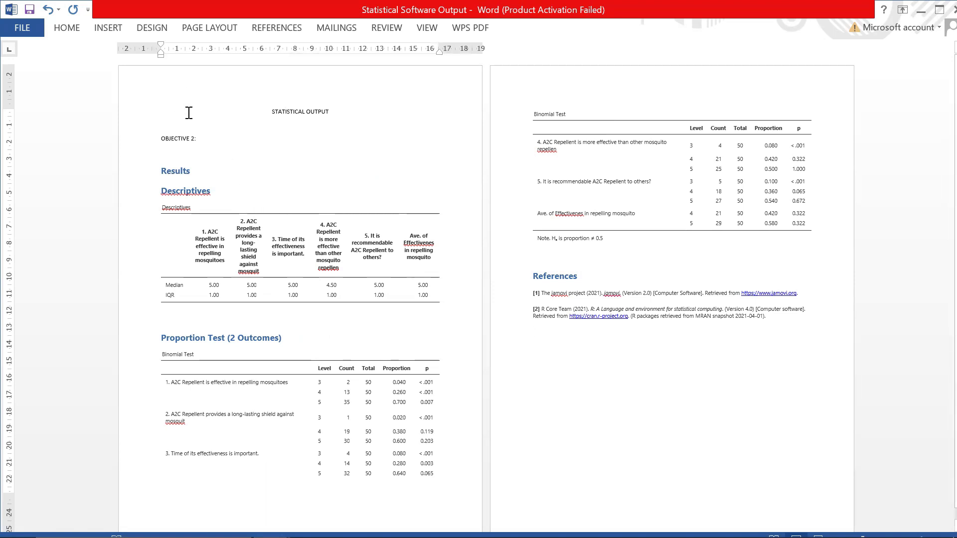
{"action": "left_click_drag", "start_coordinate": [338, 113], "coordinate": [271, 111]}
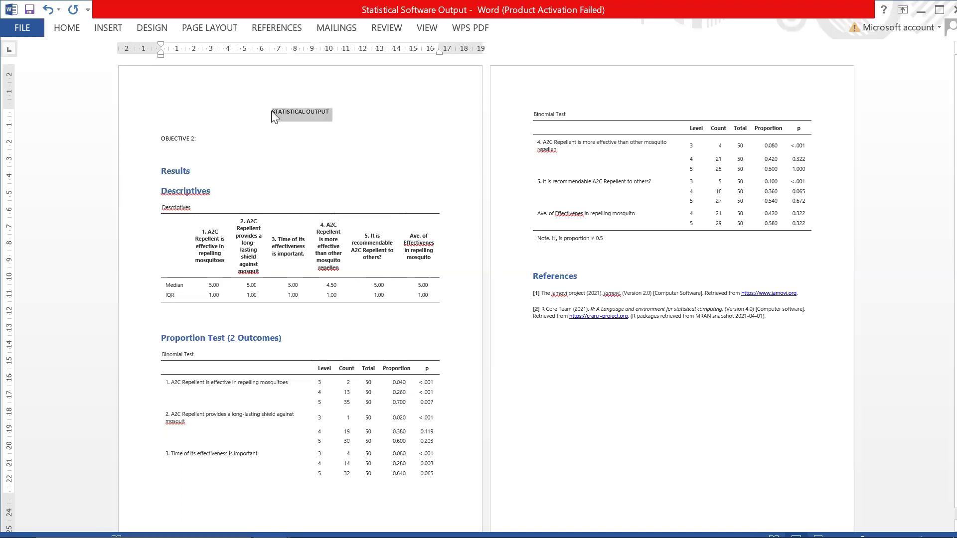
{"action": "key", "text": "ctrl+b"}
{"action": "left_click", "coordinate": [393, 160]}
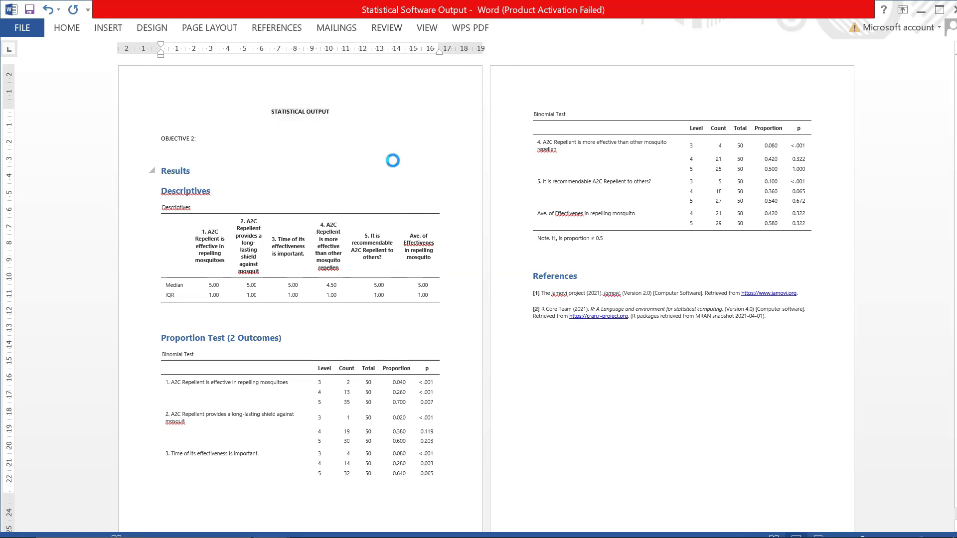
Arrange the Statistical Software Output document side by side with the Customer Preference and Customer Satisfaction document
{"action": "left_click", "coordinate": [225, 140]}
{"action": "key", "text": "super+Left"}
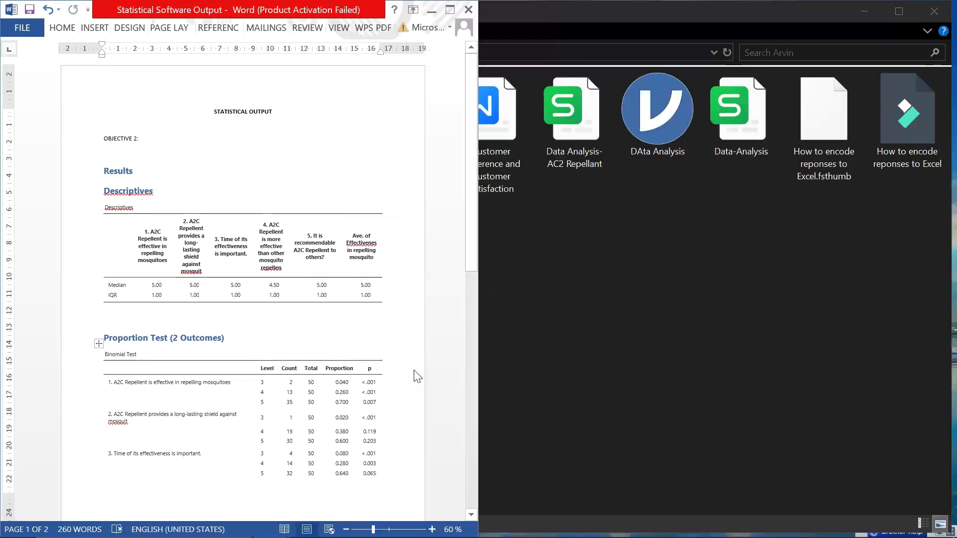
{"action": "left_click", "coordinate": [863, 188]}
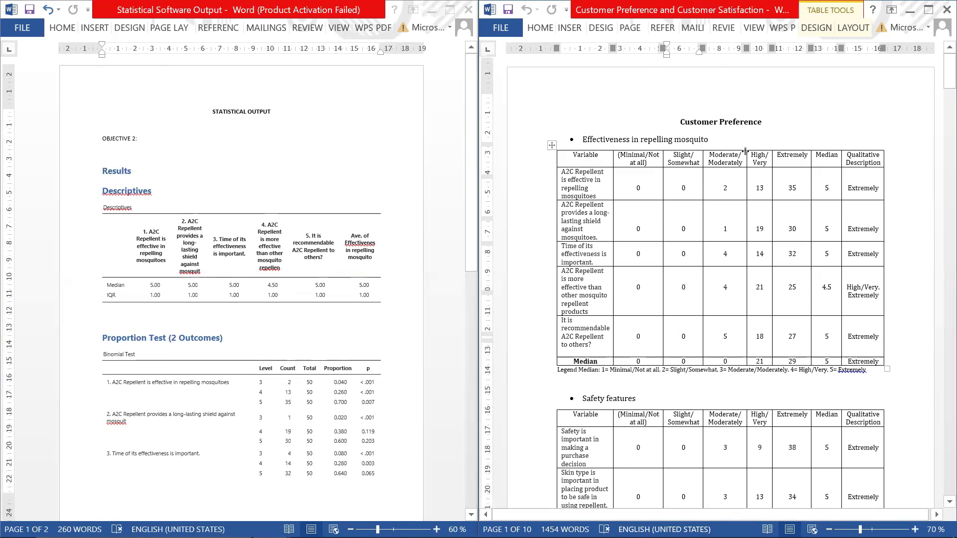
Add "Of the Median" to the Qualitative Description heading of the Effectiveness in repelling mosquito table
{"action": "scroll", "coordinate": [746, 152], "scroll_direction": "down", "scroll_amount": 5}
{"action": "scroll", "coordinate": [746, 151], "scroll_direction": "down", "scroll_amount": 20}
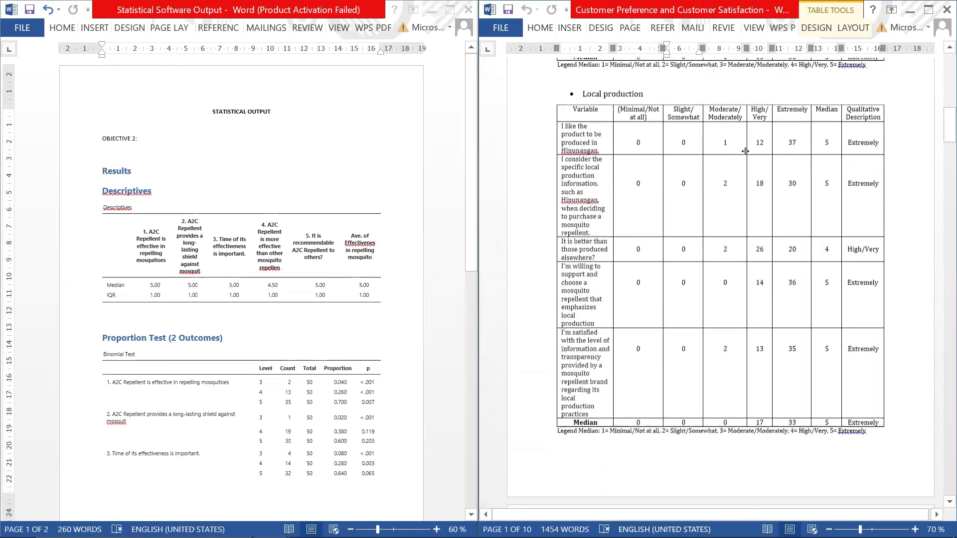
{"action": "scroll", "coordinate": [745, 151], "scroll_direction": "up", "scroll_amount": 15}
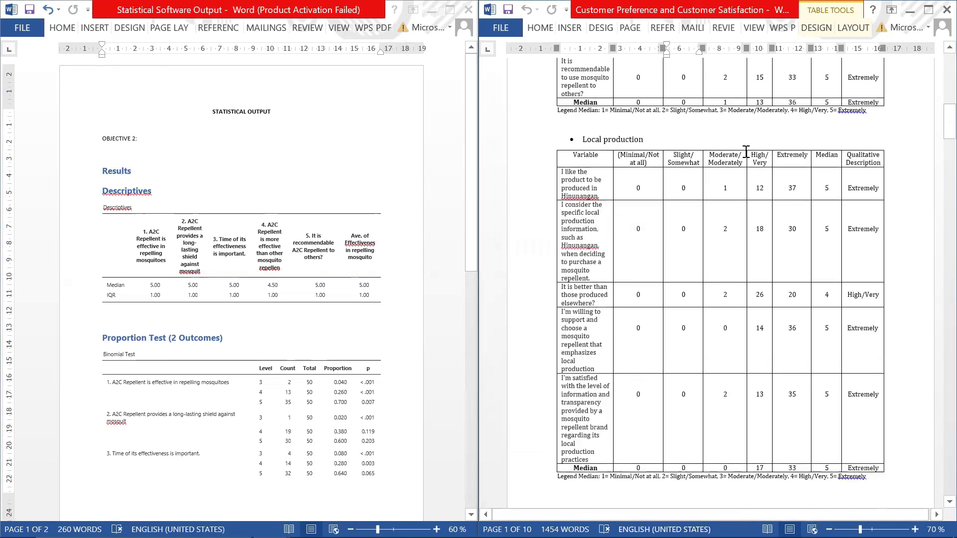
{"action": "scroll", "coordinate": [745, 151], "scroll_direction": "up", "scroll_amount": 15}
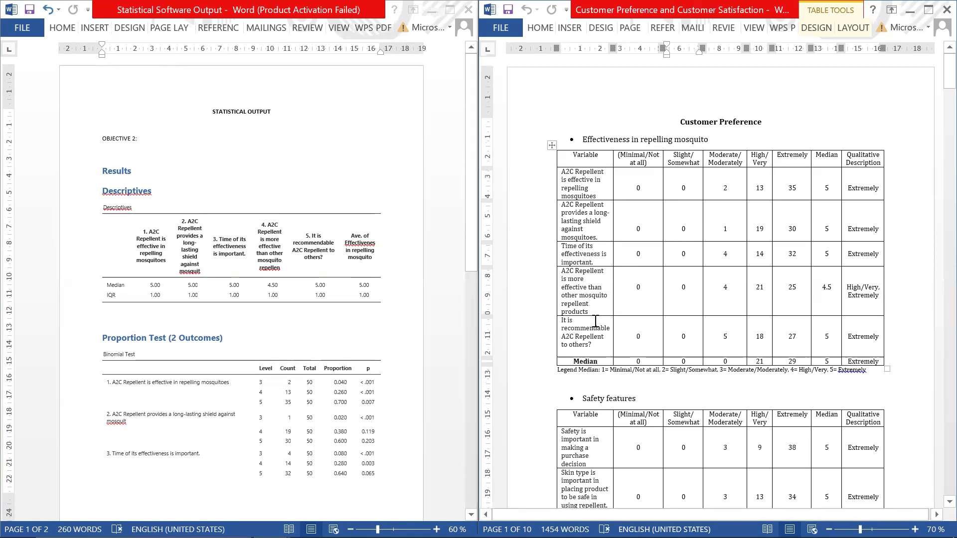
{"action": "left_click_drag", "start_coordinate": [580, 156], "coordinate": [854, 164]}
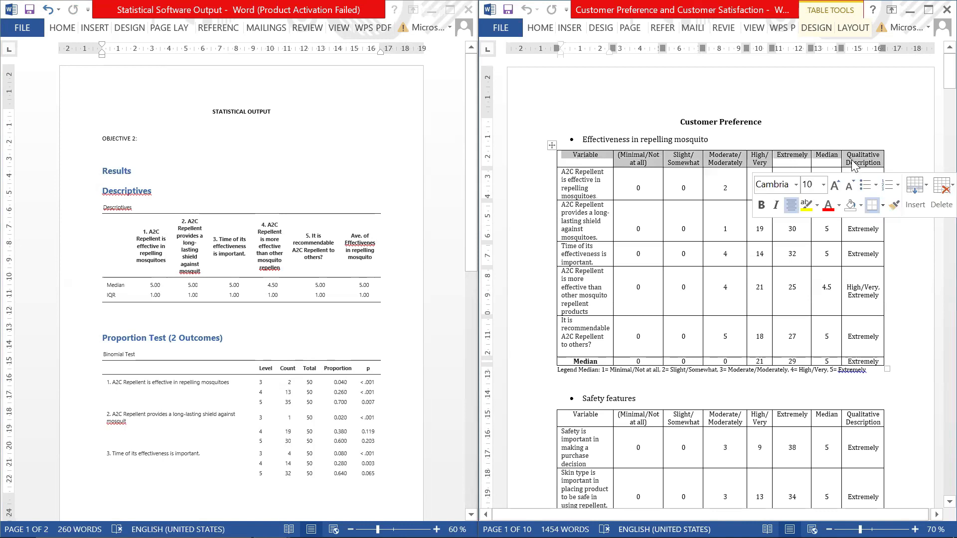
{"action": "left_click", "coordinate": [643, 168]}
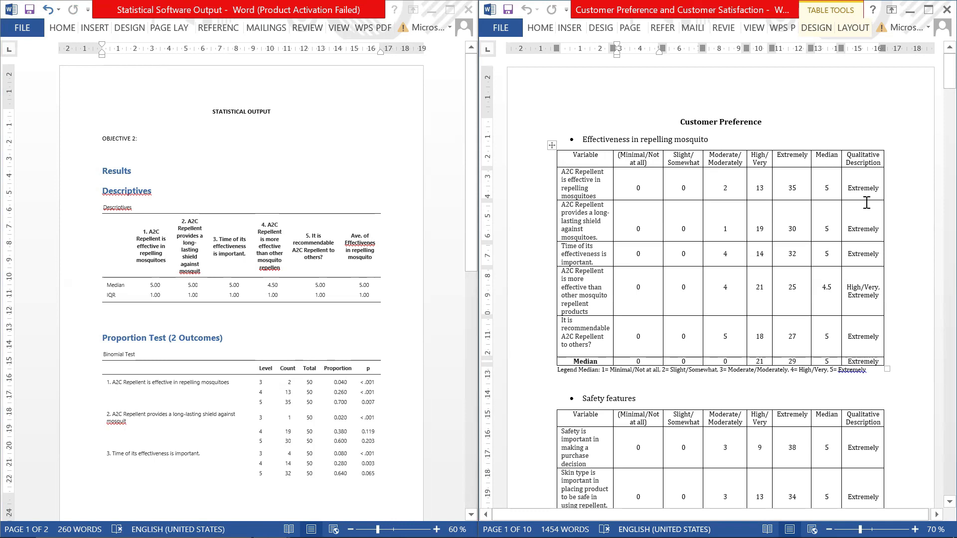
{"action": "left_click", "coordinate": [882, 165]}
{"action": "type", "text": "Of the Median"}
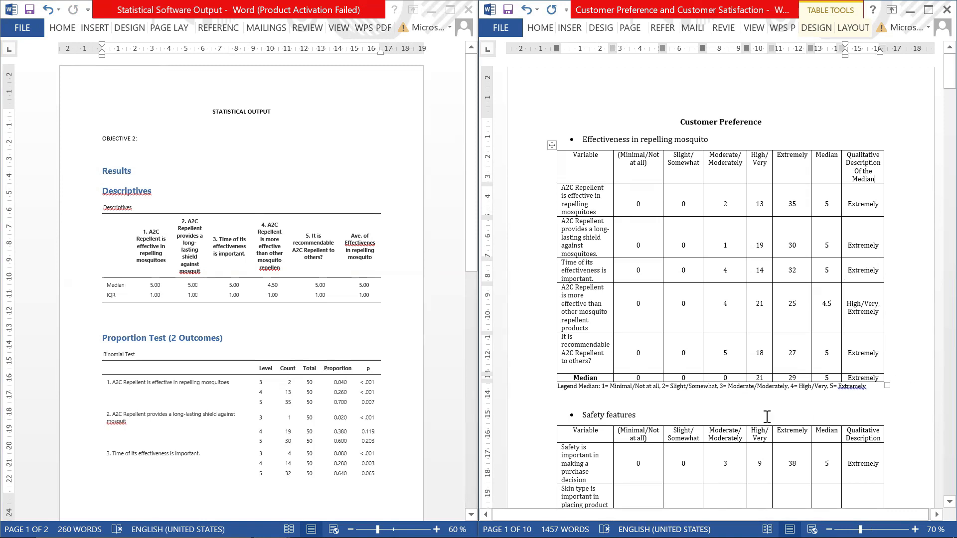
{"action": "left_click", "coordinate": [593, 404]}
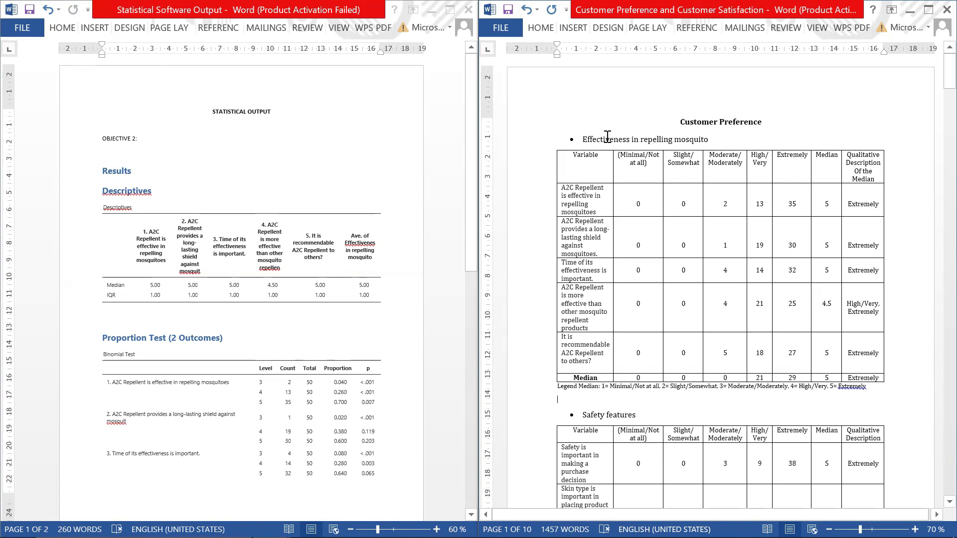
Look through the customer preference tables up to Customer Satisfaction, and return to the first table and the pasted statistical output
{"action": "scroll", "coordinate": [611, 418], "scroll_direction": "down", "scroll_amount": 10}
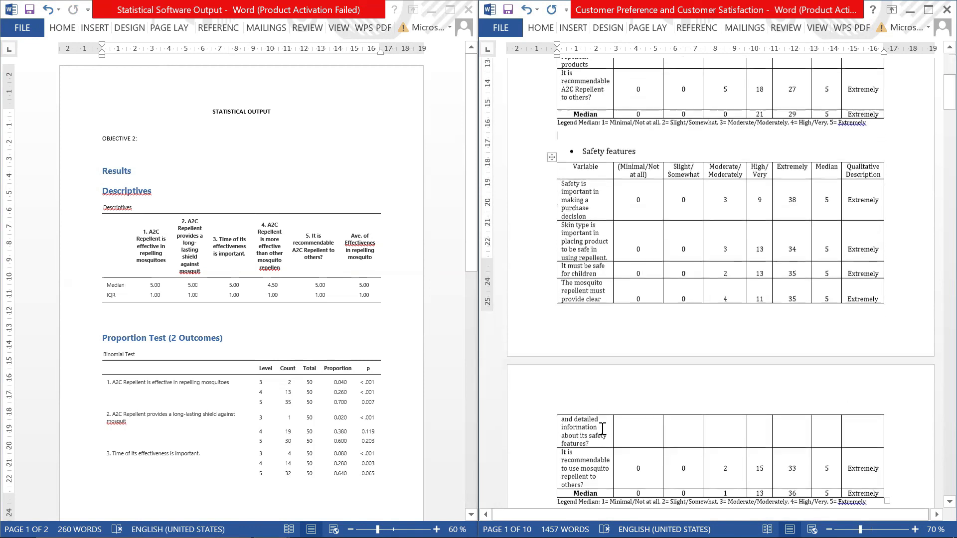
{"action": "scroll", "coordinate": [611, 410], "scroll_direction": "down", "scroll_amount": 15}
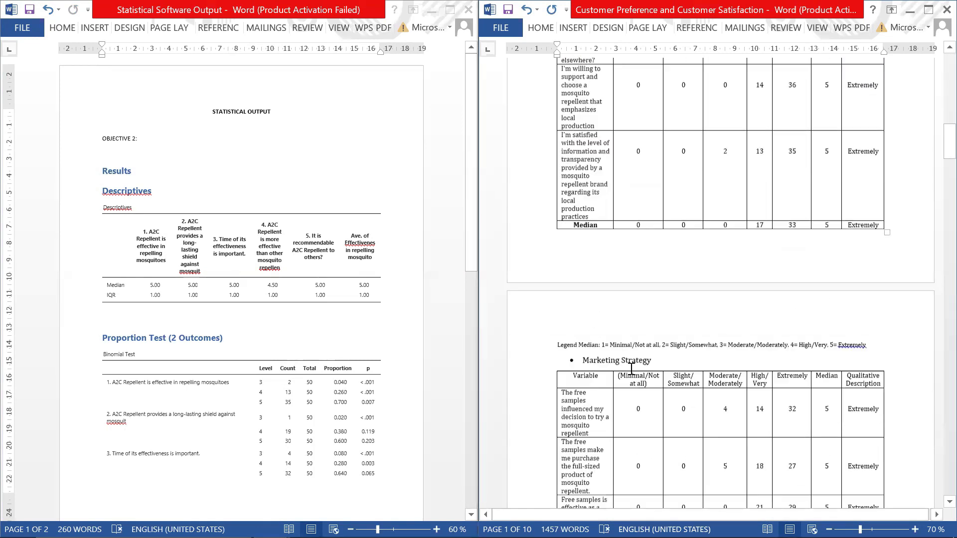
{"action": "scroll", "coordinate": [618, 339], "scroll_direction": "down", "scroll_amount": 15}
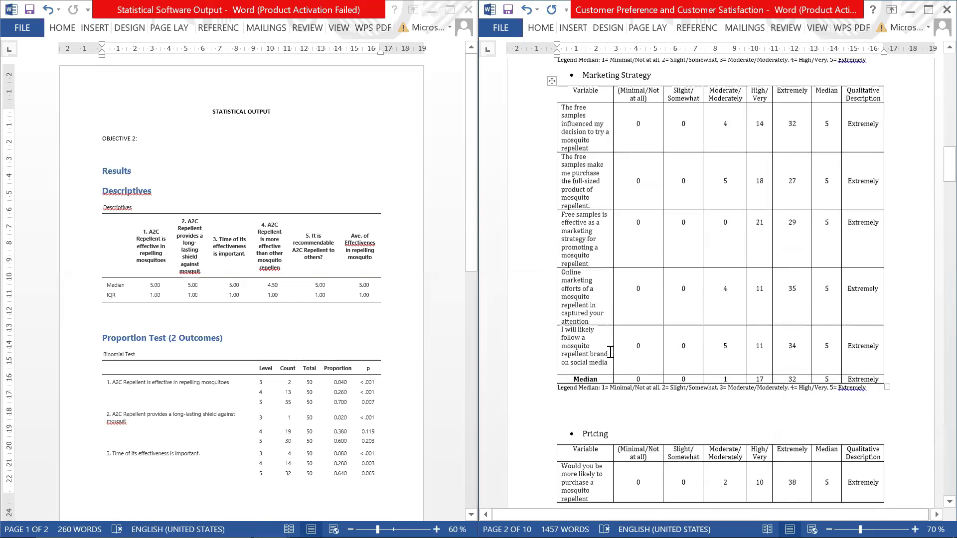
{"action": "scroll", "coordinate": [630, 374], "scroll_direction": "down", "scroll_amount": 15}
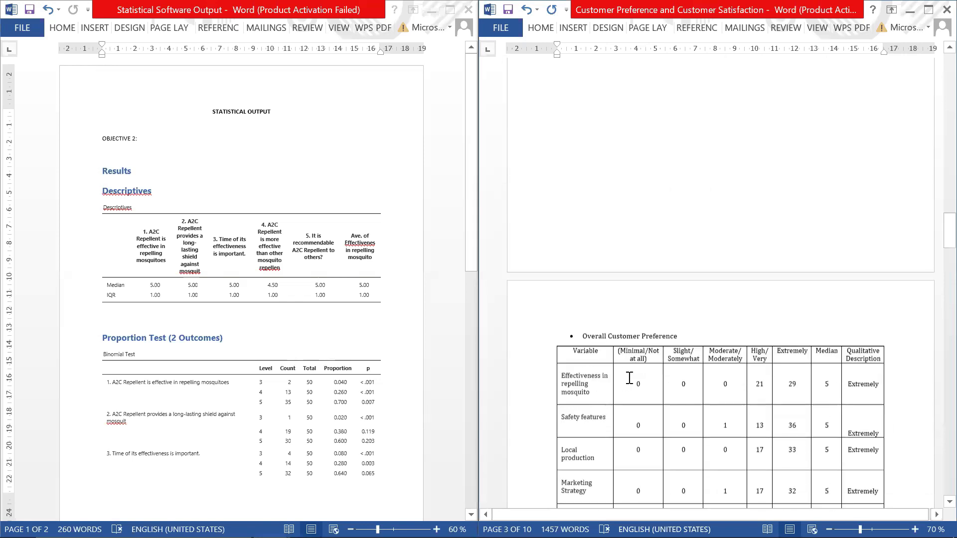
{"action": "scroll", "coordinate": [699, 425], "scroll_direction": "down", "scroll_amount": 12}
{"action": "scroll", "coordinate": [700, 428], "scroll_direction": "down", "scroll_amount": 5}
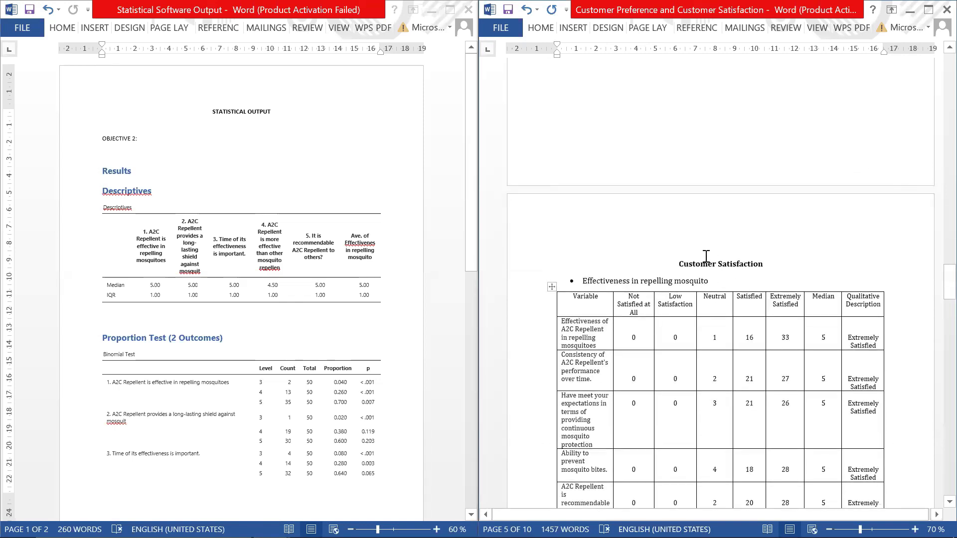
{"action": "scroll", "coordinate": [817, 265], "scroll_direction": "up", "scroll_amount": 12}
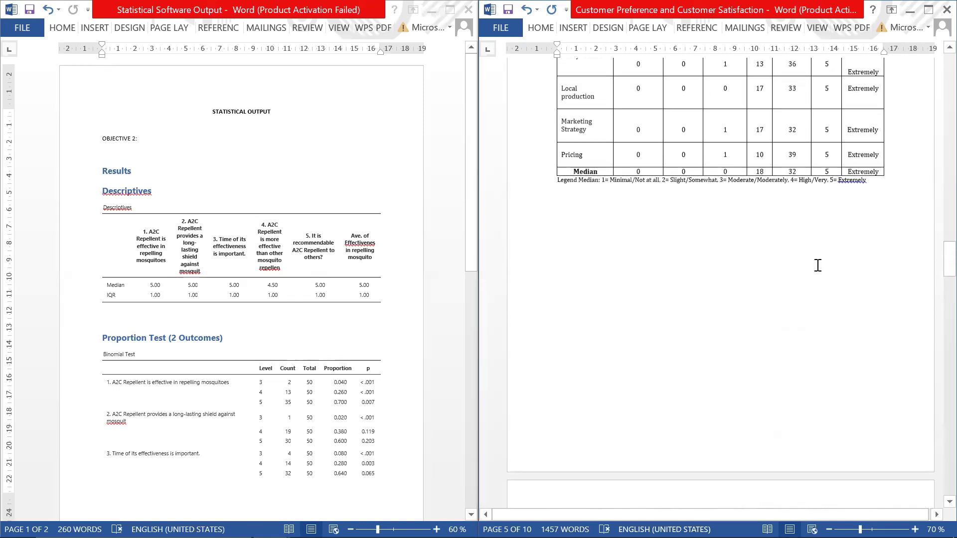
{"action": "scroll", "coordinate": [817, 265], "scroll_direction": "up", "scroll_amount": 6}
{"action": "scroll", "coordinate": [818, 265], "scroll_direction": "up", "scroll_amount": 15}
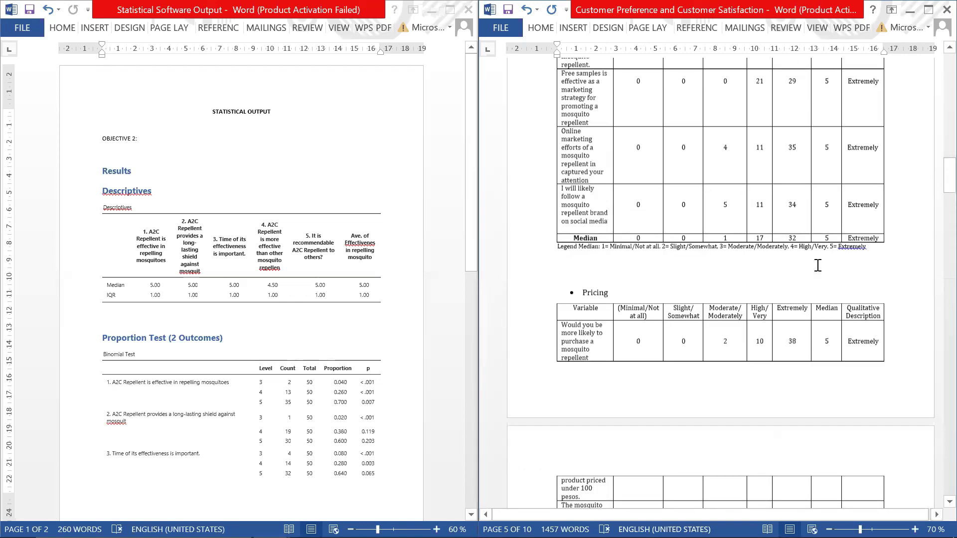
{"action": "scroll", "coordinate": [818, 266], "scroll_direction": "up", "scroll_amount": 10}
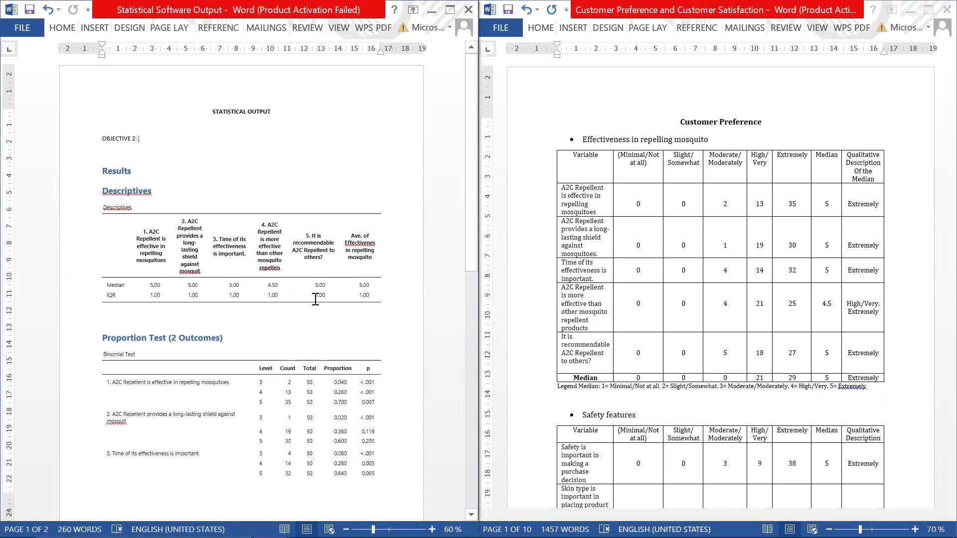
{"action": "scroll", "coordinate": [259, 344], "scroll_direction": "down", "scroll_amount": 3}
{"action": "scroll", "coordinate": [256, 349], "scroll_direction": "up", "scroll_amount": 3}
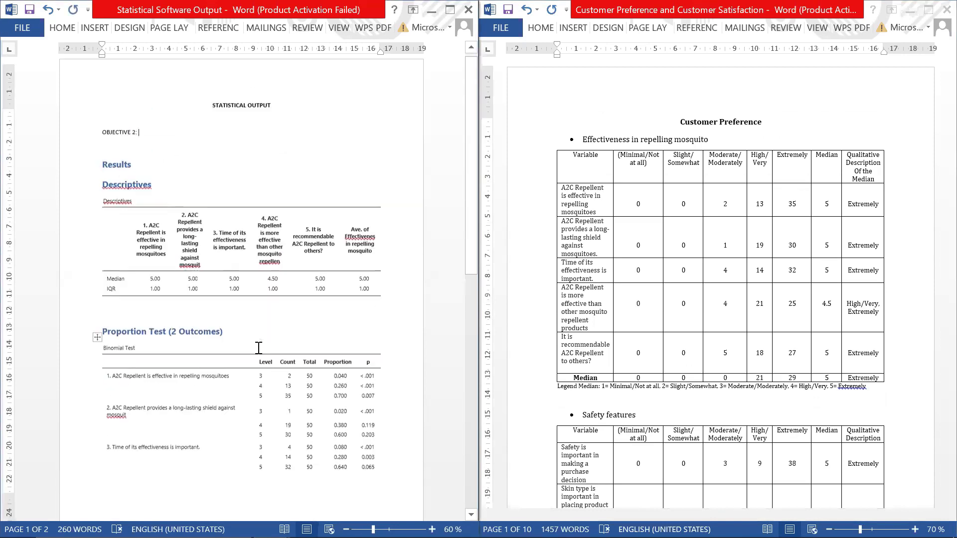
Insert a page break before the Safety features section of the Customer Preference tables
{"action": "left_click", "coordinate": [567, 419]}
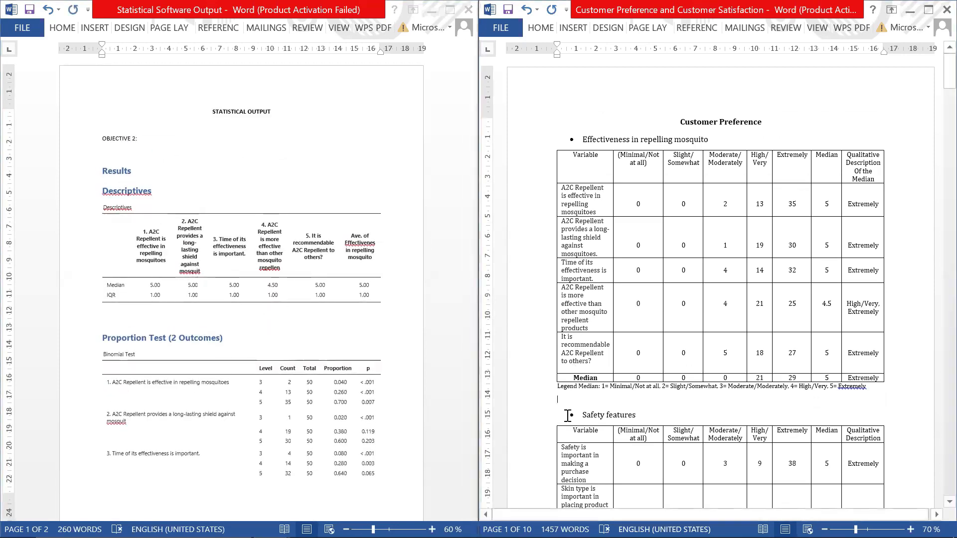
{"action": "left_click", "coordinate": [570, 404]}
{"action": "key", "text": "ctrl+Return"}
{"action": "scroll", "coordinate": [570, 405], "scroll_direction": "up", "scroll_amount": 3}
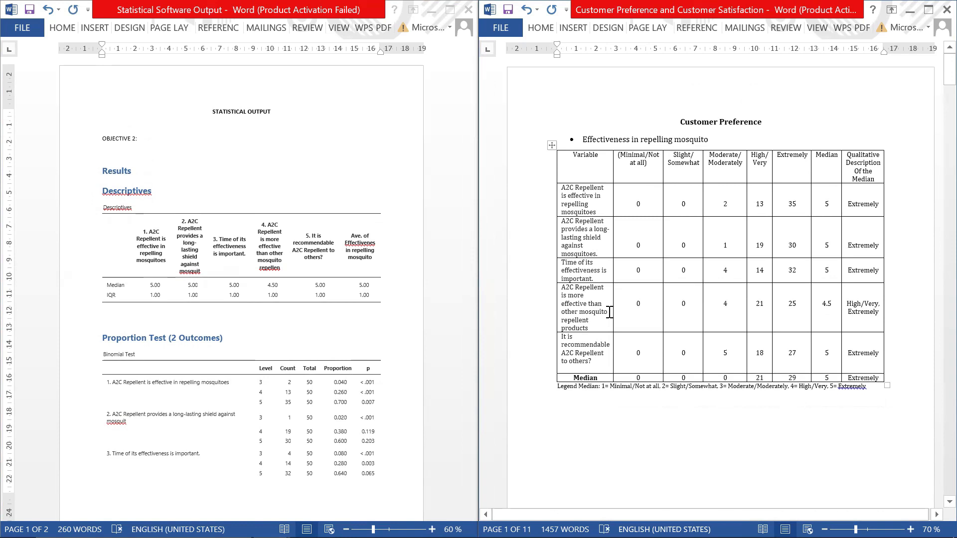
Remove all borders from the Effectiveness in repelling mosquito table
{"action": "left_click", "coordinate": [552, 146]}
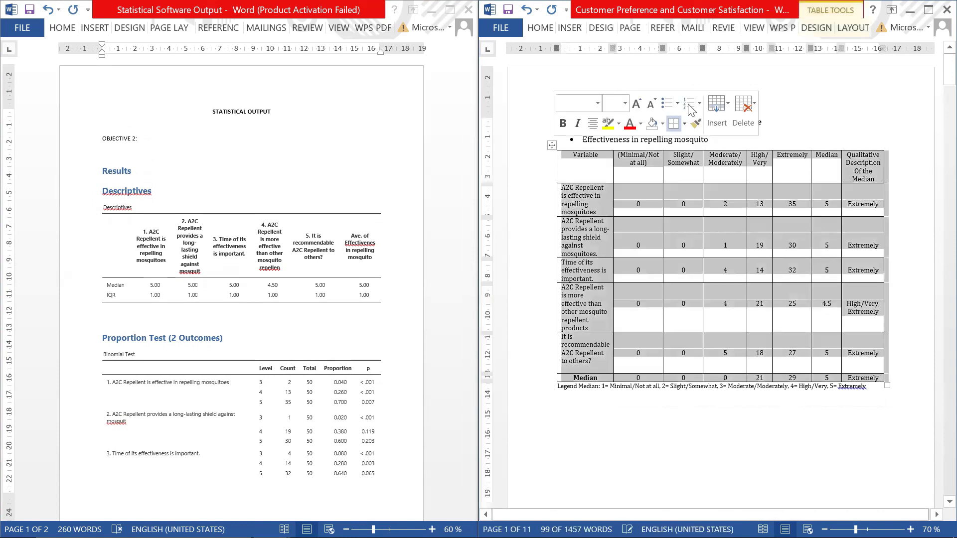
{"action": "left_click", "coordinate": [818, 29]}
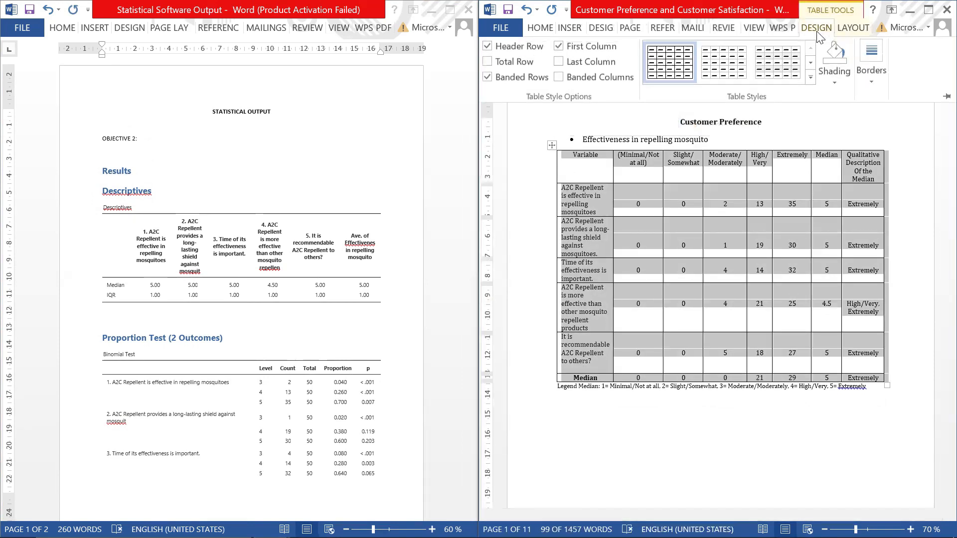
{"action": "left_click", "coordinate": [873, 75]}
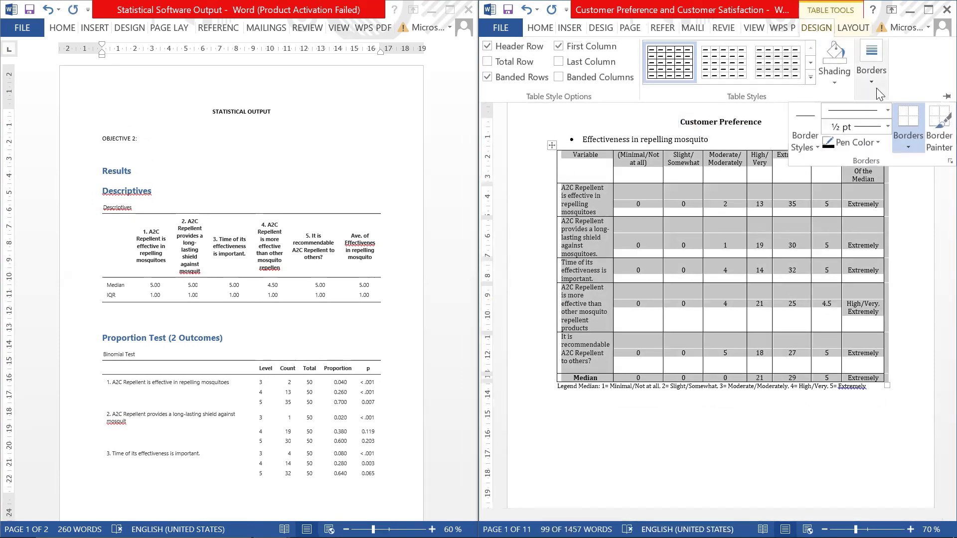
{"action": "left_click", "coordinate": [908, 146]}
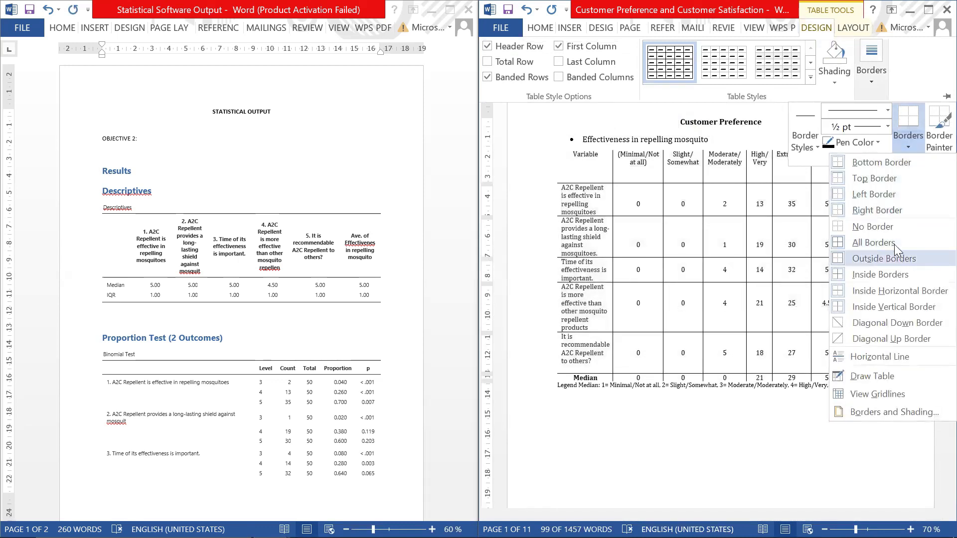
{"action": "left_click", "coordinate": [895, 244]}
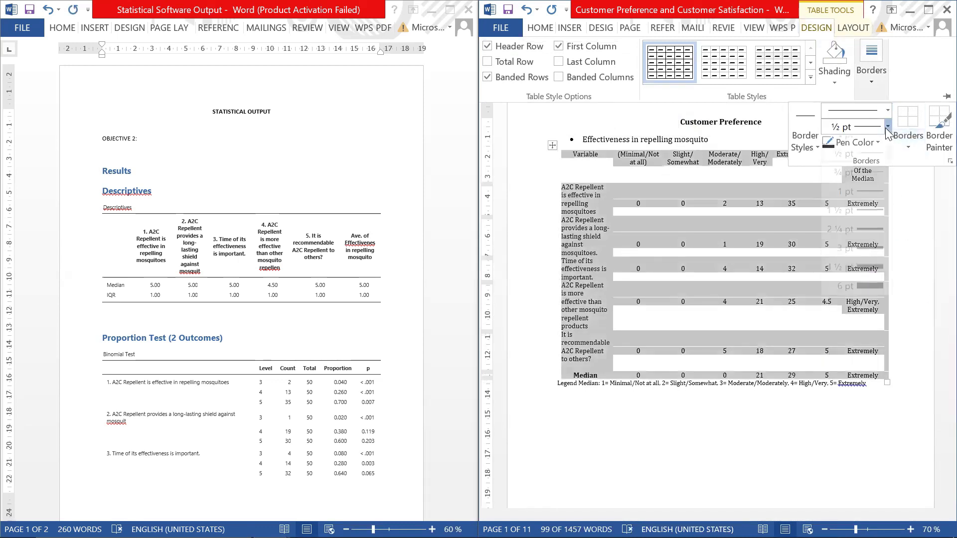
Apply 1 ½ pt top and bottom borders to the whole Effectiveness in repelling mosquito table
{"action": "left_click", "coordinate": [887, 127]}
{"action": "left_click", "coordinate": [877, 202]}
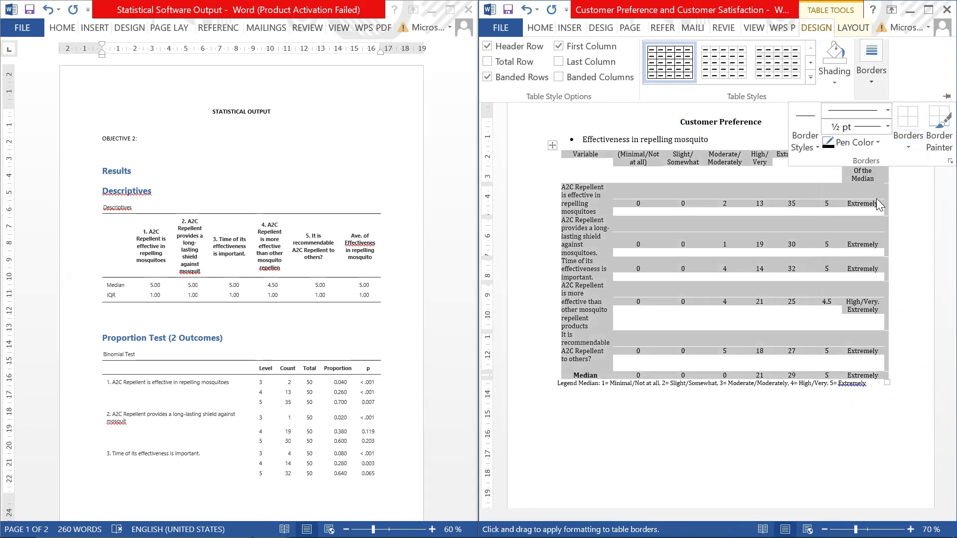
{"action": "left_click", "coordinate": [910, 145]}
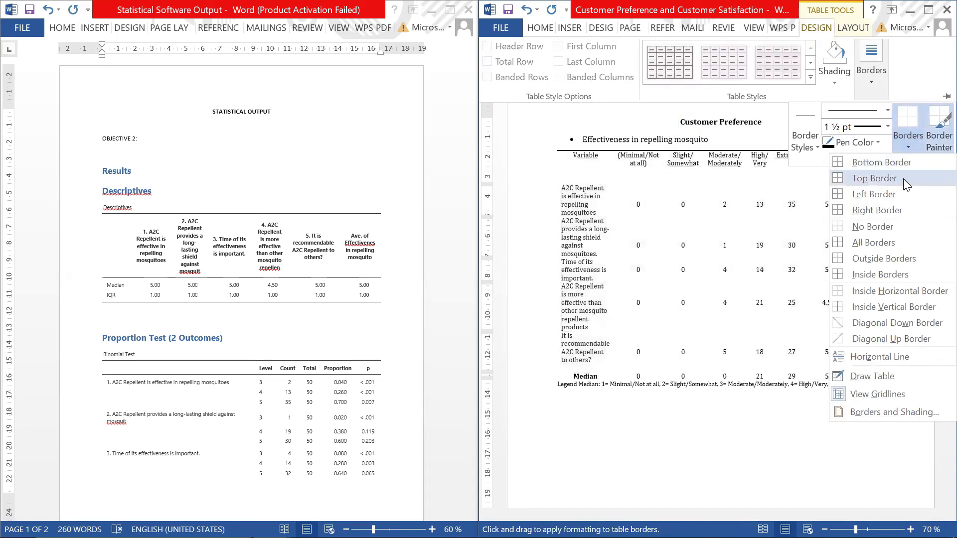
{"action": "left_click", "coordinate": [904, 179]}
{"action": "left_click", "coordinate": [909, 144]}
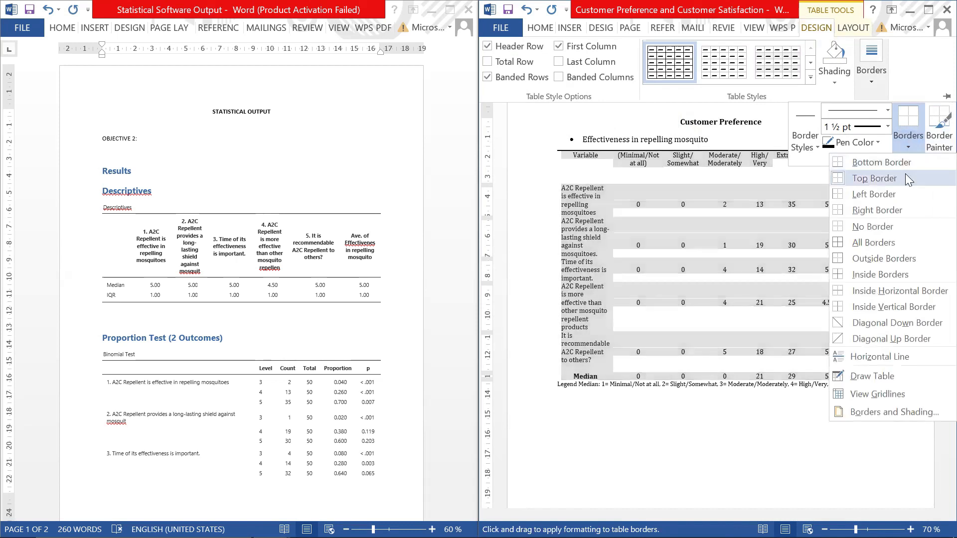
{"action": "left_click", "coordinate": [905, 158]}
{"action": "left_click", "coordinate": [657, 205]}
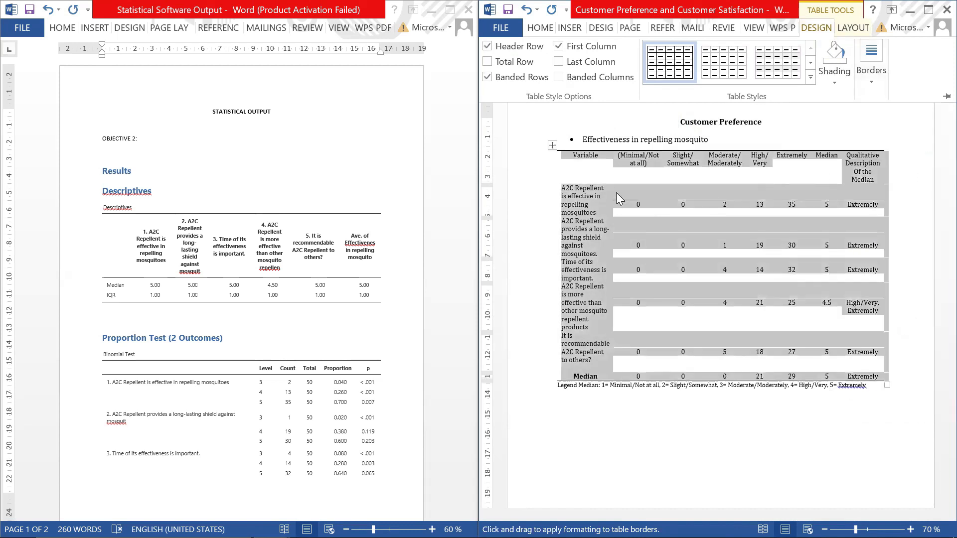
Add a 1 pt top border to the table's first data row, separating it from the header row
{"action": "left_click", "coordinate": [538, 196]}
{"action": "left_click", "coordinate": [539, 197]}
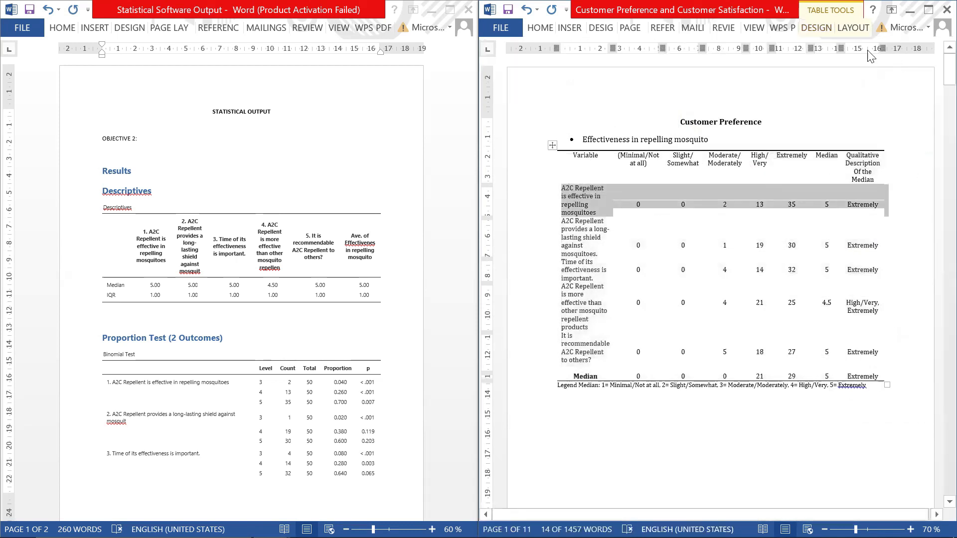
{"action": "left_click", "coordinate": [825, 27]}
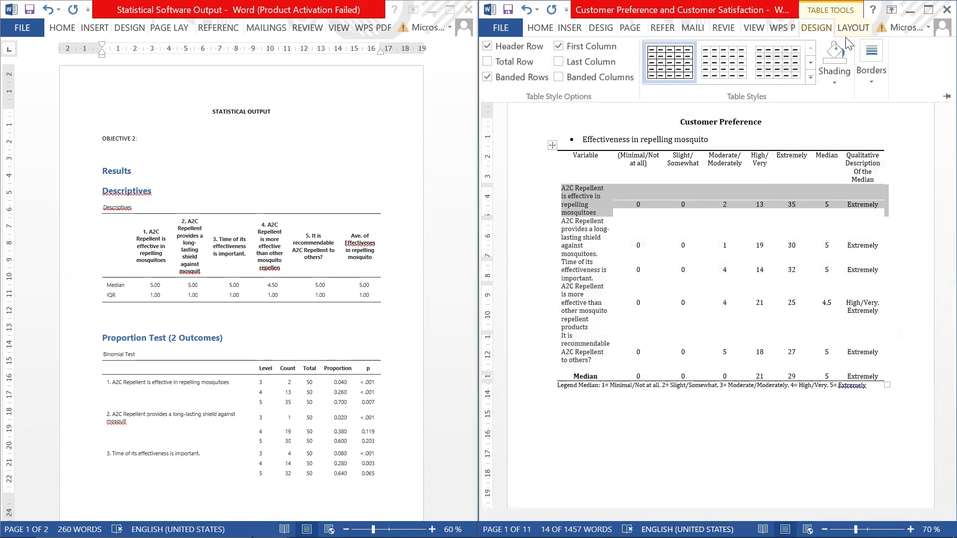
{"action": "left_click", "coordinate": [874, 82]}
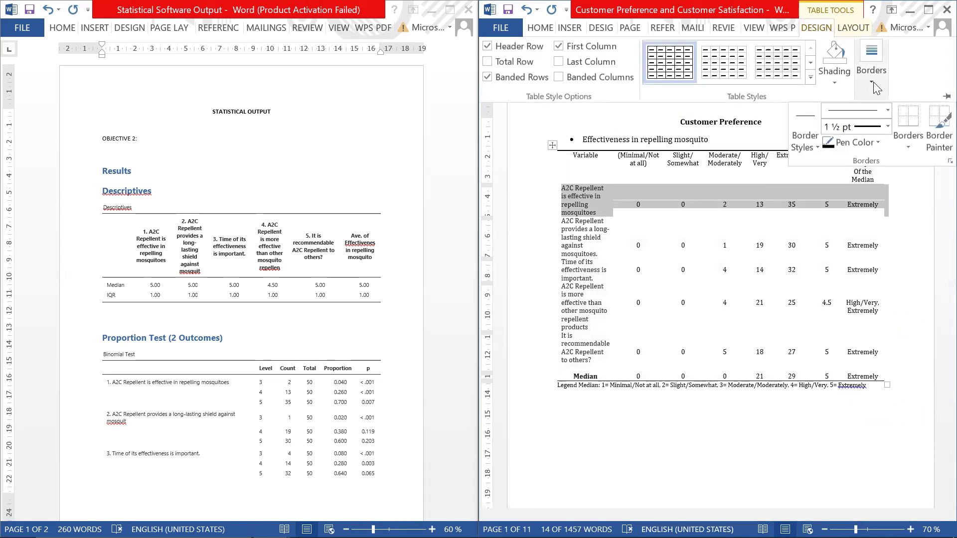
{"action": "left_click", "coordinate": [888, 126]}
{"action": "left_click", "coordinate": [873, 203]}
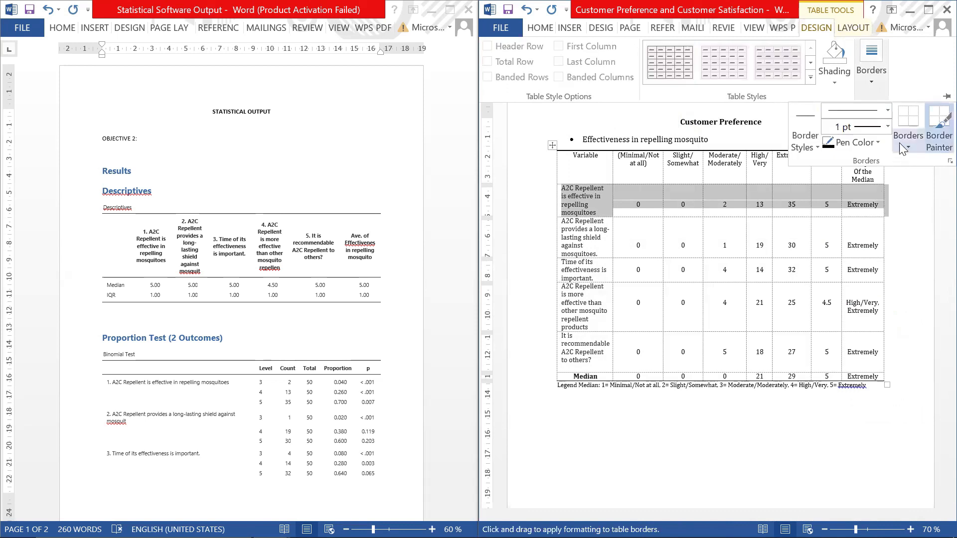
{"action": "left_click", "coordinate": [906, 142]}
{"action": "left_click", "coordinate": [908, 178]}
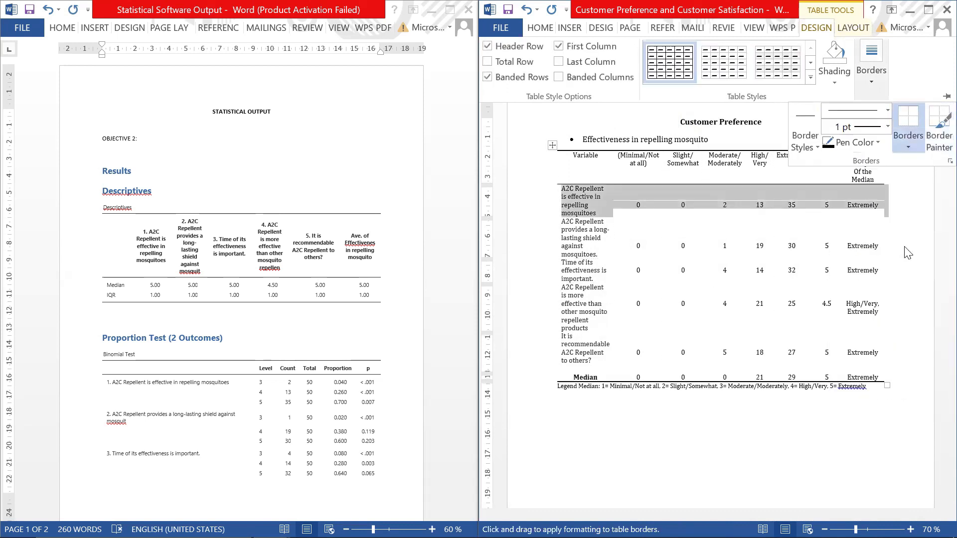
{"action": "left_click", "coordinate": [883, 240]}
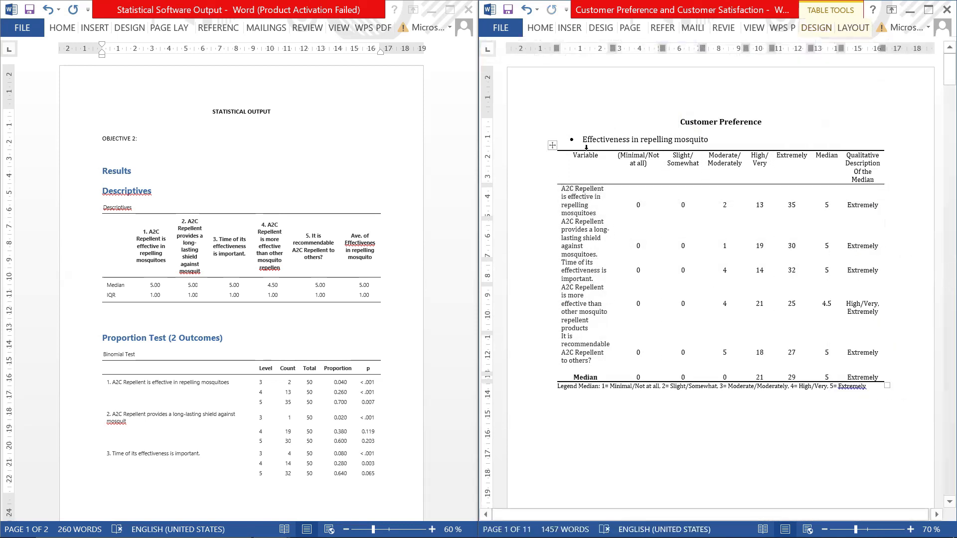
AutoFit the Effectiveness in repelling mosquito table to its contents
{"action": "left_click", "coordinate": [552, 145]}
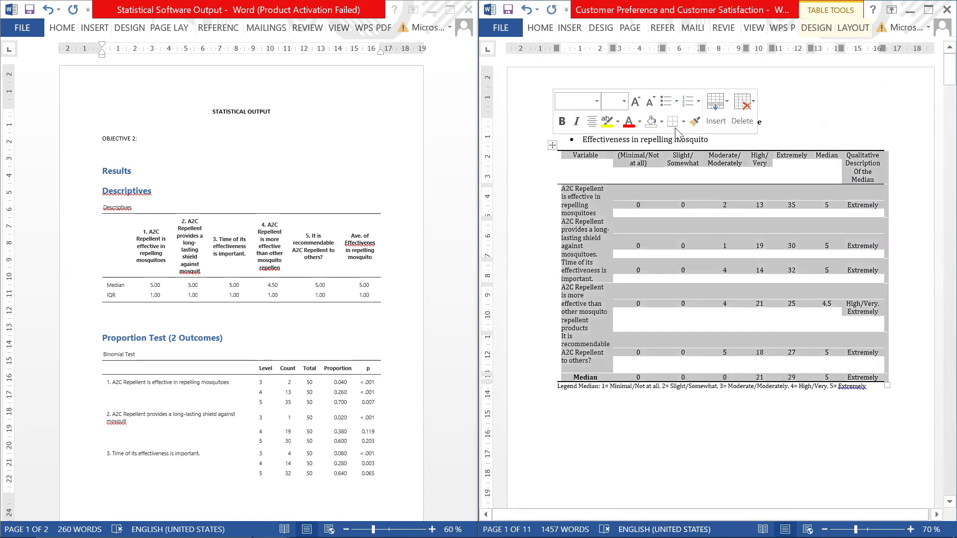
{"action": "left_click", "coordinate": [816, 28]}
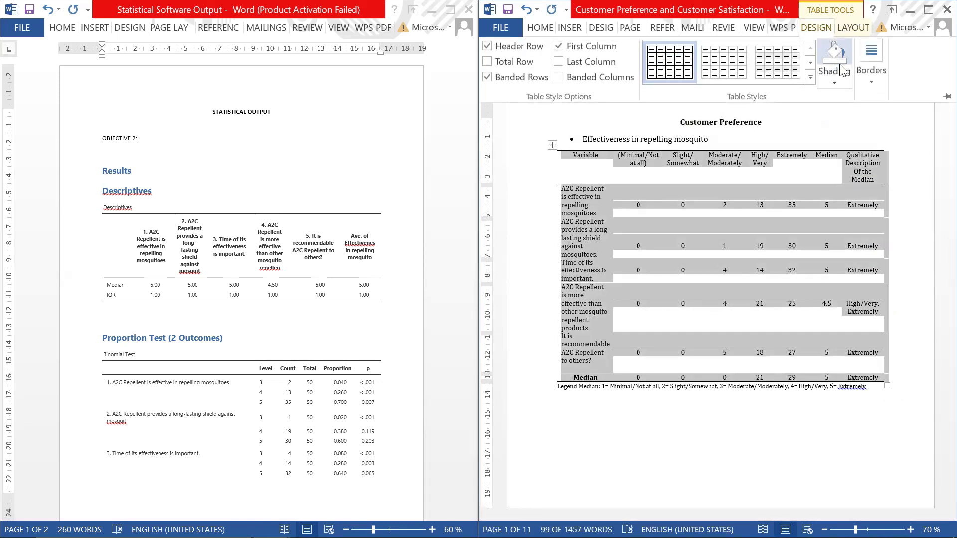
{"action": "left_click", "coordinate": [853, 31]}
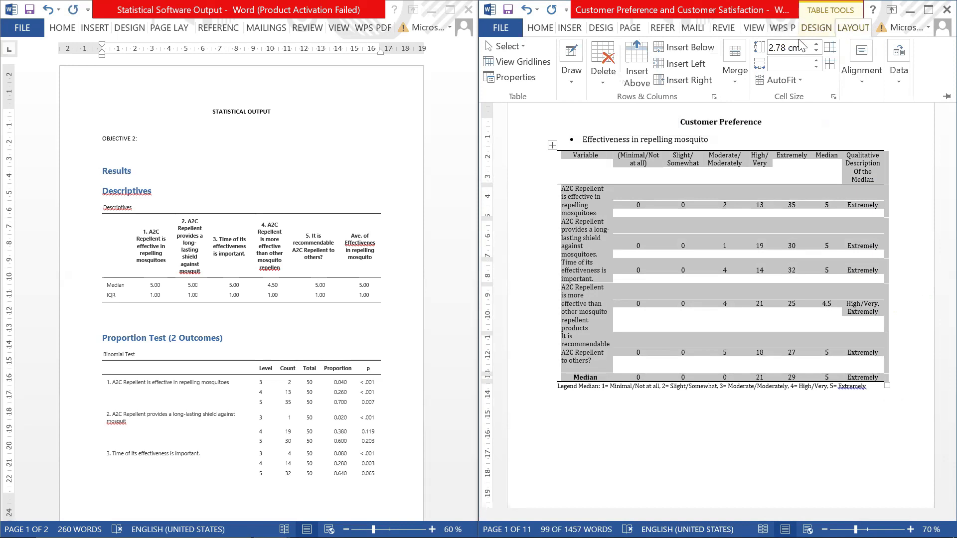
{"action": "left_click", "coordinate": [802, 81]}
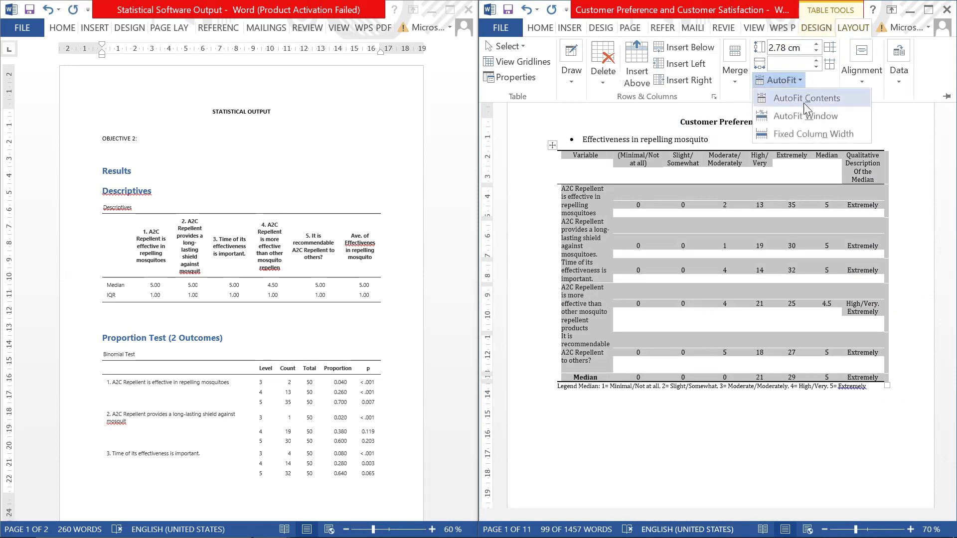
{"action": "left_click", "coordinate": [804, 100]}
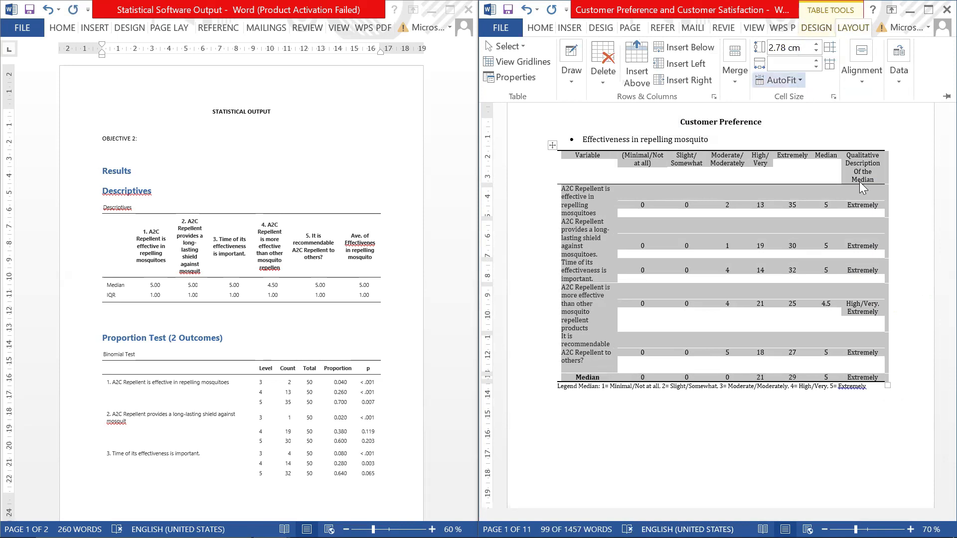
{"action": "left_click", "coordinate": [794, 188]}
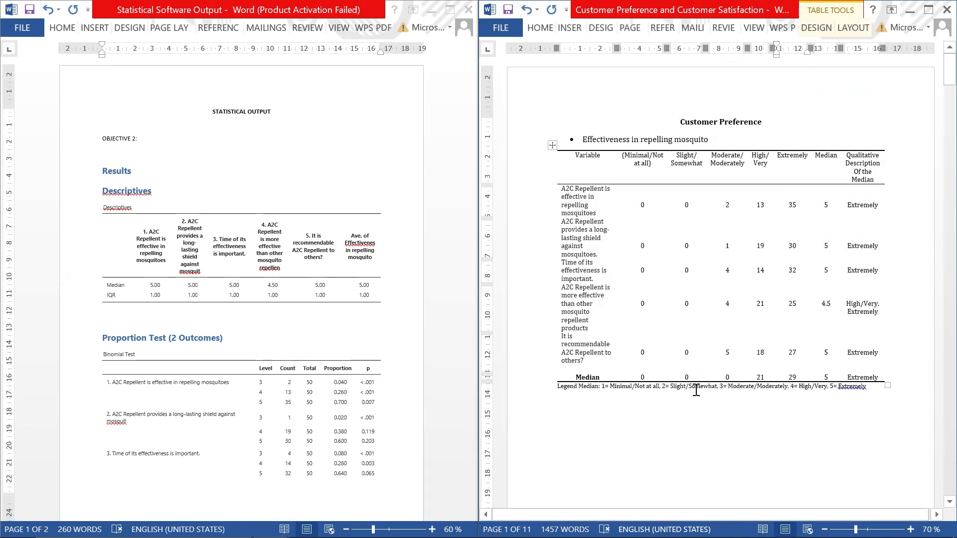
{"action": "left_click_drag", "start_coordinate": [599, 388], "coordinate": [585, 388]}
{"action": "left_click", "coordinate": [582, 388]}
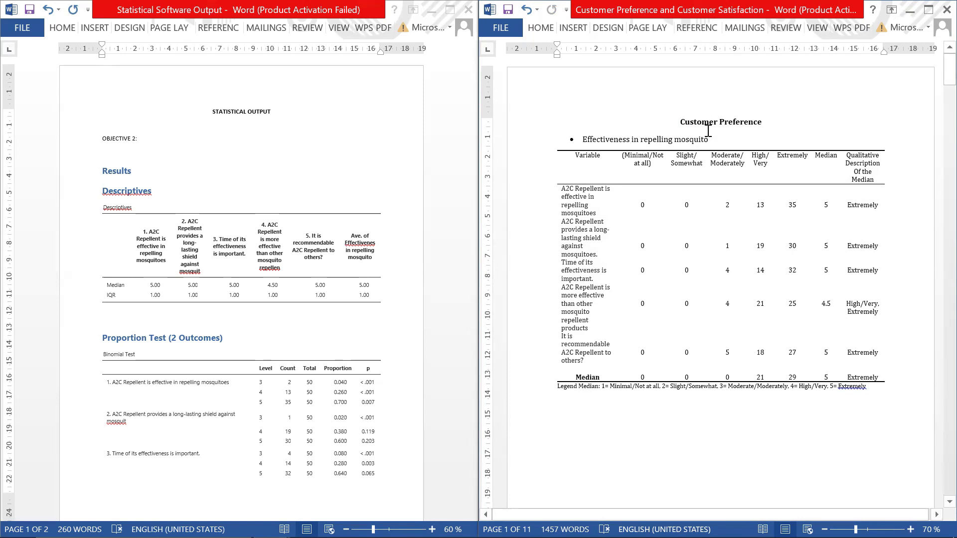
Remove the bullet from the "Effectiveness in repelling mosquito" caption and put "Table 2." in front of it
{"action": "left_click_drag", "start_coordinate": [719, 138], "coordinate": [684, 140]}
{"action": "left_click", "coordinate": [580, 141]}
{"action": "key", "text": "BackSpace"}
{"action": "key", "text": "BackSpace"}
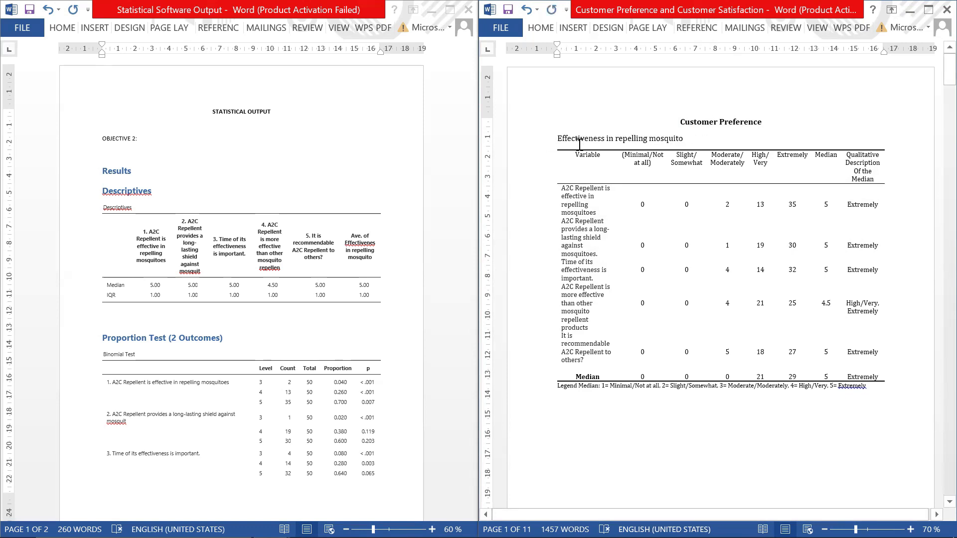
{"action": "type", "text": "Table"}
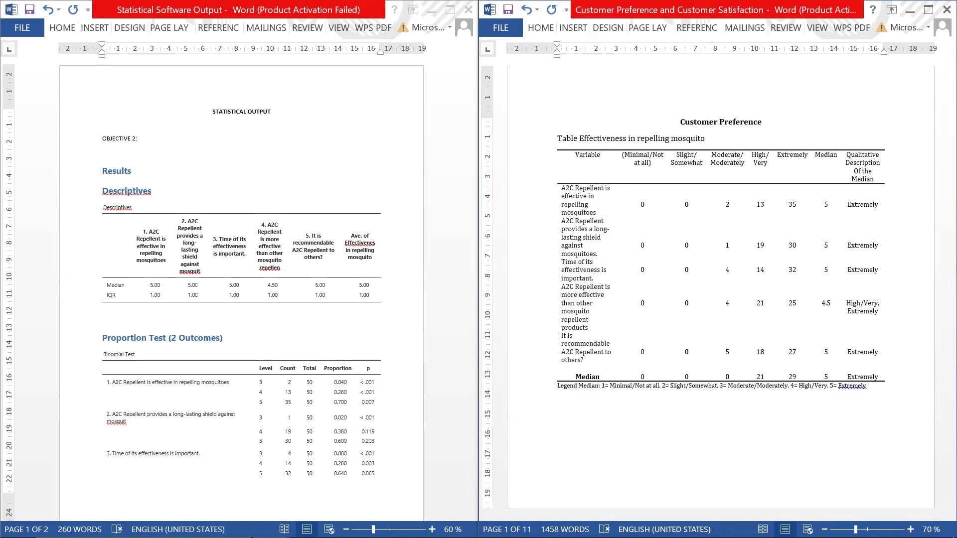
{"action": "type", "text": "2."}
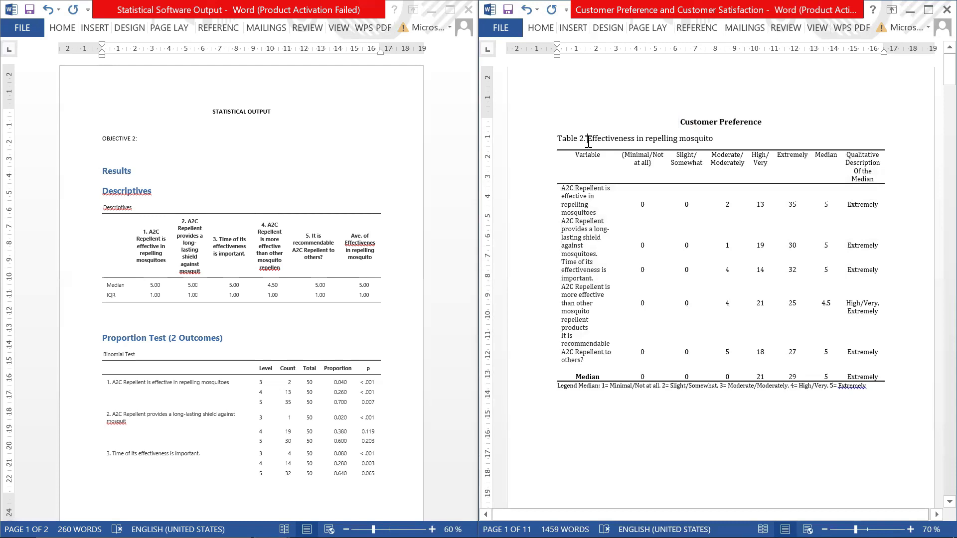
Insert "Descriptive Statistics for the" after the table number in the caption and make "effectiveness" lowercase
{"action": "type", "text": "Descrut"}
{"action": "key", "text": "BackSpace"}
{"action": "key", "text": "BackSpace"}
{"action": "type", "text": "iptive Stat"}
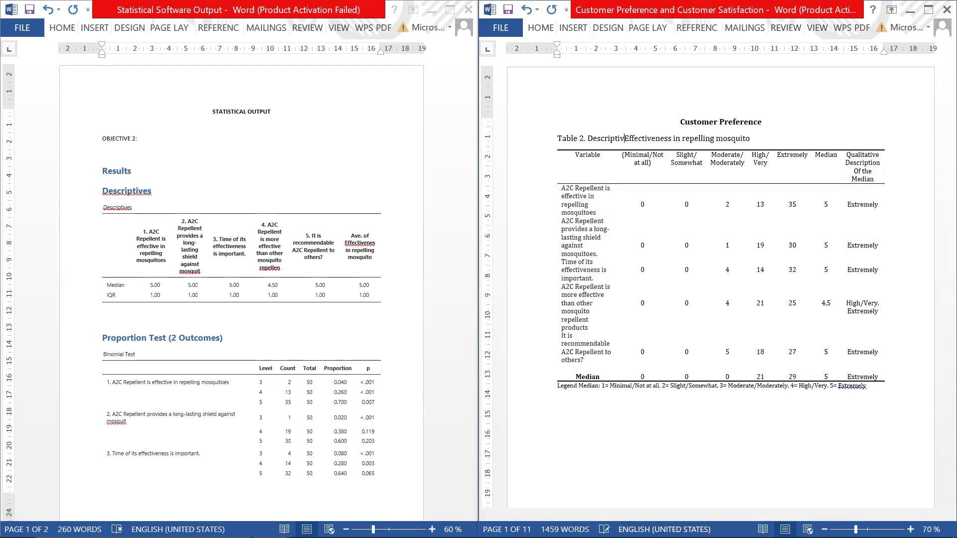
{"action": "type", "text": "istics for "}
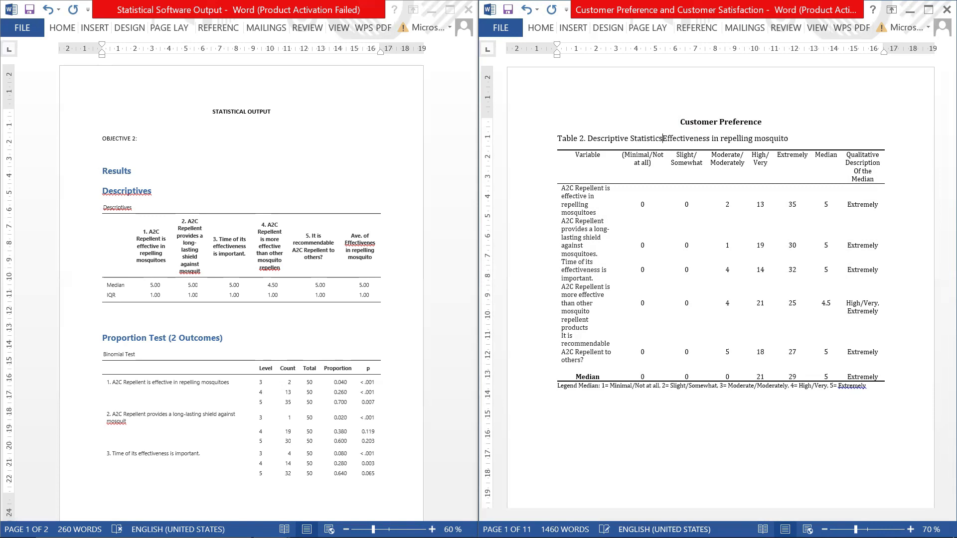
{"action": "type", "text": "the"}
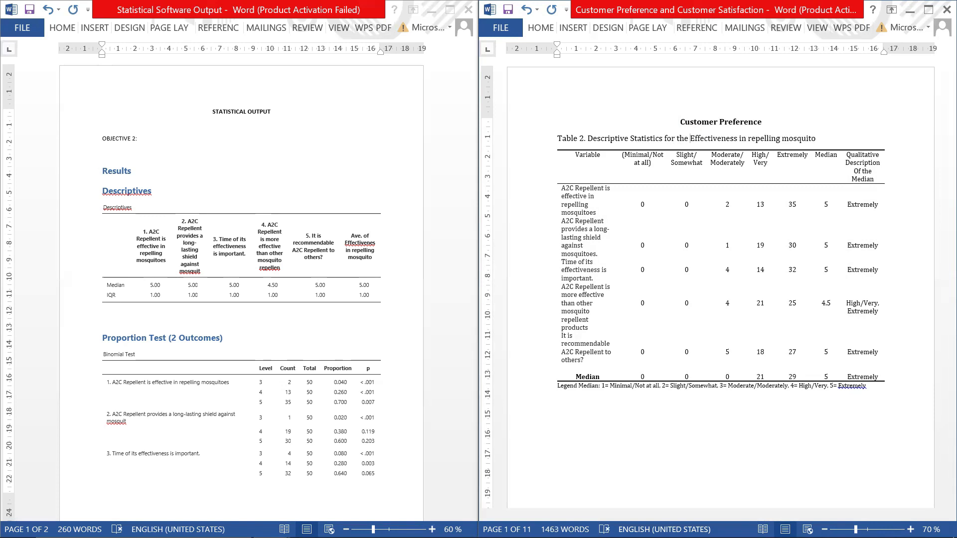
{"action": "key", "text": "Delete"}
{"action": "type", "text": "e"}
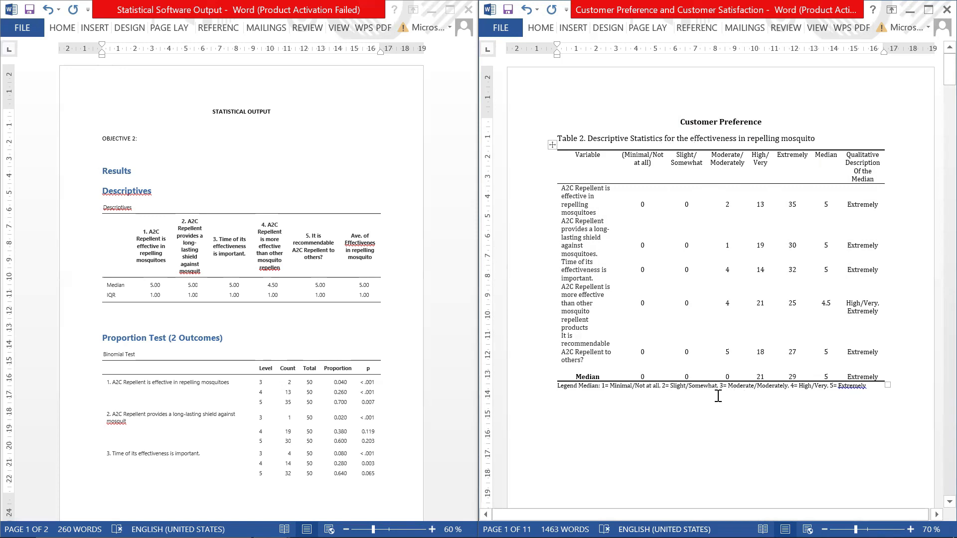
Compare the medians in the statistical output's Descriptives table with the Median column of Table 2
{"action": "left_click", "coordinate": [148, 292]}
{"action": "triple_click", "coordinate": [152, 287]}
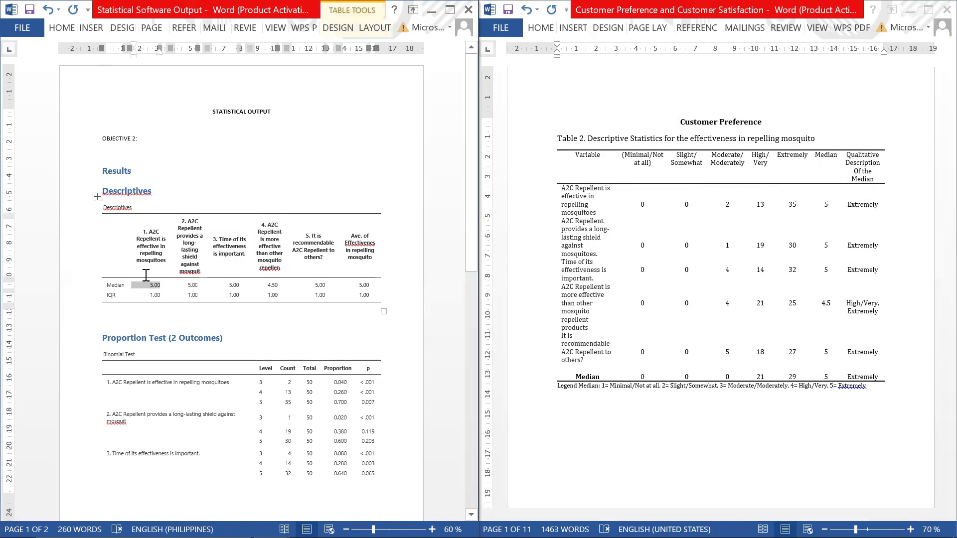
{"action": "left_click", "coordinate": [827, 205]}
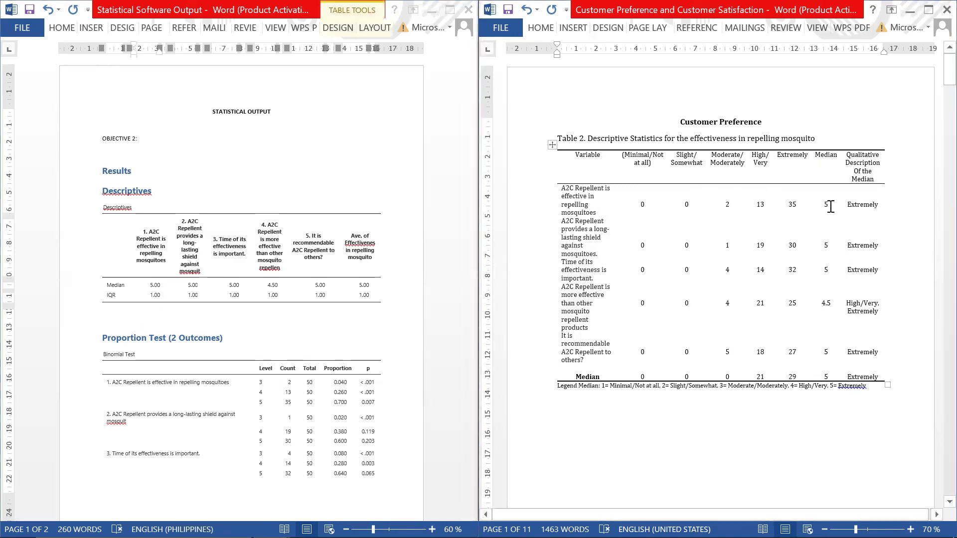
{"action": "type", "text": "5"}
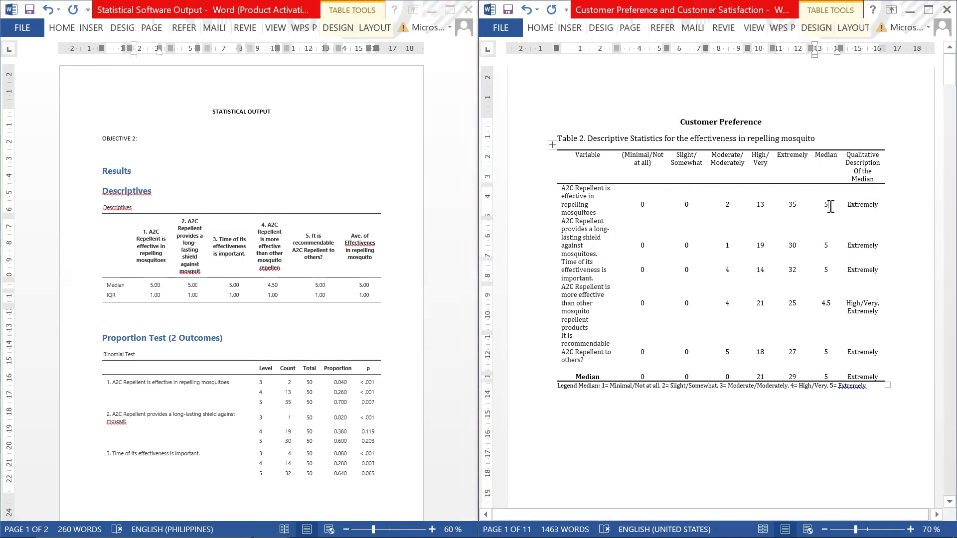
{"action": "left_click", "coordinate": [188, 287]}
{"action": "left_click", "coordinate": [829, 270]}
{"action": "left_click", "coordinate": [387, 258]}
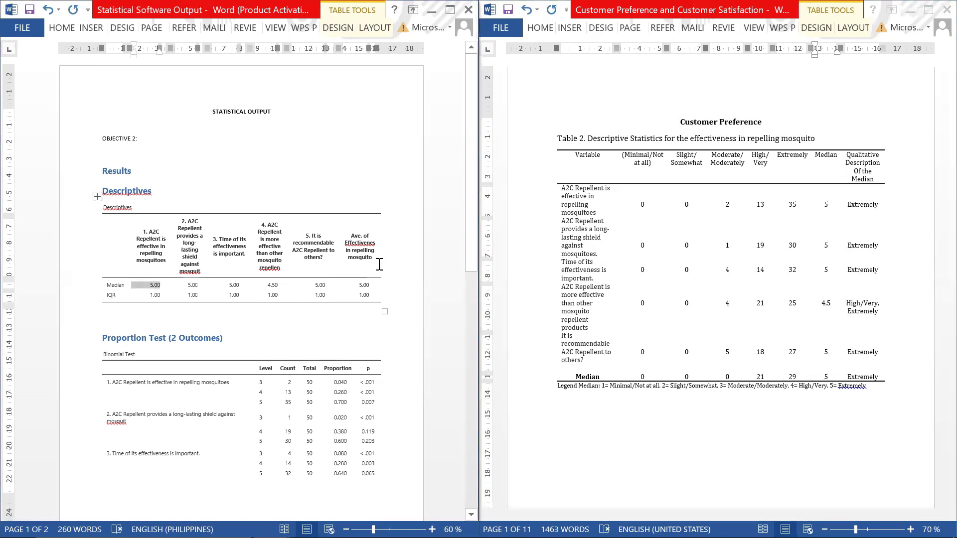
{"action": "left_click", "coordinate": [795, 335]}
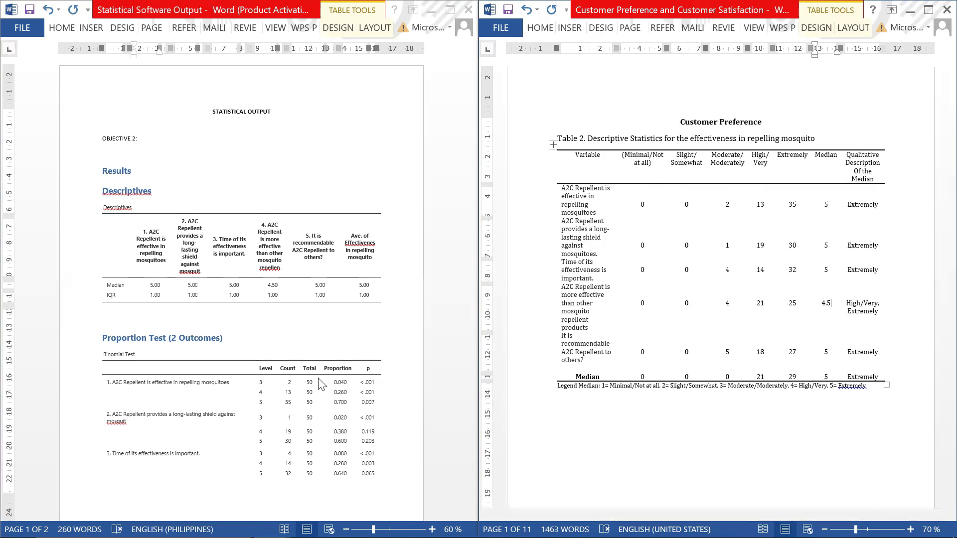
Compare the binomial test counts for each item in the statistical output with the response counts in Table 2
{"action": "scroll", "coordinate": [253, 344], "scroll_direction": "down", "scroll_amount": 2}
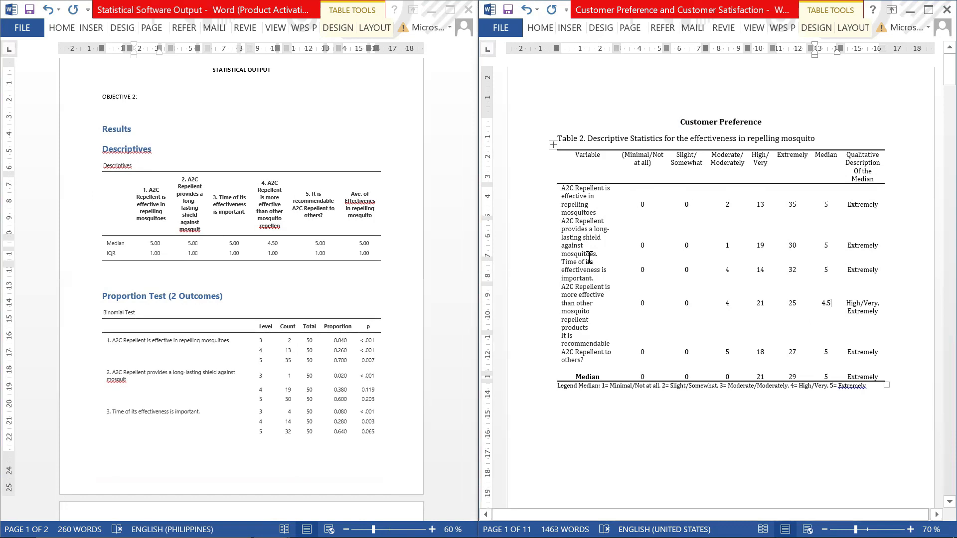
{"action": "left_click", "coordinate": [289, 340]}
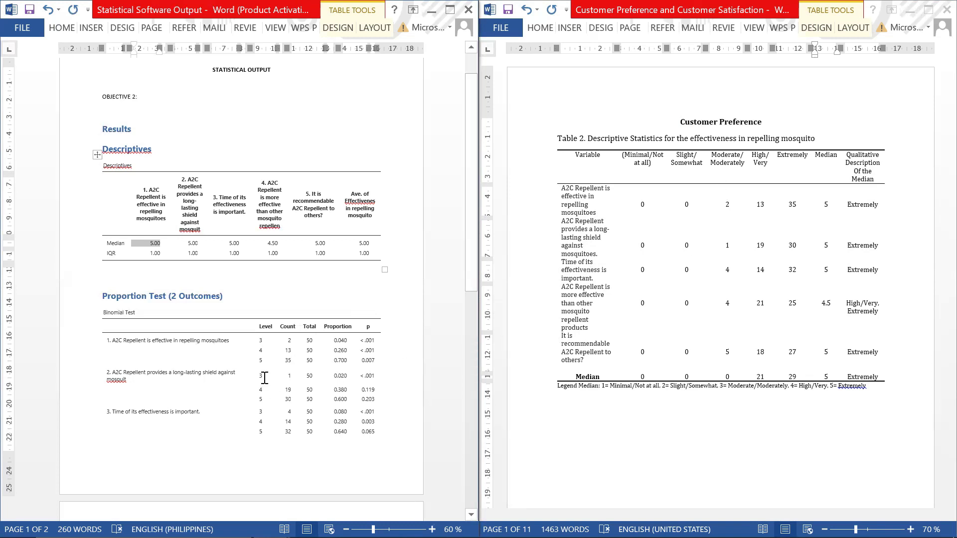
{"action": "left_click", "coordinate": [295, 377]}
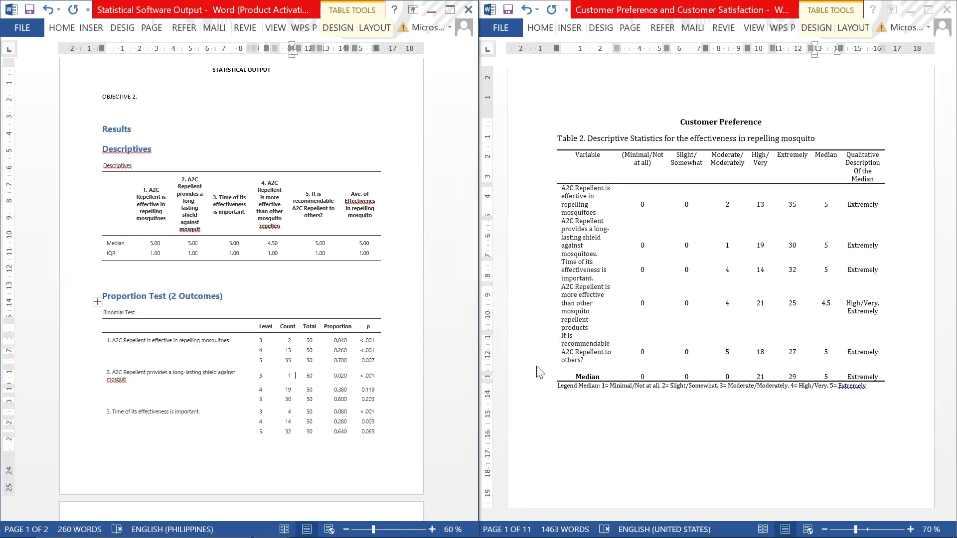
{"action": "scroll", "coordinate": [310, 429], "scroll_direction": "down", "scroll_amount": 5}
{"action": "scroll", "coordinate": [311, 435], "scroll_direction": "down", "scroll_amount": 7}
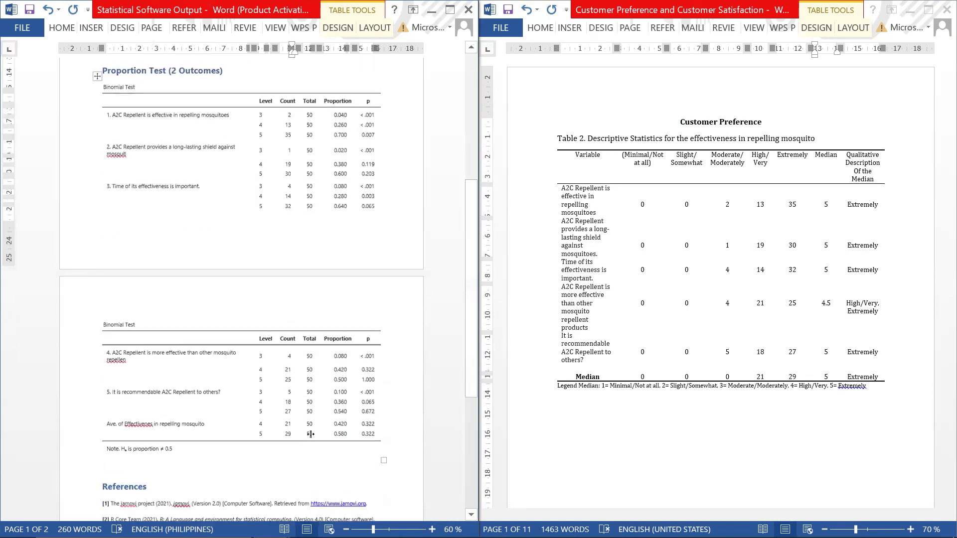
{"action": "scroll", "coordinate": [310, 435], "scroll_direction": "up", "scroll_amount": 7}
{"action": "scroll", "coordinate": [311, 435], "scroll_direction": "down", "scroll_amount": 2}
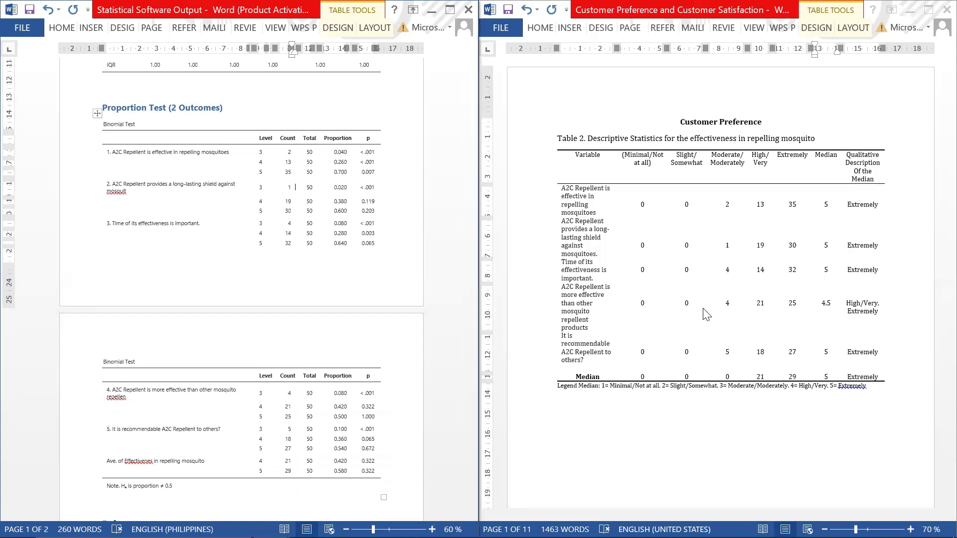
Replace the "Median" label in the last row of Table 2 with "Overall Effectiveness"
{"action": "left_click", "coordinate": [738, 214]}
{"action": "left_click_drag", "start_coordinate": [608, 379], "coordinate": [576, 380]}
{"action": "type", "text": "Over"}
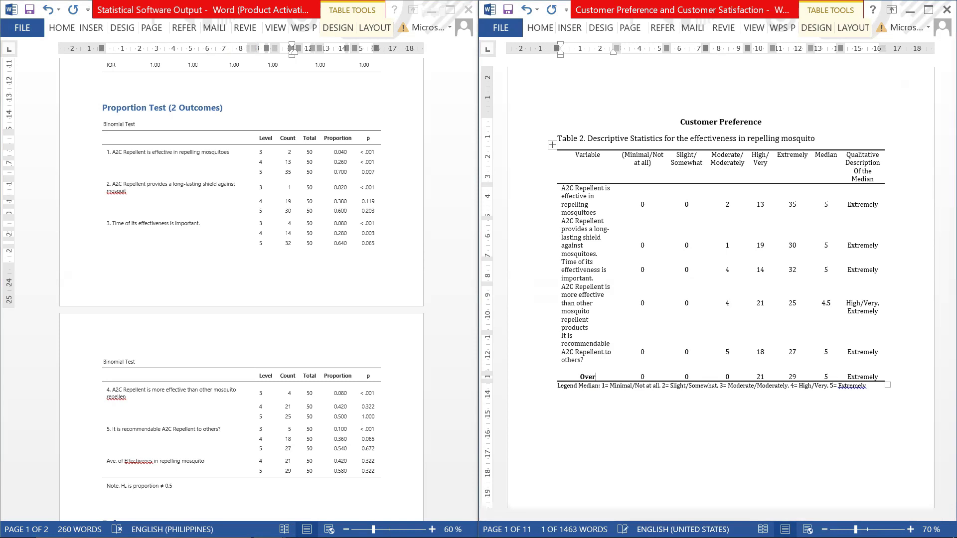
{"action": "type", "text": "all"}
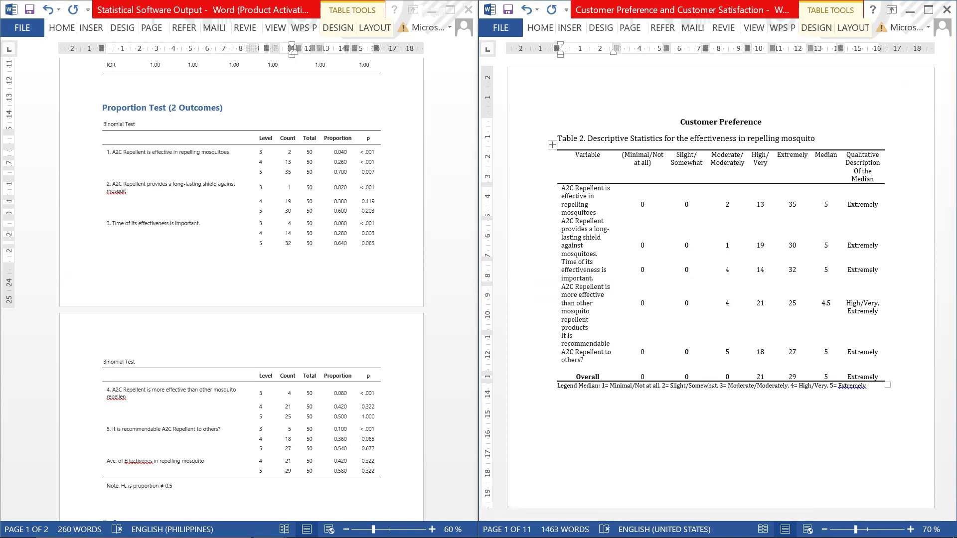
{"action": "type", "text": " Effectiveness"}
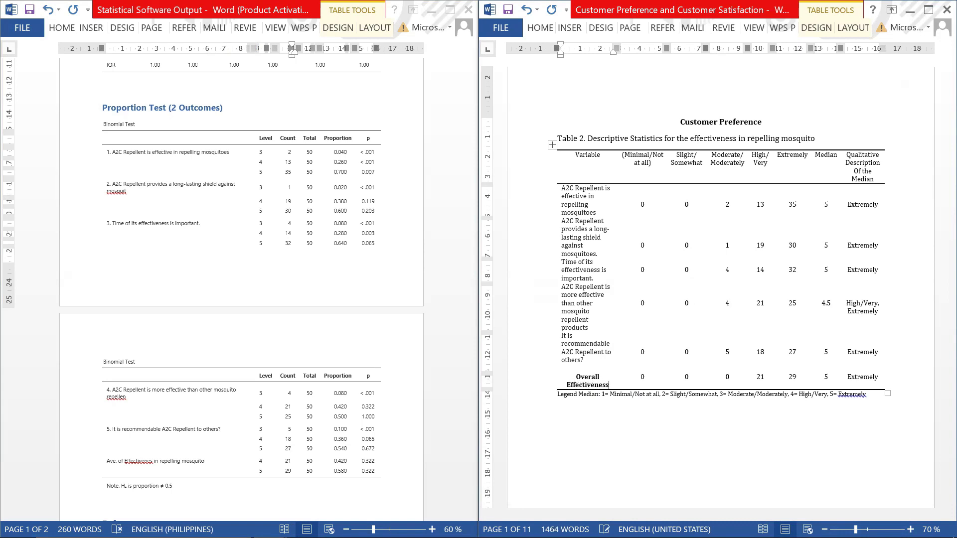
{"action": "left_click", "coordinate": [673, 440]}
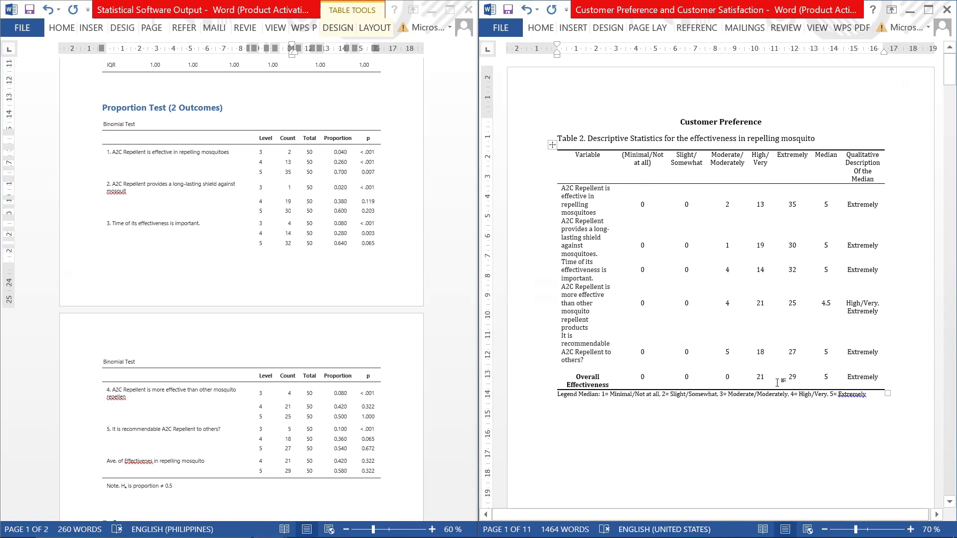
Switch to the Data-Analysis workbook in Excel and examine each respondent's median in the average effectiveness column
{"action": "left_click", "coordinate": [629, 478]}
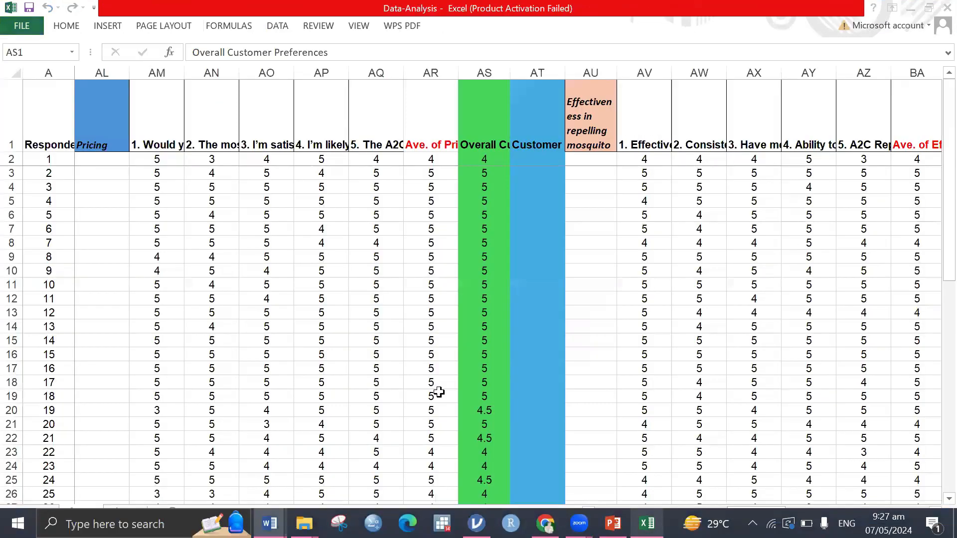
{"action": "left_click_drag", "start_coordinate": [728, 504], "coordinate": [647, 501]}
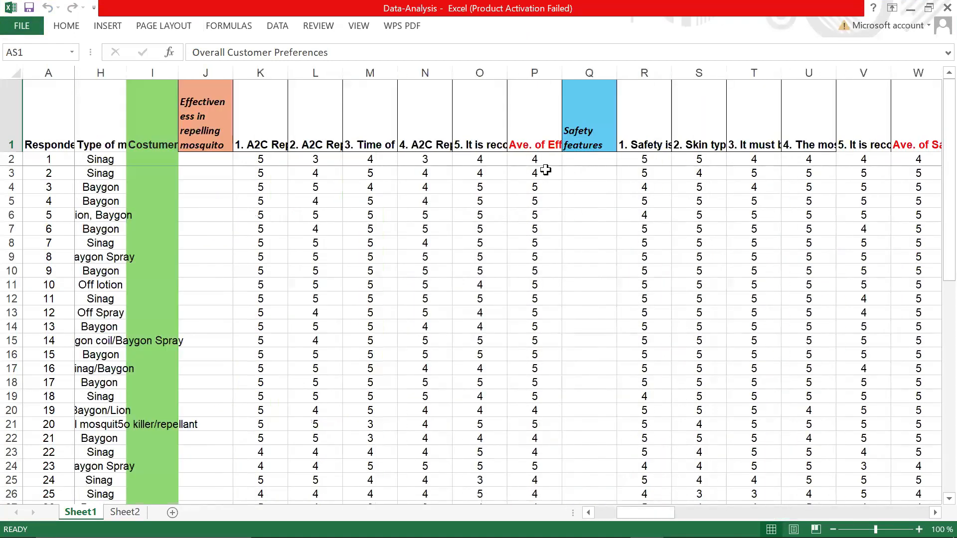
{"action": "left_click", "coordinate": [544, 172]}
{"action": "scroll", "coordinate": [541, 356], "scroll_direction": "down", "scroll_amount": 6}
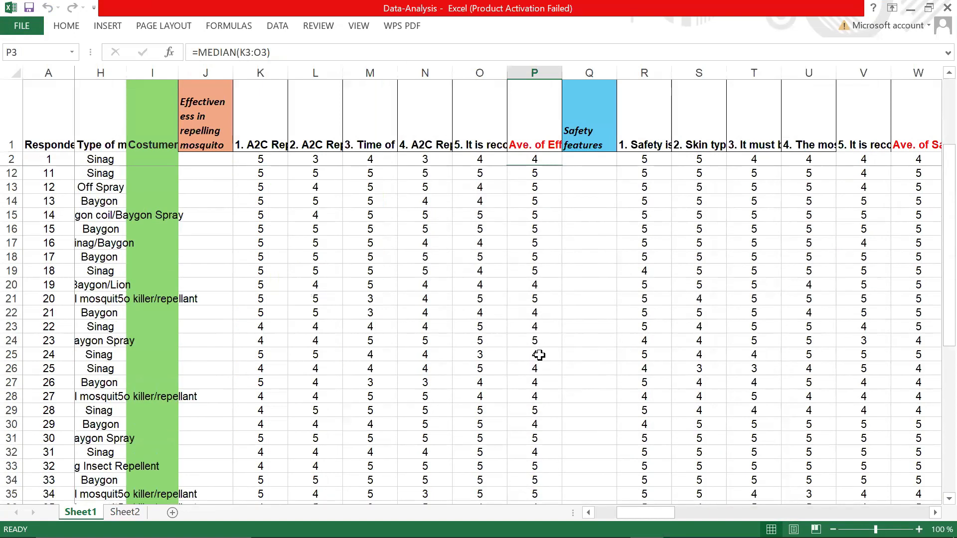
{"action": "scroll", "coordinate": [539, 355], "scroll_direction": "down", "scroll_amount": 5}
{"action": "scroll", "coordinate": [539, 355], "scroll_direction": "up", "scroll_amount": 11}
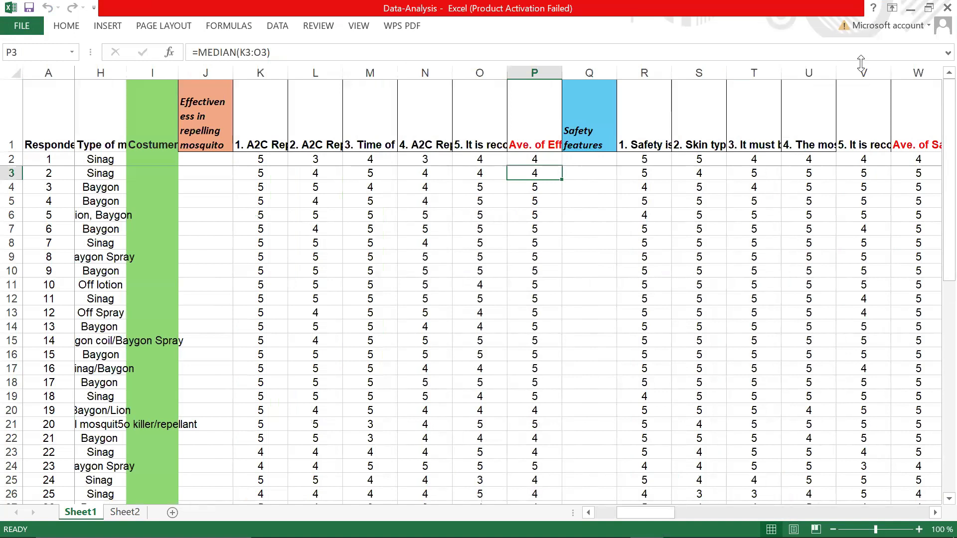
{"action": "left_click", "coordinate": [907, 8]}
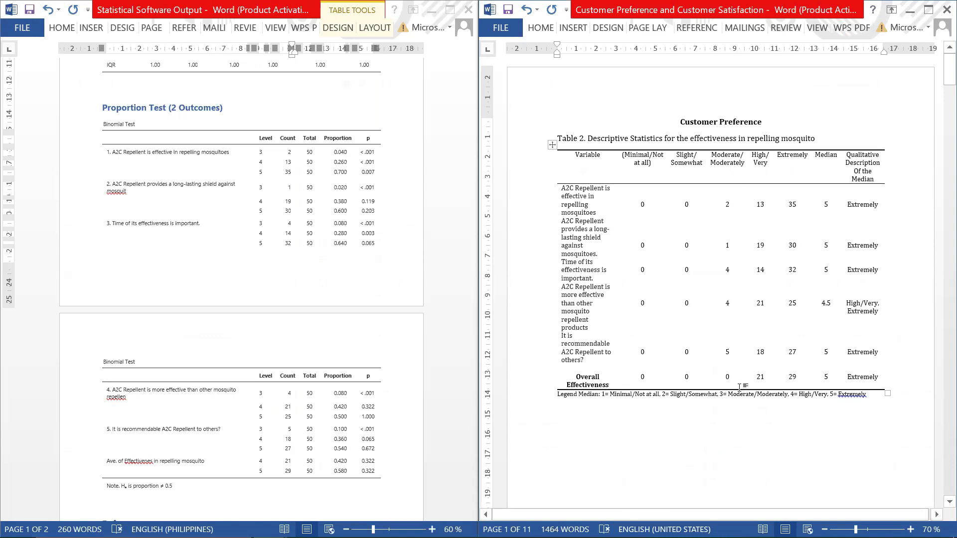
{"action": "left_click", "coordinate": [646, 524]}
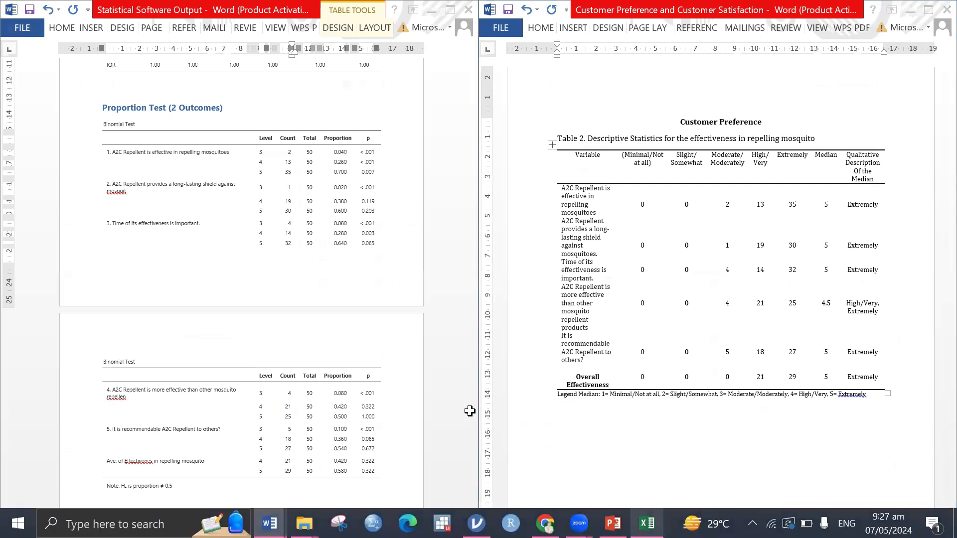
{"action": "scroll", "coordinate": [527, 241], "scroll_direction": "down", "scroll_amount": 3}
{"action": "scroll", "coordinate": [552, 297], "scroll_direction": "down", "scroll_amount": 9}
{"action": "scroll", "coordinate": [552, 297], "scroll_direction": "up", "scroll_amount": 12}
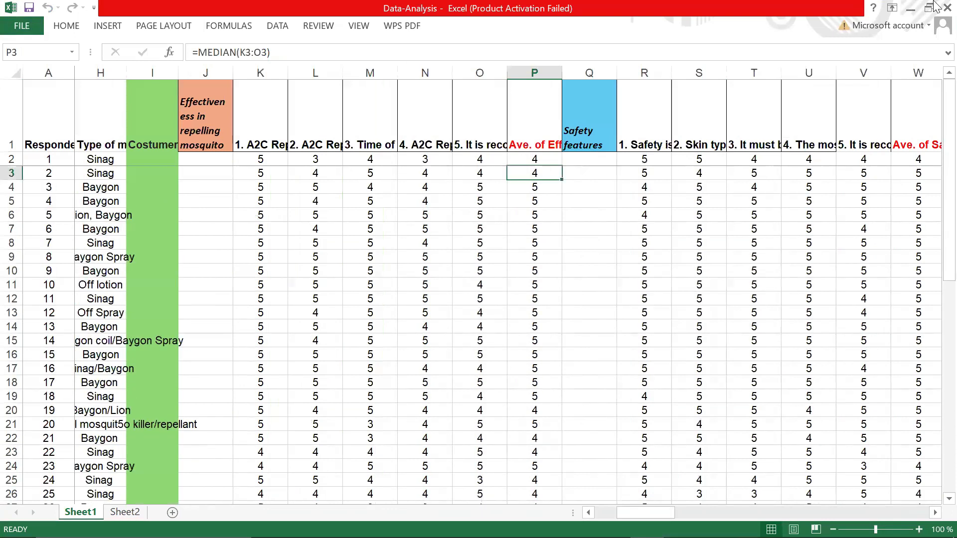
{"action": "left_click", "coordinate": [910, 8]}
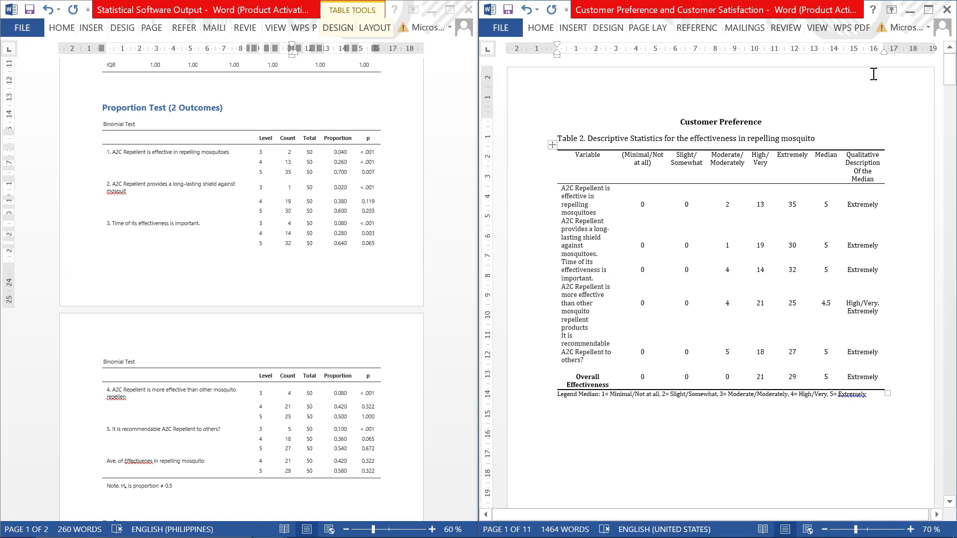
Maximise the Customer Preference document in Word and start a paragraph below Table 2's legend with "Table 1 presents the overall costumer"
{"action": "left_click", "coordinate": [928, 10]}
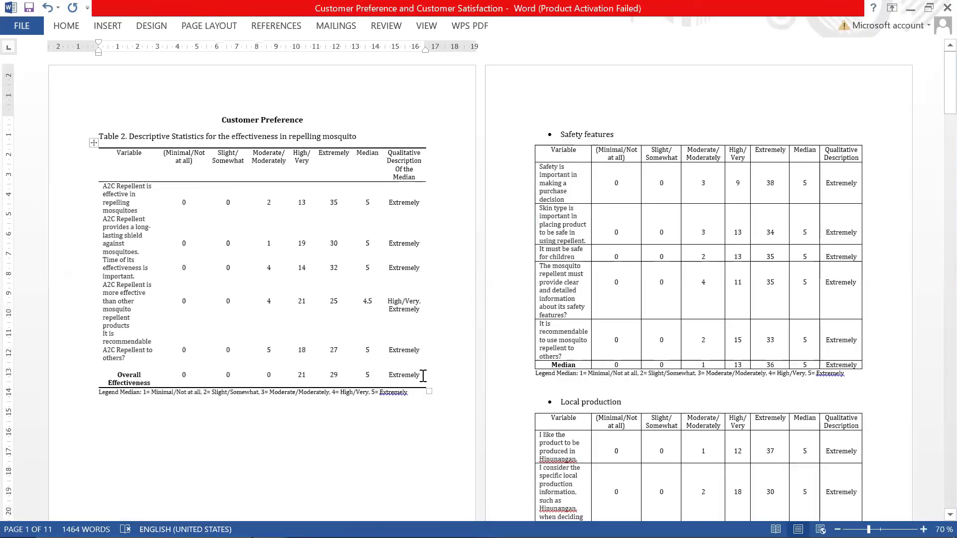
{"action": "scroll", "coordinate": [331, 390], "scroll_direction": "up", "scroll_amount": 1}
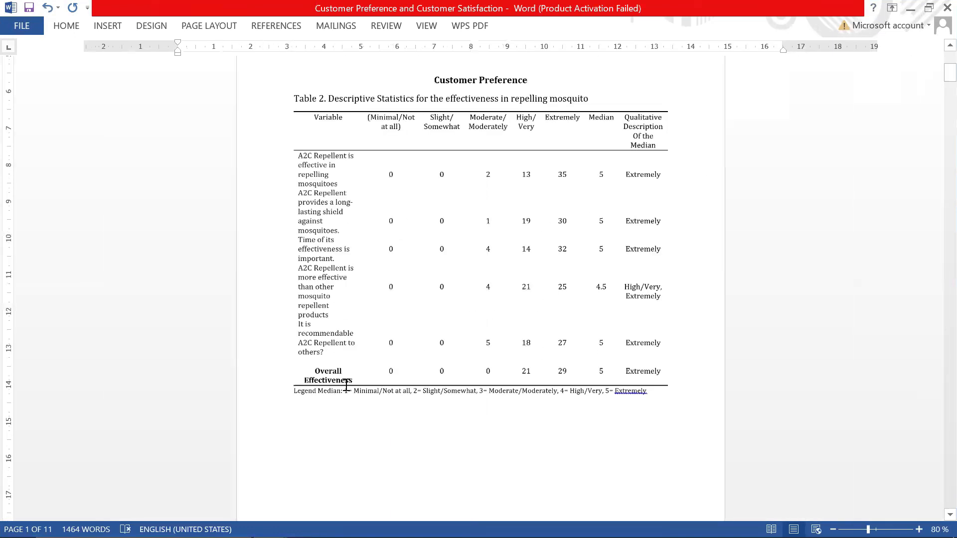
{"action": "scroll", "coordinate": [346, 385], "scroll_direction": "down", "scroll_amount": 1}
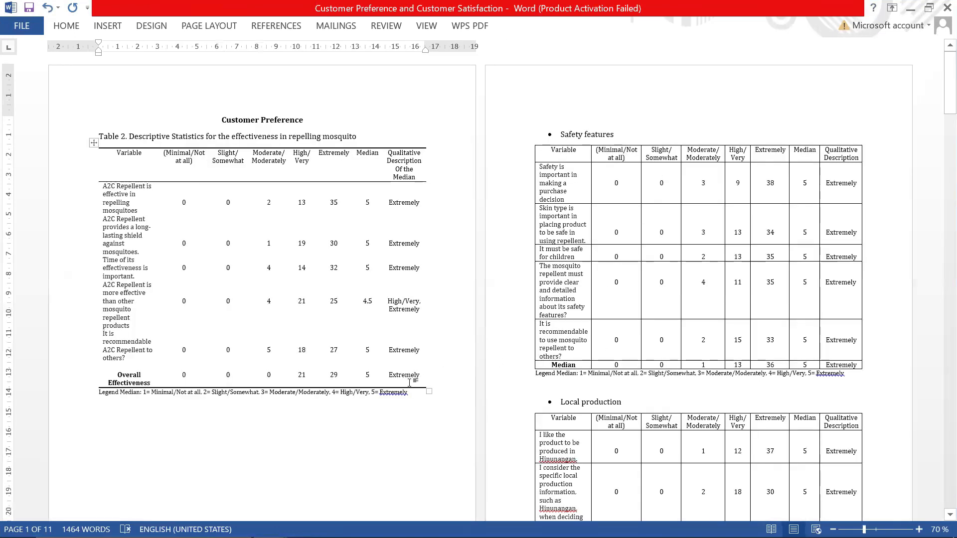
{"action": "scroll", "coordinate": [409, 383], "scroll_direction": "up", "scroll_amount": 2}
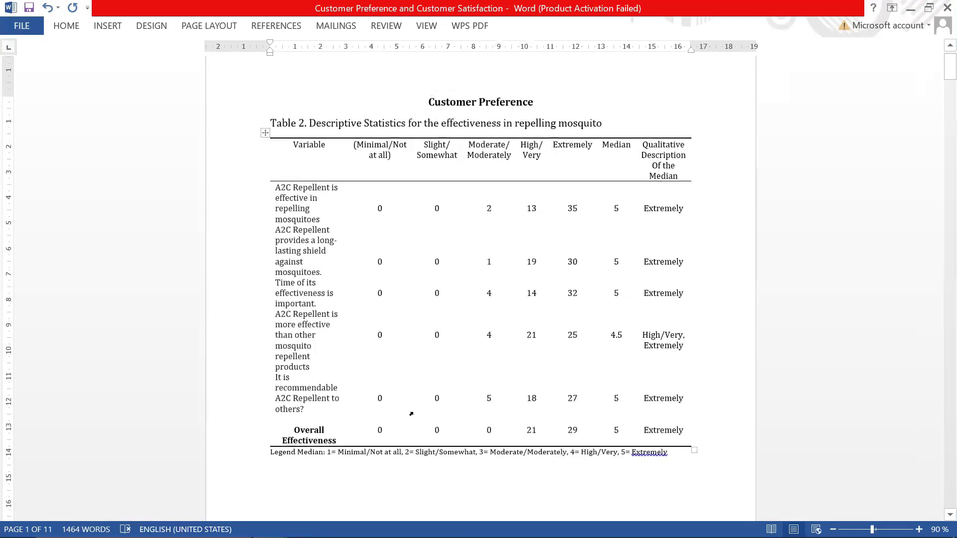
{"action": "scroll", "coordinate": [412, 413], "scroll_direction": "down", "scroll_amount": 1}
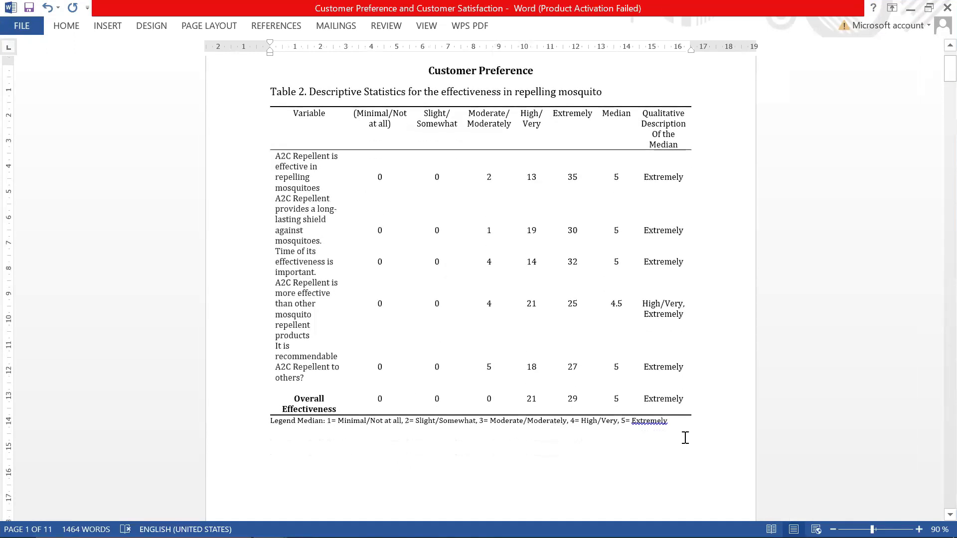
{"action": "scroll", "coordinate": [695, 496], "scroll_direction": "down", "scroll_amount": 1}
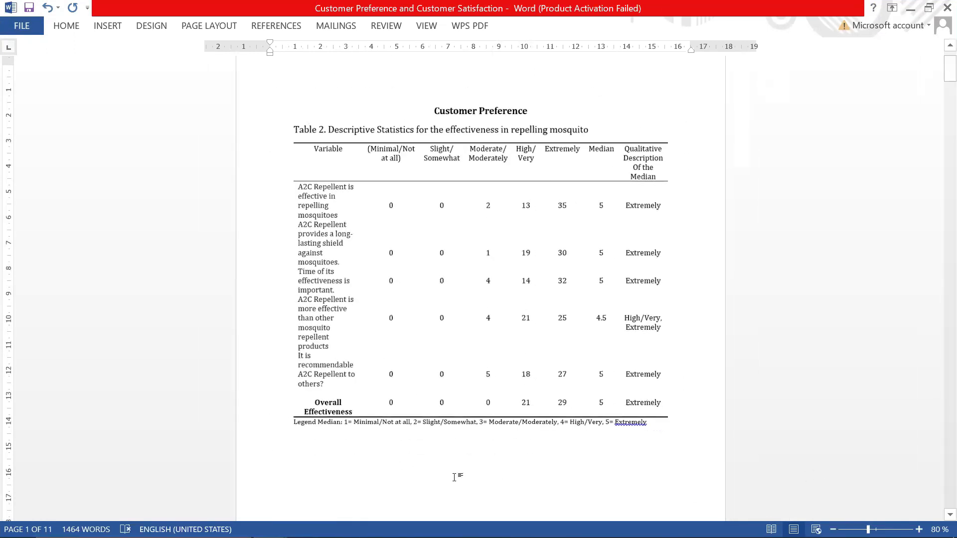
{"action": "type", "text": "A"}
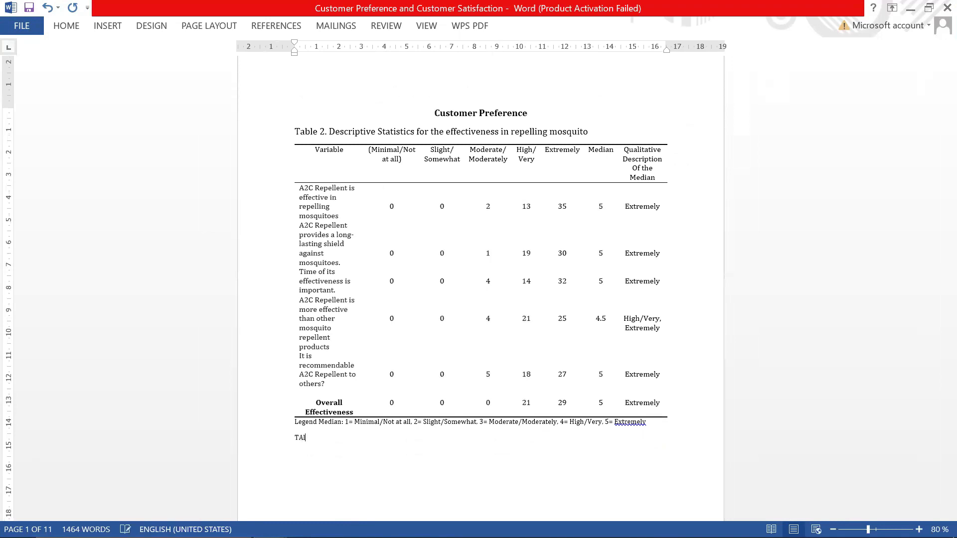
{"action": "type", "text": "ble 1"}
{"action": "type", "text": "  presents the"}
{"action": "type", "text": " d"}
{"action": "type", "text": "vera"}
{"action": "type", "text": "ll costumer"}
Finish the sentence with "preferences in term of effectiveness." and correct the spelling of "costumer" to "customer"
{"action": "type", "text": "pe"}
{"action": "key", "text": "BackSpace"}
{"action": "key", "text": "BackSpace"}
{"action": "type", "text": "r"}
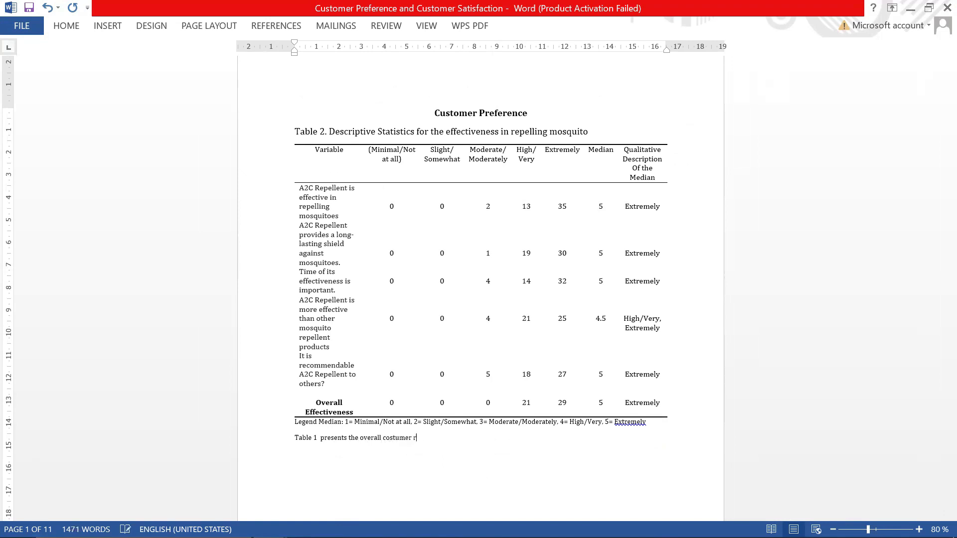
{"action": "type", "text": " prese"}
{"action": "type", "text": "nces i"}
{"action": "key", "text": "BackSpace"}
{"action": "key", "text": "BackSpace"}
{"action": "type", "text": "eceveness."}
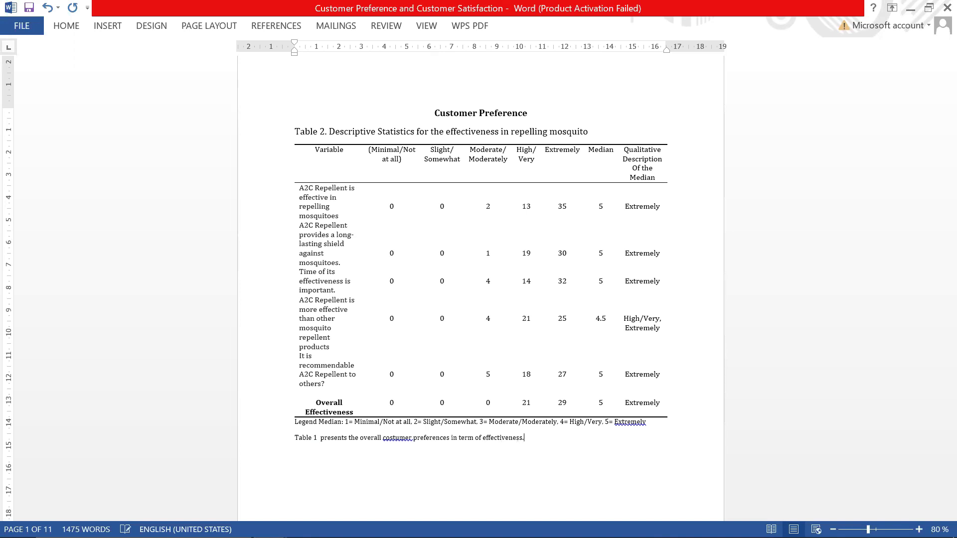
{"action": "right_click", "coordinate": [399, 438]}
{"action": "left_click", "coordinate": [430, 457]}
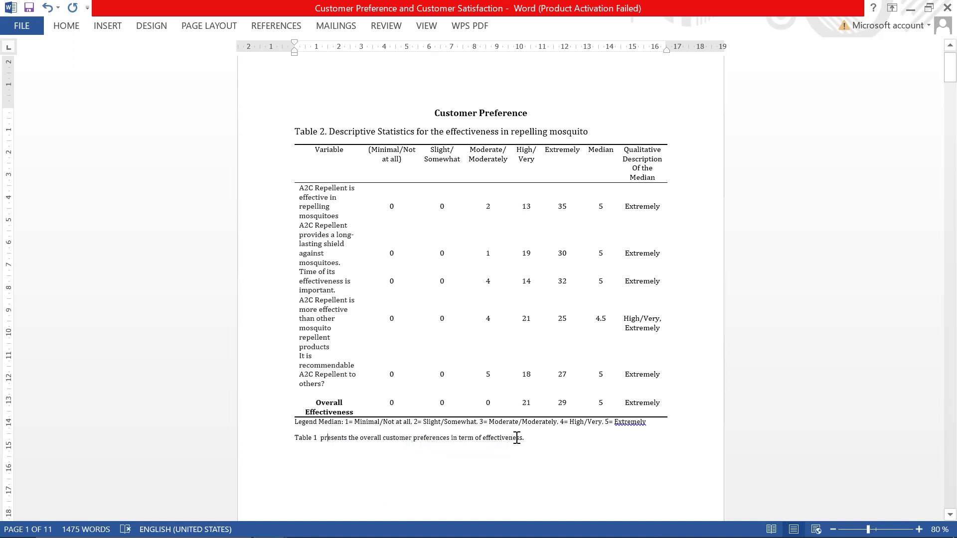
Add blank lines and a page break after the new sentence to put the "Safety features" section on its own page
{"action": "left_click", "coordinate": [539, 443]}
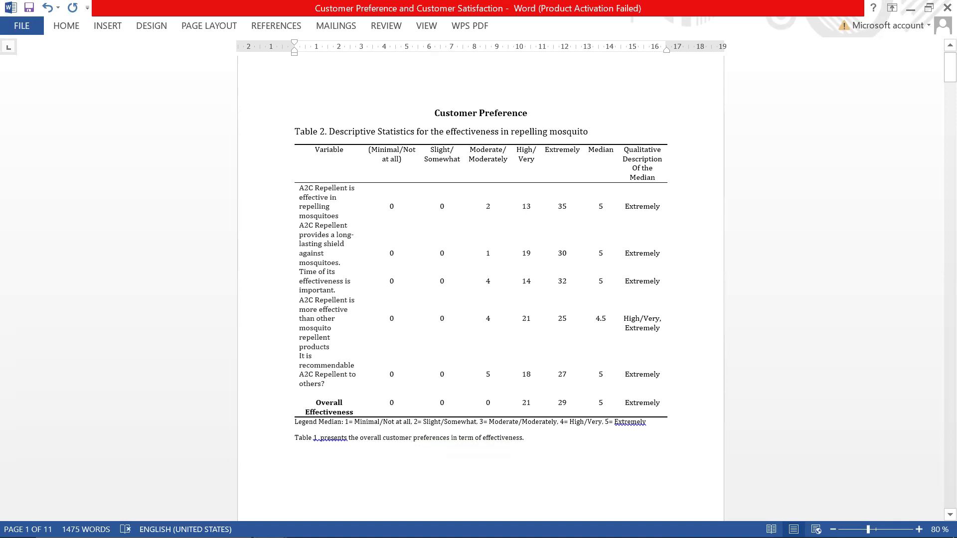
{"action": "key", "text": "Return"}
{"action": "key", "text": "Return"}
{"action": "key", "text": "Return"}
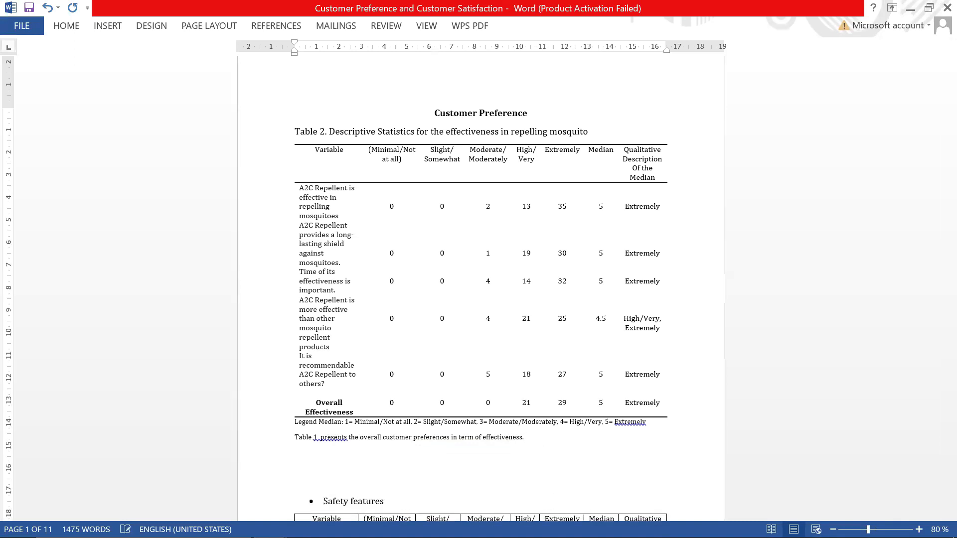
{"action": "key", "text": "ctrl+Return"}
{"action": "scroll", "coordinate": [539, 439], "scroll_direction": "down", "scroll_amount": 4}
{"action": "scroll", "coordinate": [376, 350], "scroll_direction": "up", "scroll_amount": 2}
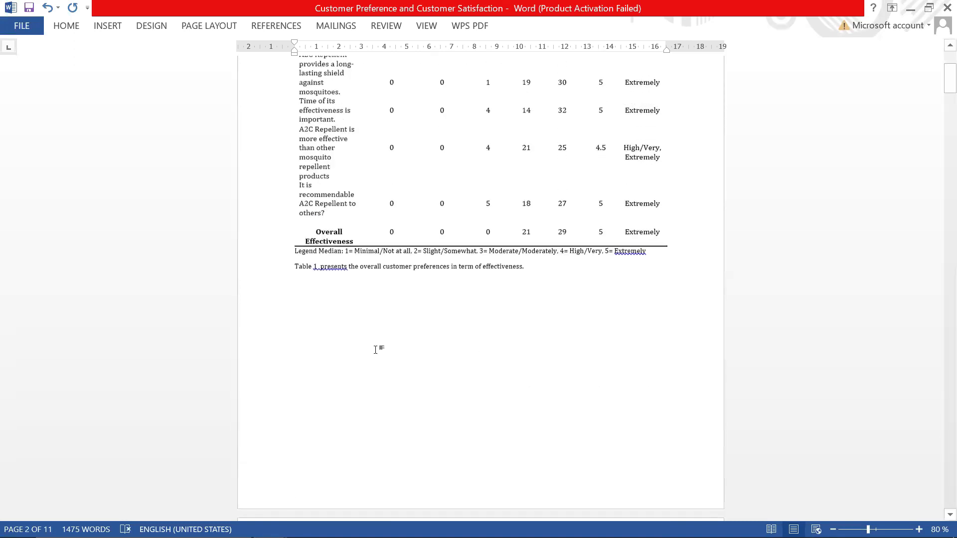
Correct the double space between "Table 1" and "presents" with the suggested grammar fix
{"action": "scroll", "coordinate": [375, 350], "scroll_direction": "up", "scroll_amount": 2}
{"action": "right_click", "coordinate": [325, 333]}
{"action": "left_click", "coordinate": [355, 346]}
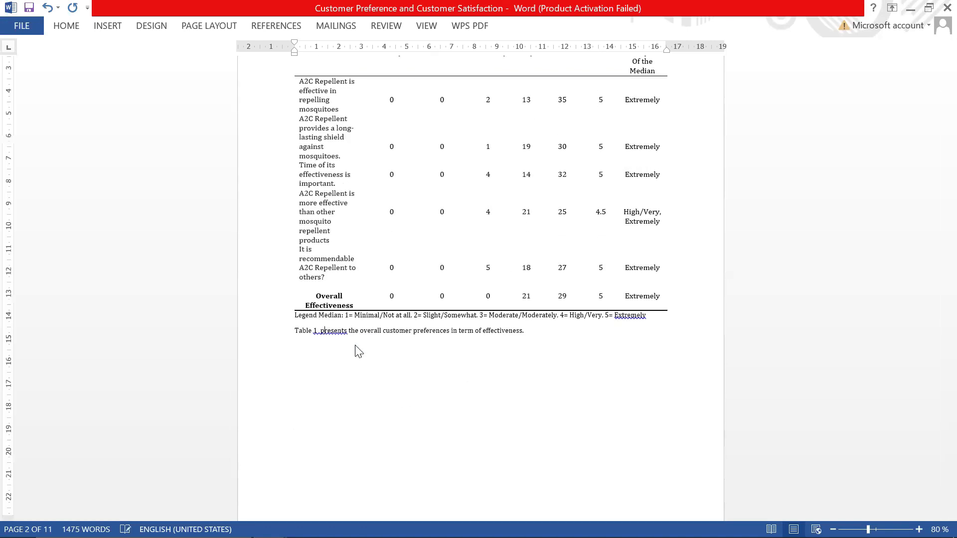
Continue the paragraph with "On the average, base on the data gathered" and correct "base" to "based"
{"action": "scroll", "coordinate": [558, 338], "scroll_direction": "up", "scroll_amount": 2}
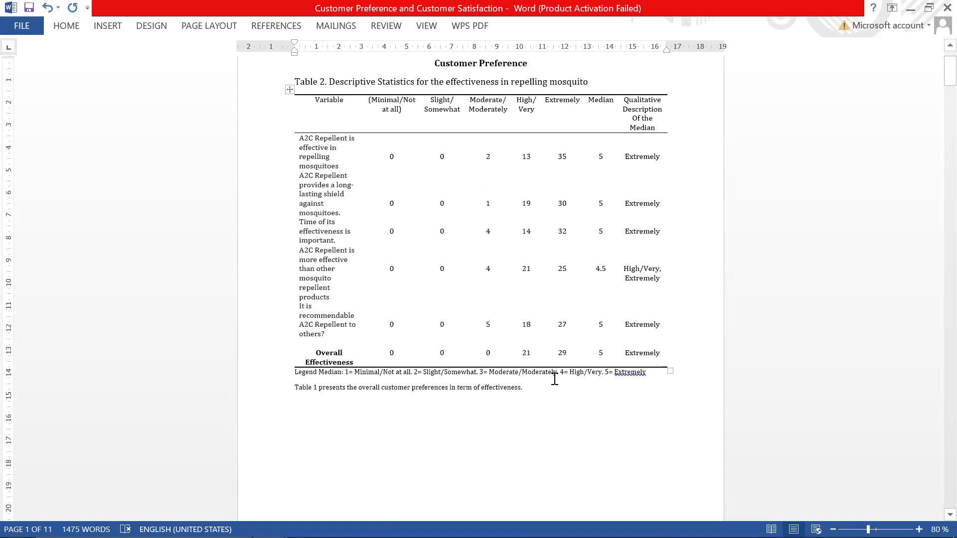
{"action": "left_click", "coordinate": [547, 393]}
{"action": "type", "text": "On the avera"}
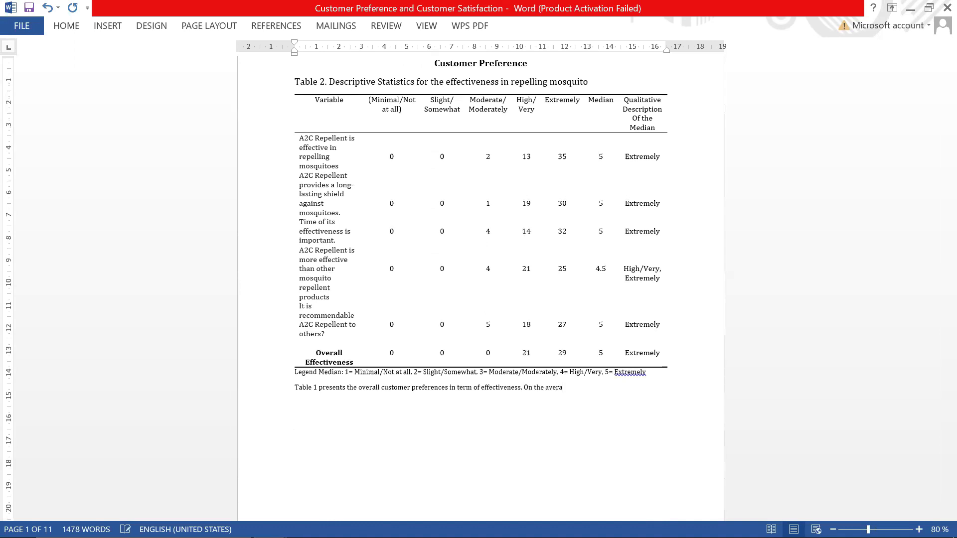
{"action": "type", "text": "ge, base on the data gathered"}
{"action": "right_click", "coordinate": [580, 390]}
{"action": "left_click", "coordinate": [659, 396]}
{"action": "left_click", "coordinate": [664, 394]}
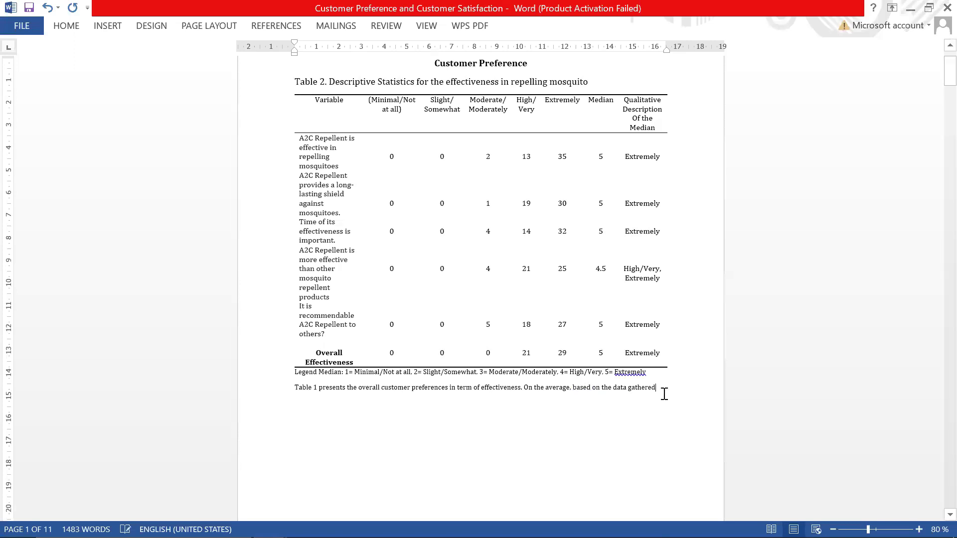
Complete the second sentence of the paragraph with "repondents extremely preferred the AC2 repellant."
{"action": "type", "text": "r"}
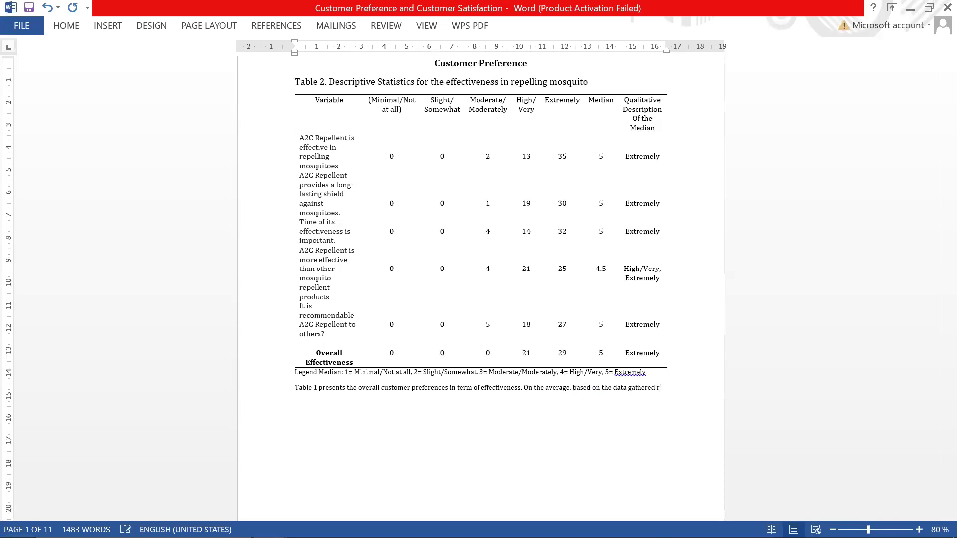
{"action": "type", "text": "eponsents a"}
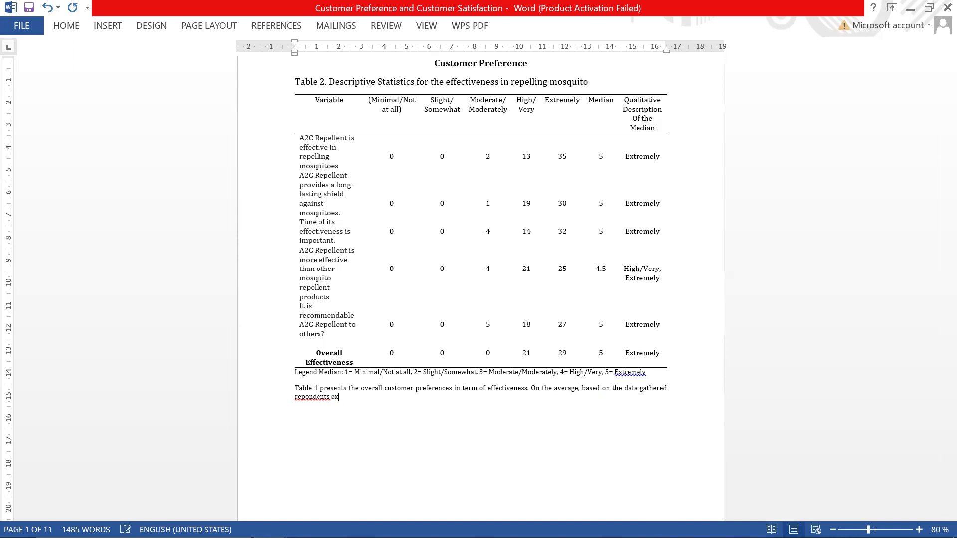
{"action": "type", "text": "xtremely prefere"}
{"action": "key", "text": "BackSpace"}
{"action": "type", "text": "r"}
{"action": "type", "text": "ed the AC"}
{"action": "type", "text": "@"}
{"action": "type", "text": " repellant."}
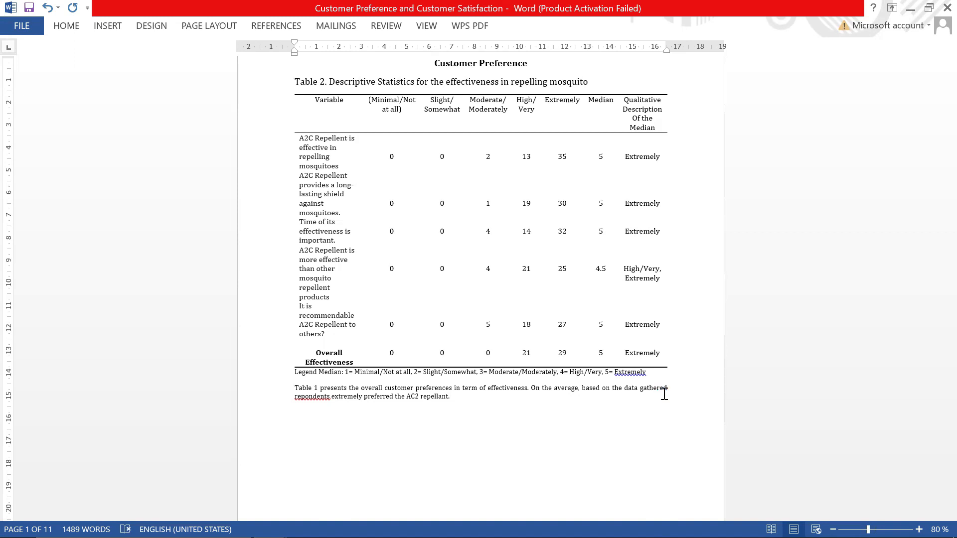
Replace the period after "repellant" with "(M=5)" and select the median and qualitative description cells in the Overall Effectiveness row
{"action": "key", "text": "BackSpace"}
{"action": "type", "text": ". ("}
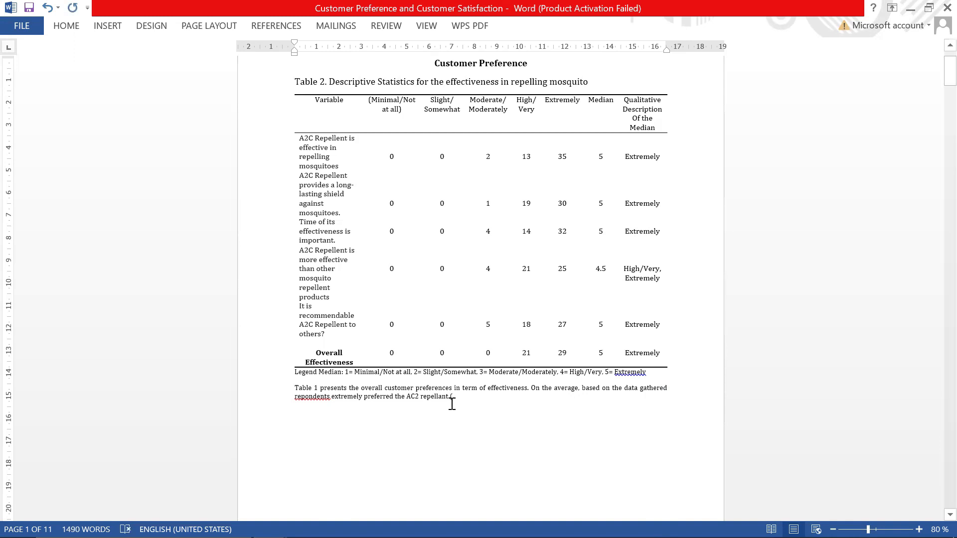
{"action": "type", "text": "M=5"}
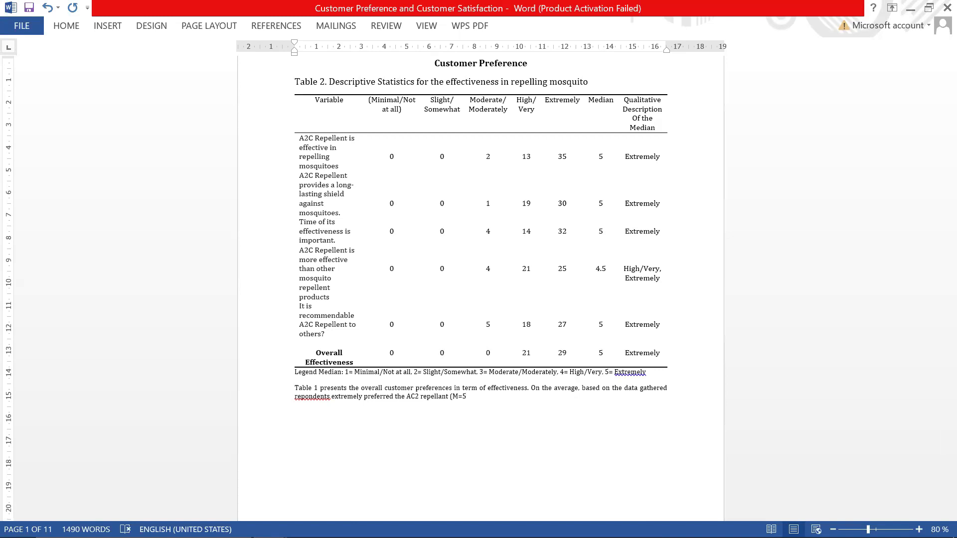
{"action": "key", "text": "BackSpace"}
{"action": "type", "text": ")"}
{"action": "left_click_drag", "start_coordinate": [595, 356], "coordinate": [646, 358]}
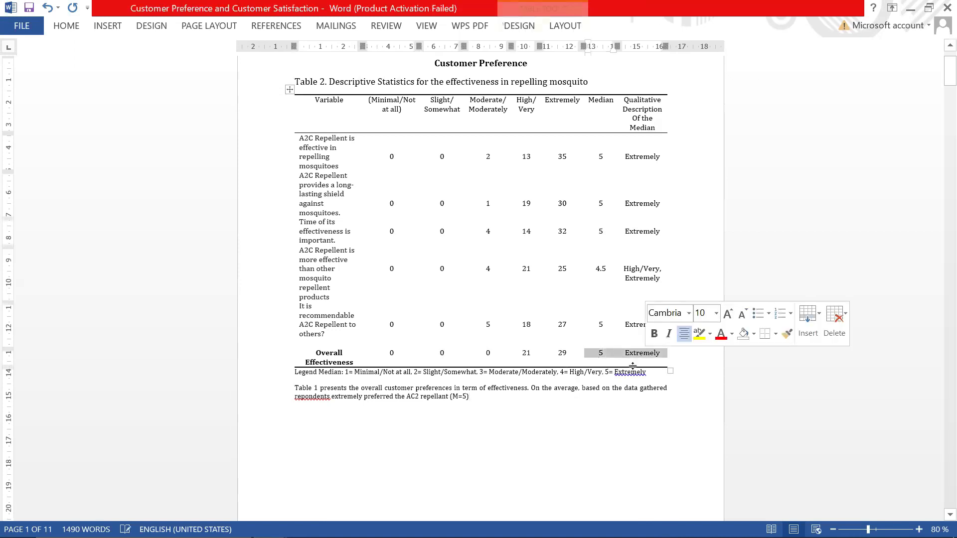
End the sentence after "(M=5)" with a period and correct "repondents" to "respondents" with the suggested spelling
{"action": "left_click", "coordinate": [525, 403]}
{"action": "type", "text": "."}
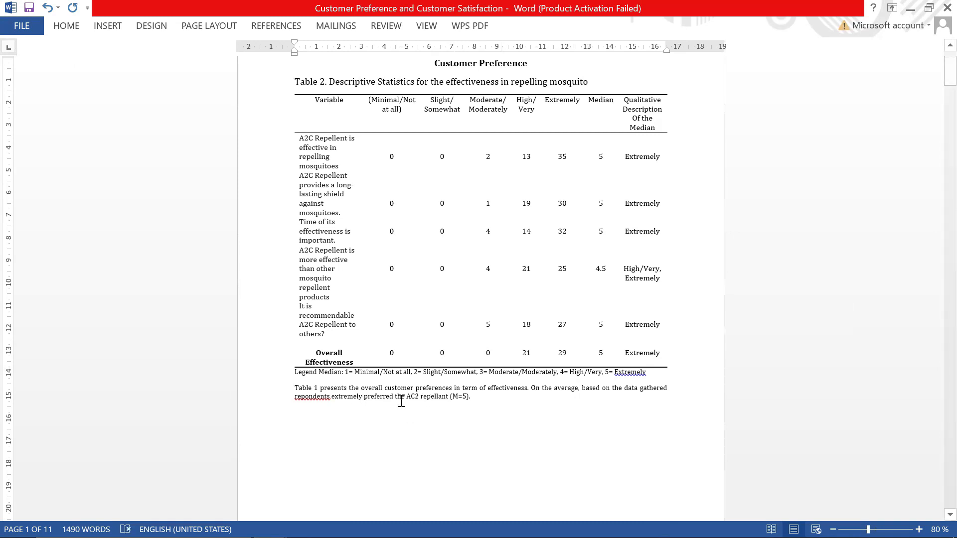
{"action": "right_click", "coordinate": [313, 397]}
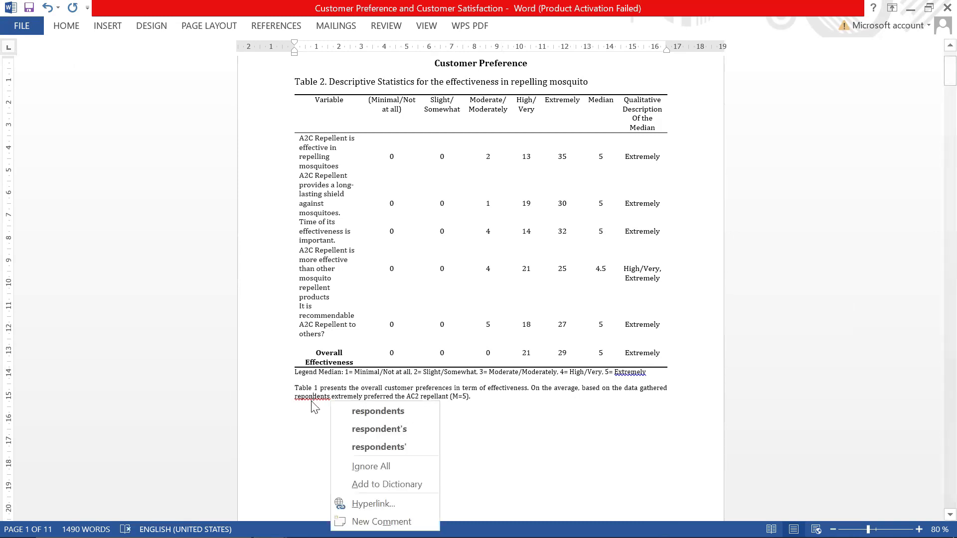
{"action": "left_click", "coordinate": [349, 418]}
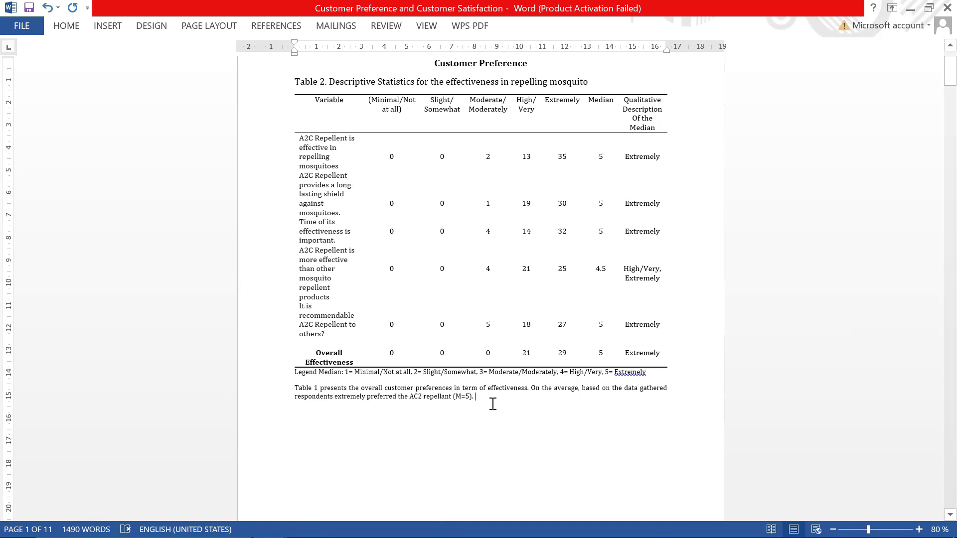
Begin the third sentence of the paragraph with "Specifically, respondents extremely preferred the AC2 repellant"
{"action": "type", "text": "S"}
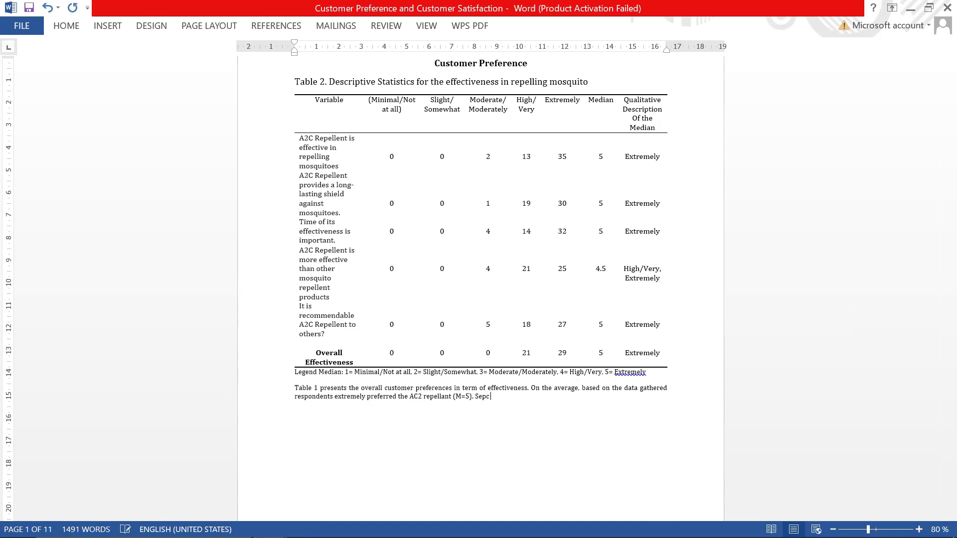
{"action": "key", "text": "BackSpace"}
{"action": "type", "text": "pe"}
{"action": "type", "text": "cifically"}
{"action": "type", "text": ", resp"}
{"action": "type", "text": "o"}
{"action": "key", "text": "BackSpace"}
{"action": "type", "text": "spondents extremely prefe"}
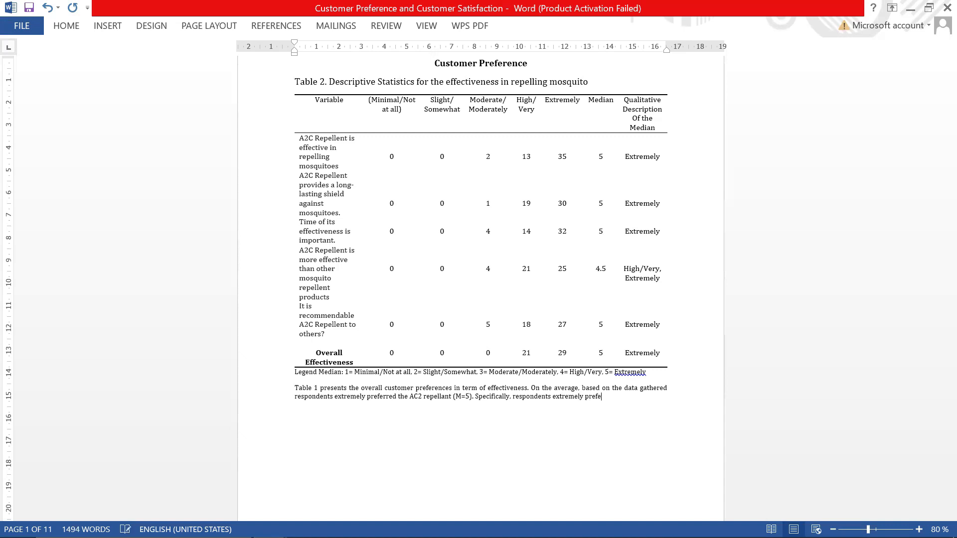
{"action": "type", "text": "rred the AC2 repellant"}
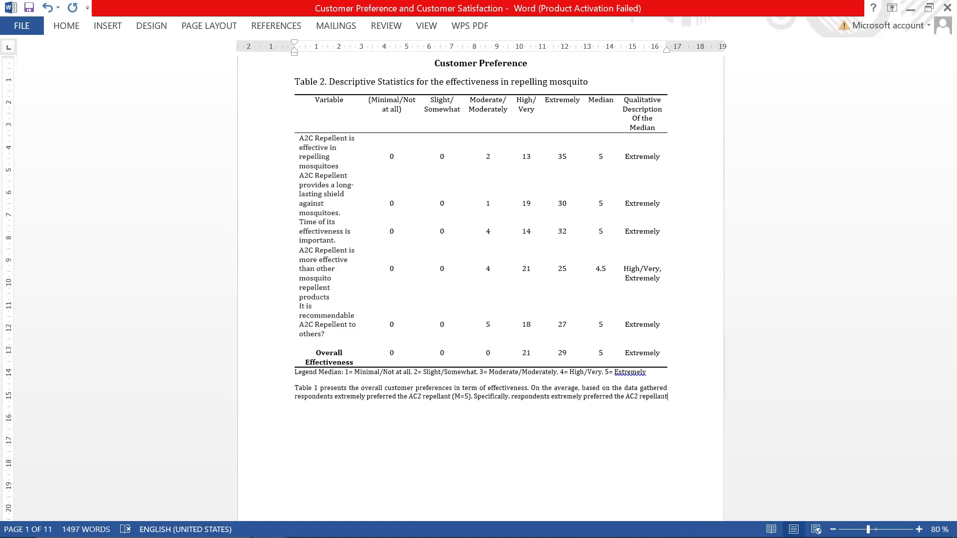
Complete the sentence with "because they found out that it is effective in repelling mosquitoes (M=5)", checking the matching table row
{"action": "type", "text": " bec"}
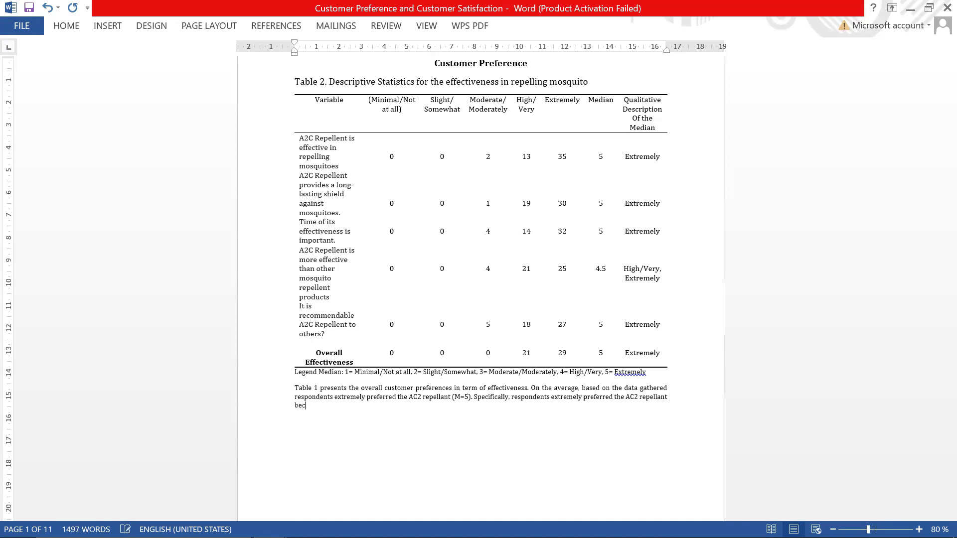
{"action": "type", "text": "ause "}
{"action": "type", "text": "they found o"}
{"action": "type", "text": "ur"}
{"action": "type", "text": " that"}
{"action": "type", "text": " it is effe"}
{"action": "type", "text": "ctive in"}
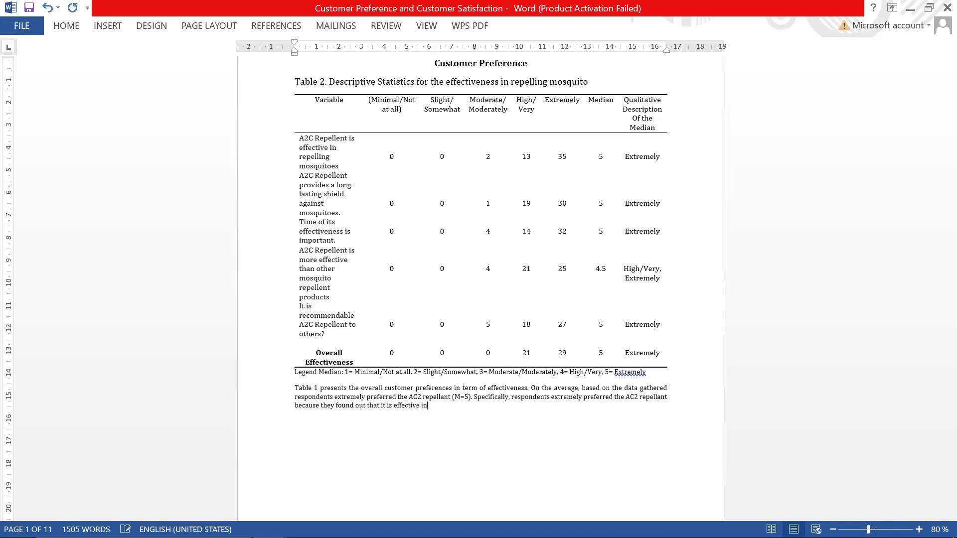
{"action": "type", "text": " repelling mosquitoes (M=5"}
{"action": "left_click", "coordinate": [319, 166]}
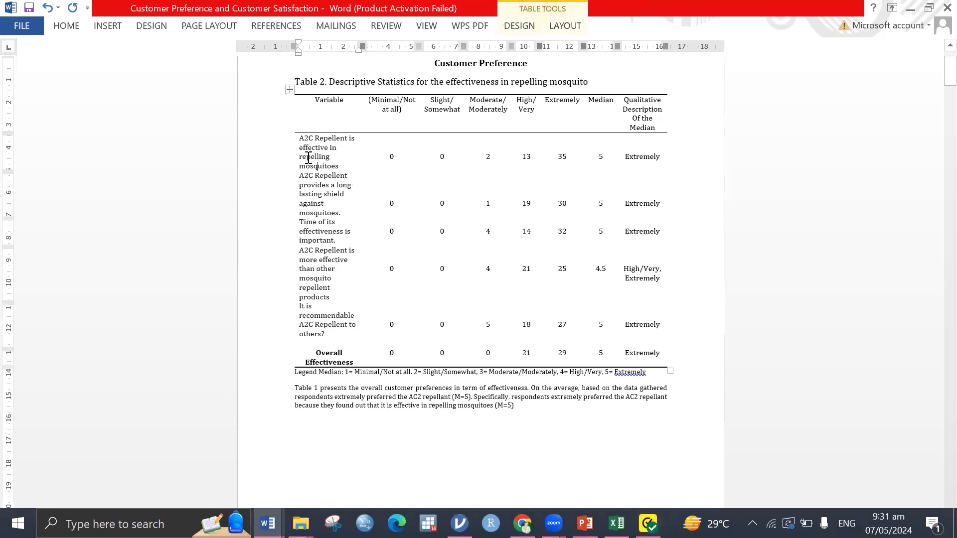
Close the sentence with a period and begin a new one with "Respondents extremely preferred the AC2 repellant"
{"action": "left_click", "coordinate": [525, 411]}
{"action": "type", "text": ". Respondents"}
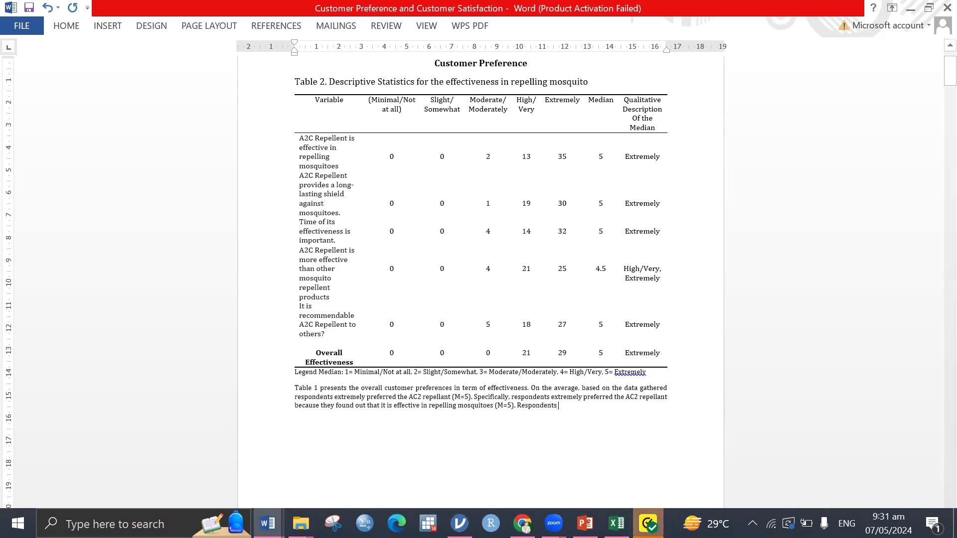
{"action": "left_click", "coordinate": [763, 88]}
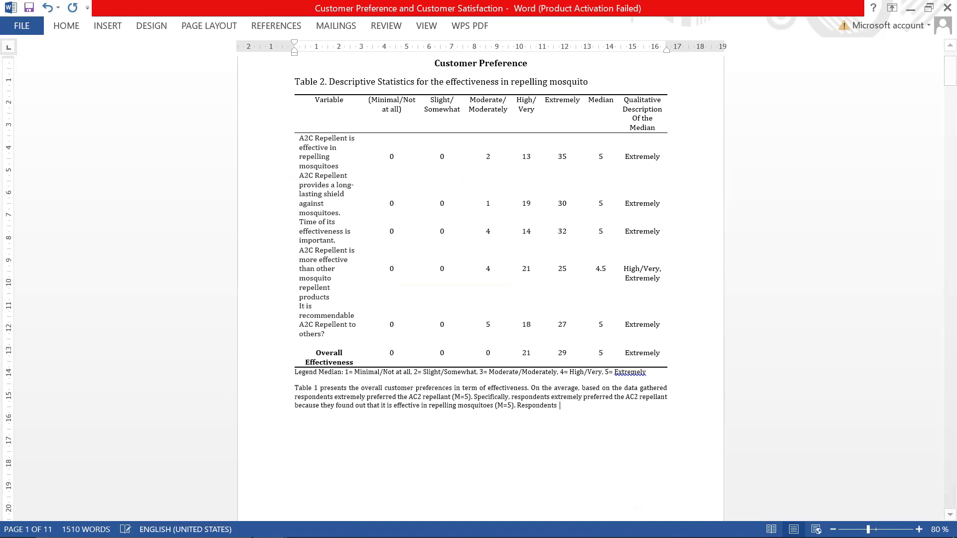
{"action": "type", "text": "extre"}
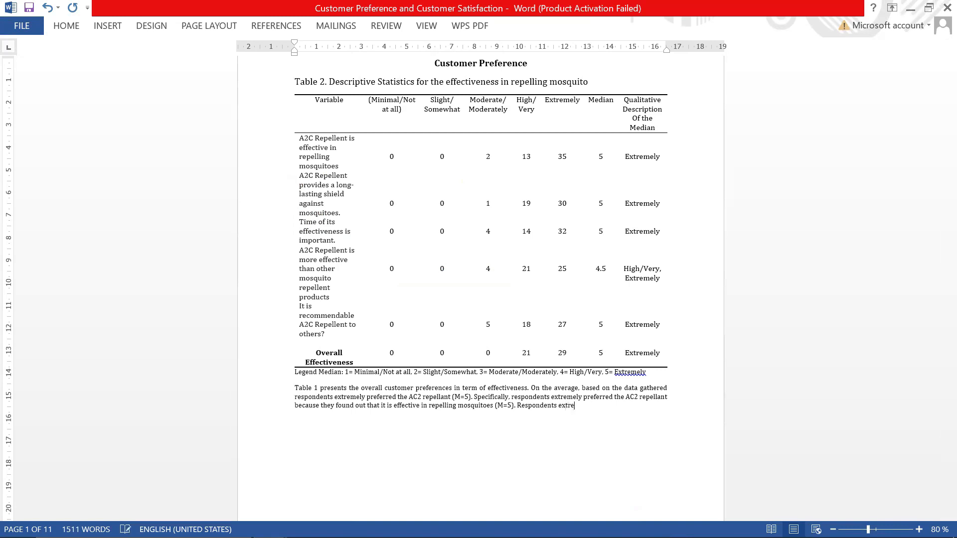
{"action": "type", "text": "mely pr"}
{"action": "type", "text": "effered"}
{"action": "key", "text": "BackSpace"}
{"action": "key", "text": "BackSpace"}
{"action": "key", "text": "BackSpace"}
{"action": "type", "text": "red the "}
{"action": "type", "text": "AC"}
{"action": "type", "text": "2 re"}
{"action": "type", "text": "pellant"}
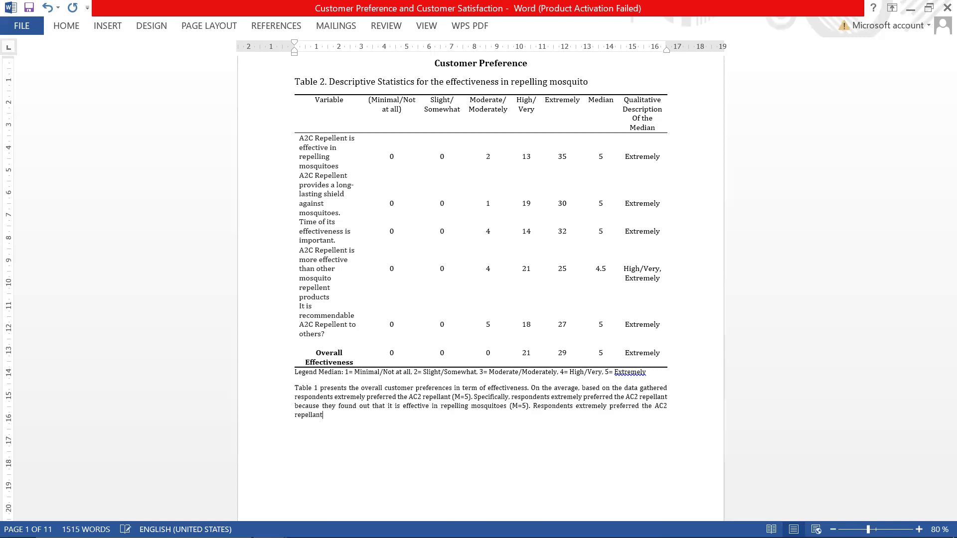
Continue the sentence with "because it provides a long-lasting shield against mosquitoes (M=5)" and check the row about time of effectiveness
{"action": "type", "text": " because it provides a long-lasting shi"}
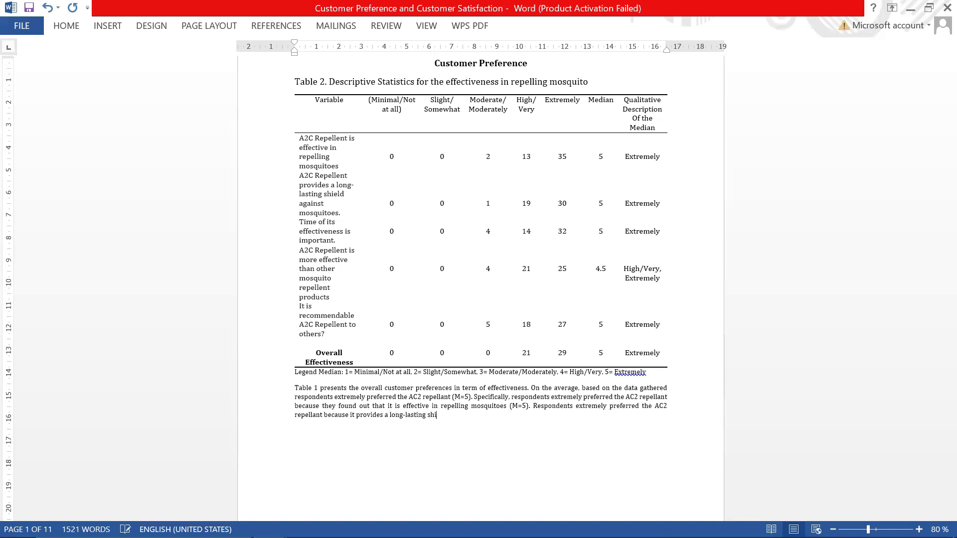
{"action": "type", "text": "eld against mosquitoes (M=5),"}
{"action": "left_click", "coordinate": [333, 241]}
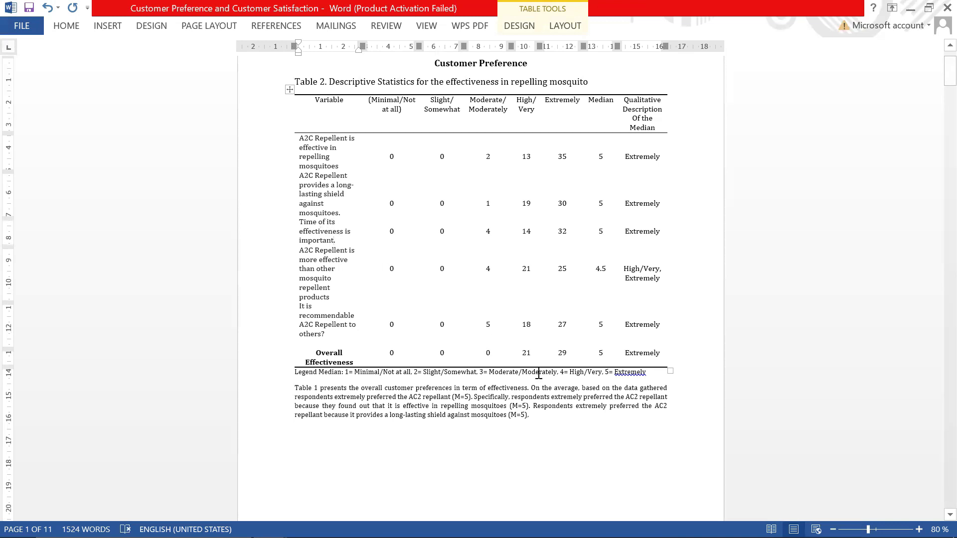
Extend the sentence after "mosquitoes (M=5)" with ", the time of its effectiveness is important (M=5)."
{"action": "left_click", "coordinate": [562, 422]}
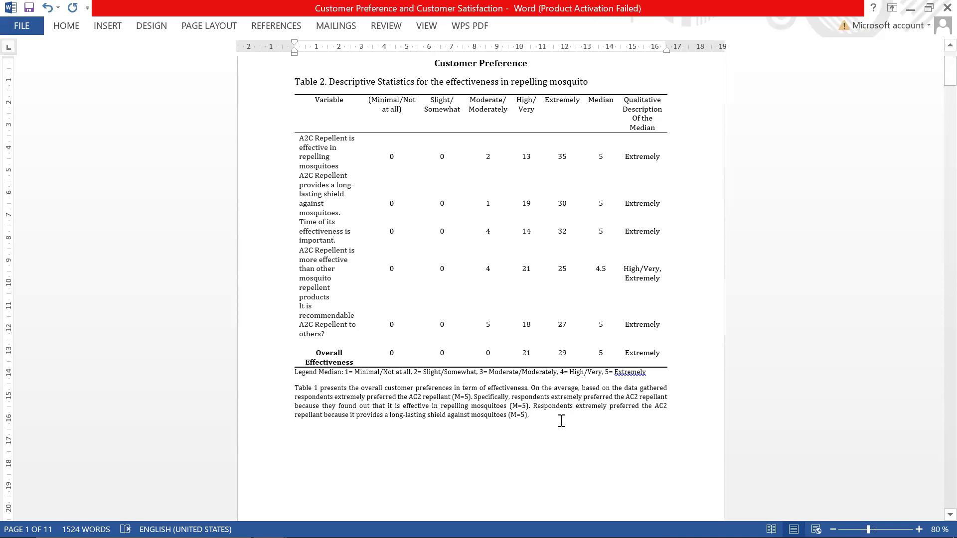
{"action": "type", "text": "the"}
{"action": "key", "text": "BackSpace"}
{"action": "key", "text": "BackSpace"}
{"action": "key", "text": "BackSpace"}
{"action": "key", "text": "BackSpace"}
{"action": "type", "text": ", the t"}
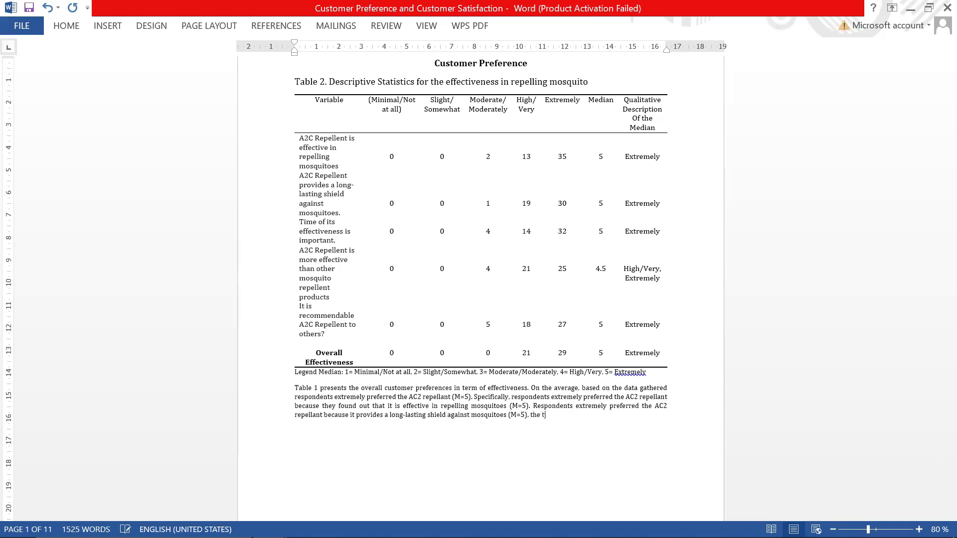
{"action": "type", "text": "ime of its effec"}
{"action": "type", "text": "tiveness i"}
{"action": "type", "text": "s important"}
{"action": "type", "text": " (M"}
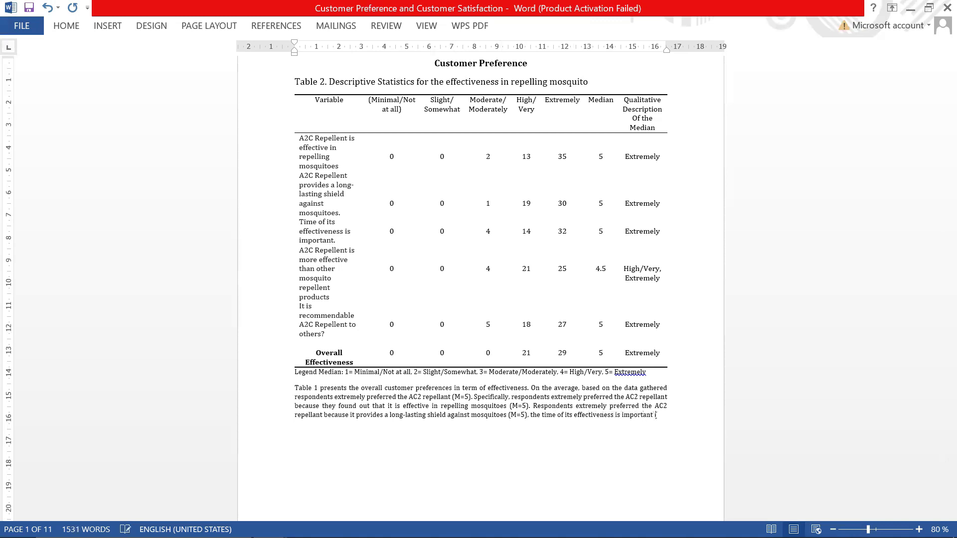
{"action": "type", "text": "=5)."}
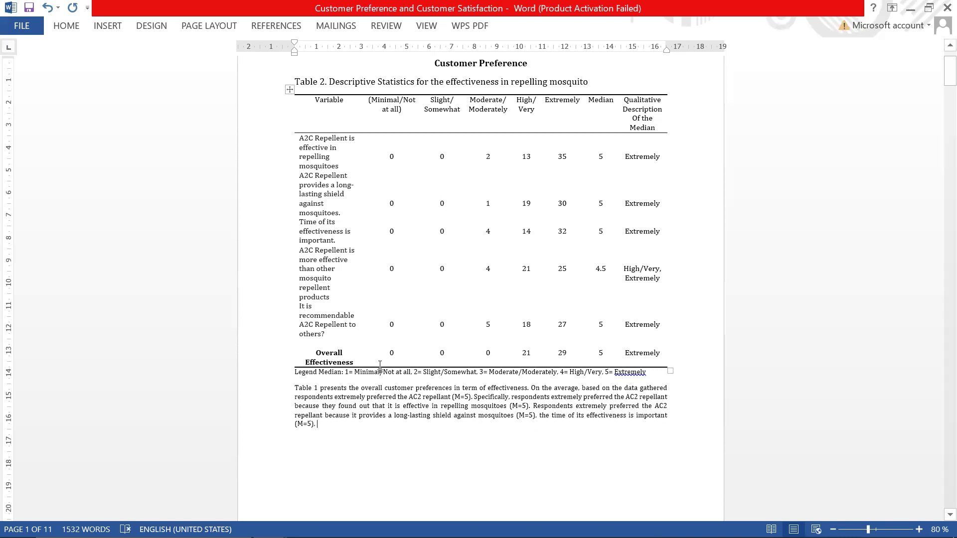
Replace the period ending the paragraph with ", and" to continue the list of reasons
{"action": "left_click", "coordinate": [337, 332]}
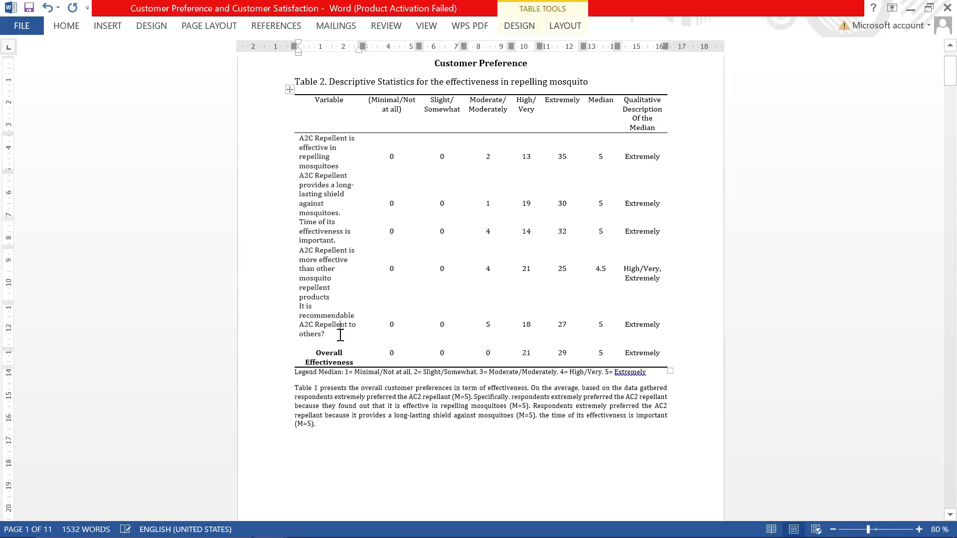
{"action": "key", "text": "BackSpace"}
{"action": "key", "text": "BackSpace"}
{"action": "key", "text": "ctrl+z"}
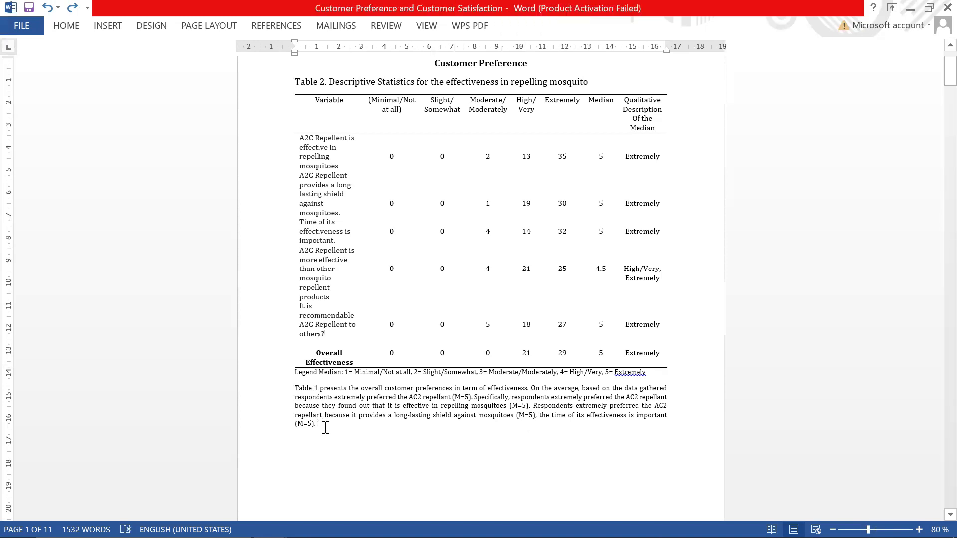
{"action": "key", "text": "BackSpace"}
{"action": "key", "text": "BackSpace"}
{"action": "type", "text": "("}
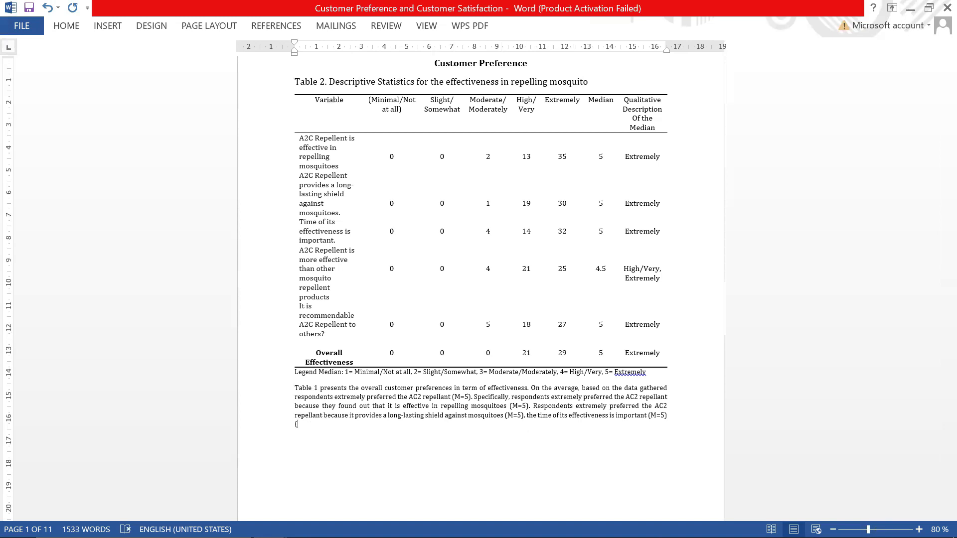
{"action": "key", "text": "BackSpace"}
{"action": "type", "text": ", and "}
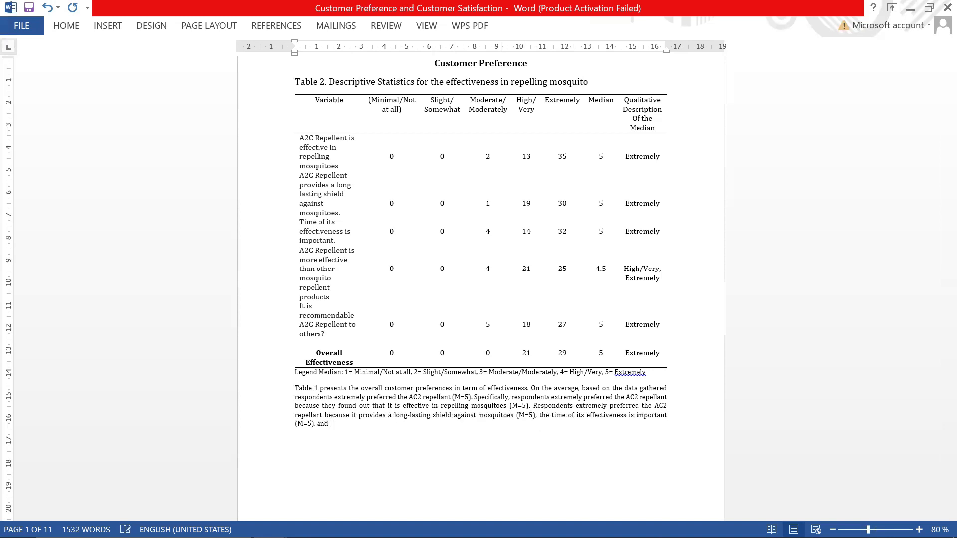
Continue the sentence with "it is a recommendable A2C repellant to"
{"action": "type", "text": "it is a reco"}
{"action": "type", "text": "mmendale "}
{"action": "type", "text": "A"}
{"action": "type", "text": "C2"}
{"action": "key", "text": "BackSpace"}
{"action": "key", "text": "BackSpace"}
{"action": "key", "text": "BackSpace"}
{"action": "key", "text": "BackSpace"}
{"action": "key", "text": "BackSpace"}
{"action": "type", "text": "ble A2C repellant to "}
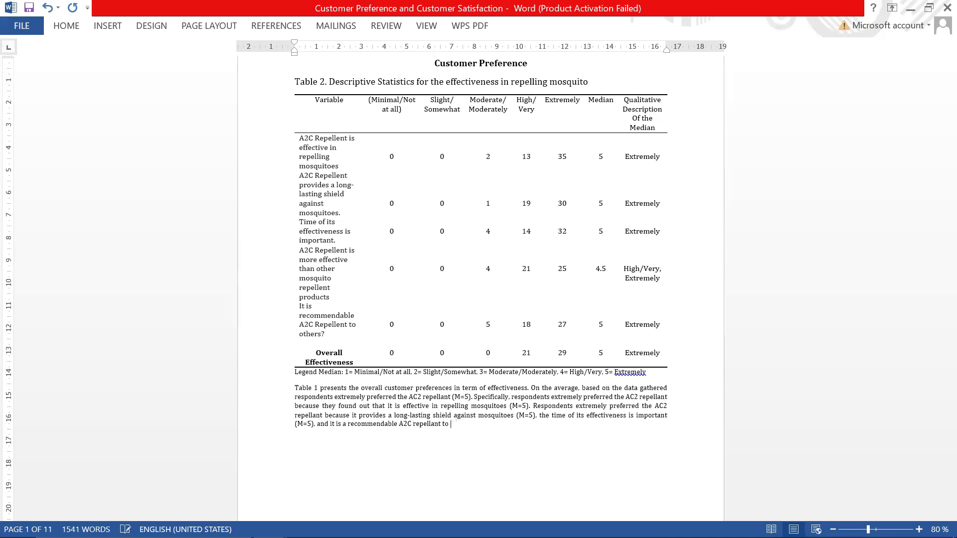
Finish the sentence with "others (M=5)." and start the next one with "Moreover, respondents"
{"action": "type", "text": "others"}
{"action": "type", "text": "M=2"}
{"action": "key", "text": "BackSpace"}
{"action": "key", "text": "BackSpace"}
{"action": "key", "text": "BackSpace"}
{"action": "type", "text": "5). Moreover, repondents"}
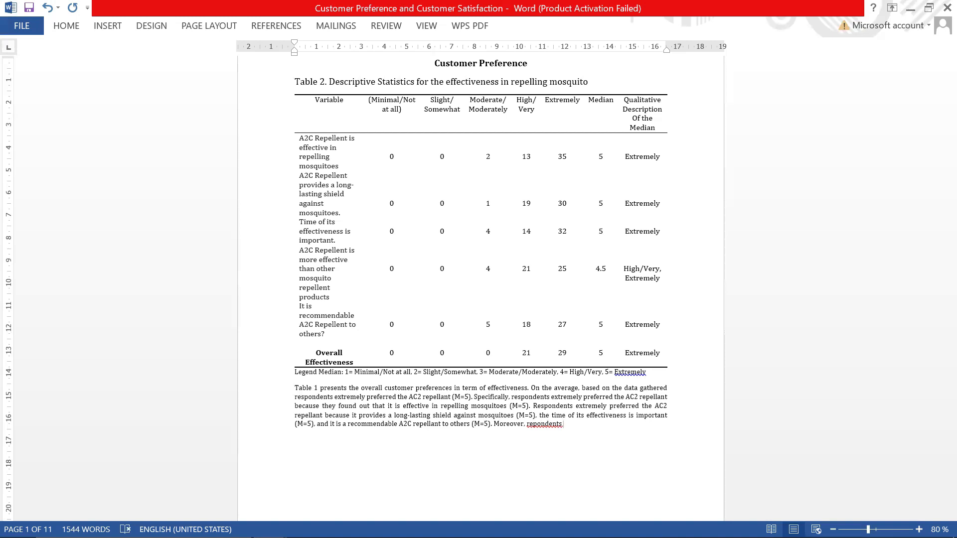
{"action": "left_click", "coordinate": [534, 422]}
{"action": "type", "text": "s"}
Continue the last sentence of the paragraph with "were either very"
{"action": "left_click", "coordinate": [578, 429]}
{"action": "type", "text": "e"}
{"action": "key", "text": "BackSpace"}
{"action": "type", "text": "were either"}
{"action": "type", "text": " e"}
{"action": "type", "text": "very"}
{"action": "type", "text": " pre"}
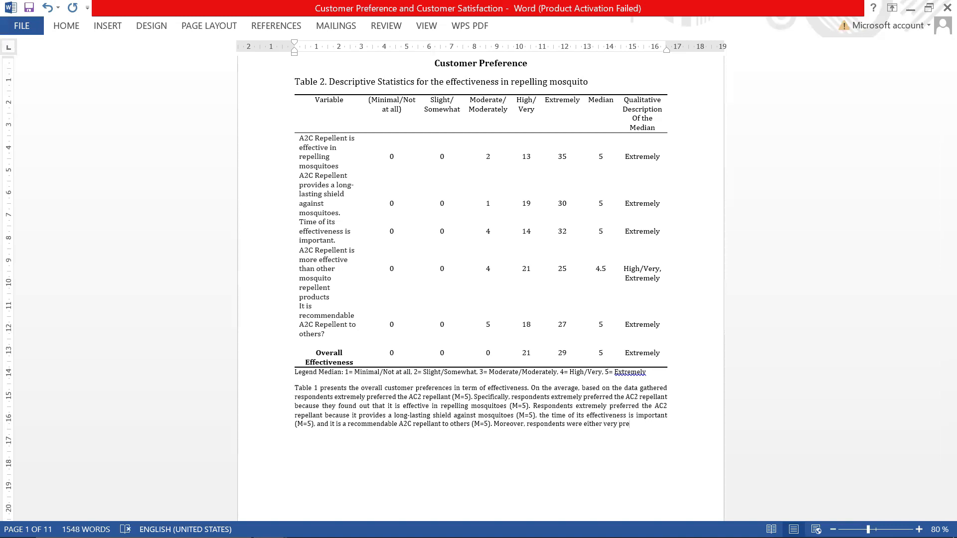
{"action": "key", "text": "BackSpace"}
{"action": "key", "text": "BackSpace"}
{"action": "key", "text": "BackSpace"}
Add "or extremely preferred" to the sentence, correcting the misspelled "preffered" with the suggested spelling
{"action": "type", "text": "or extremely preffered"}
{"action": "key", "text": "BackSpace"}
{"action": "type", "text": "ed"}
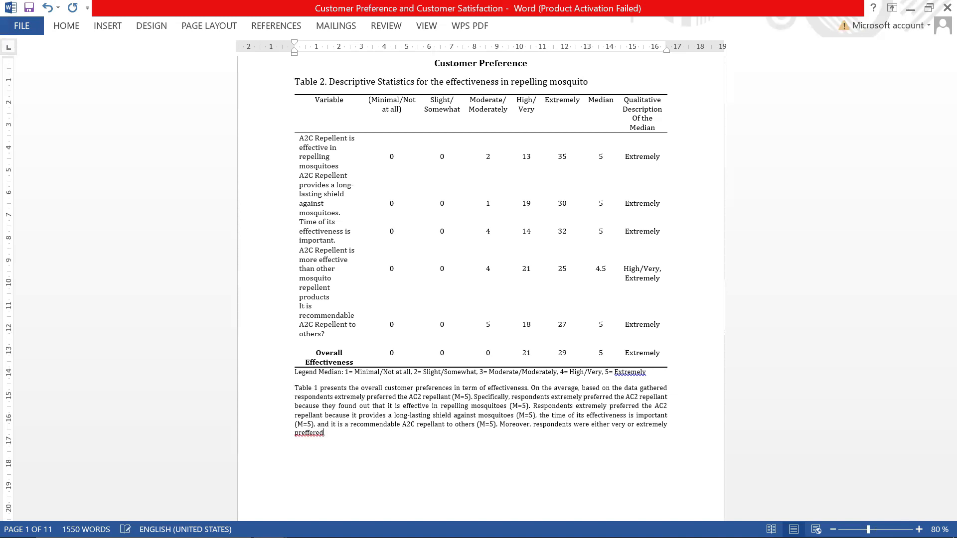
{"action": "right_click", "coordinate": [314, 433]}
{"action": "left_click", "coordinate": [355, 336]}
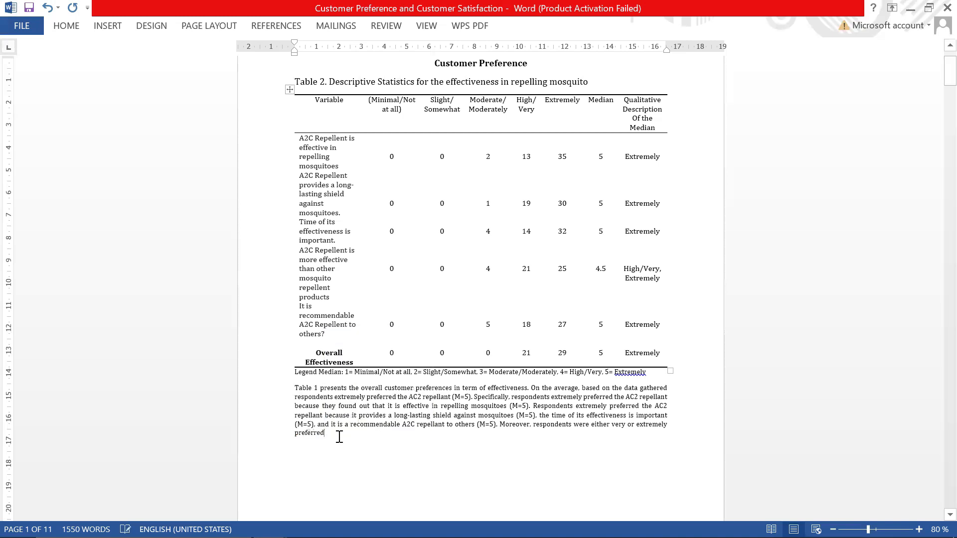
Complete the last sentence with "the AC2 repellant in terms of its effectiveness than the other mosquitoes repellant (M=4.5)"
{"action": "type", "text": "the A"}
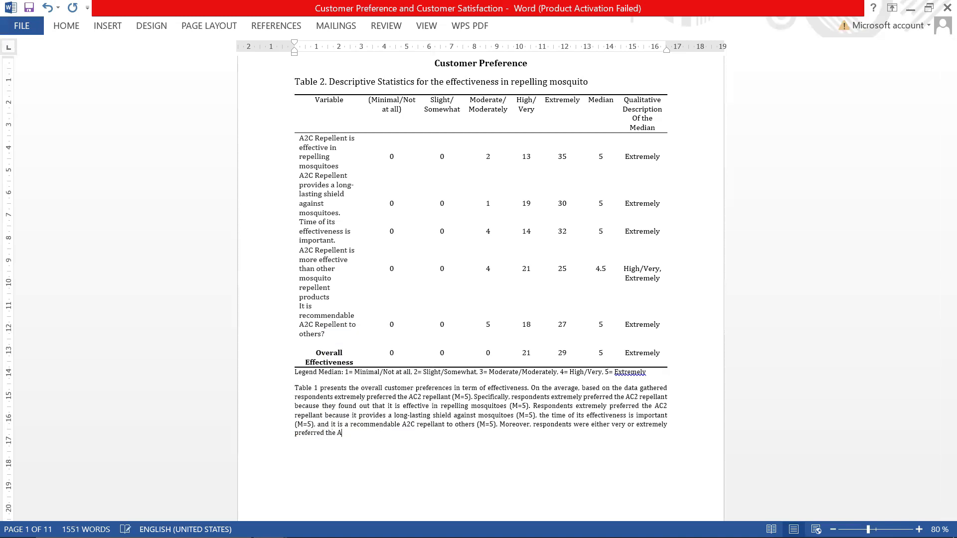
{"action": "type", "text": "C2 repellant in terms of its effectiveness in "}
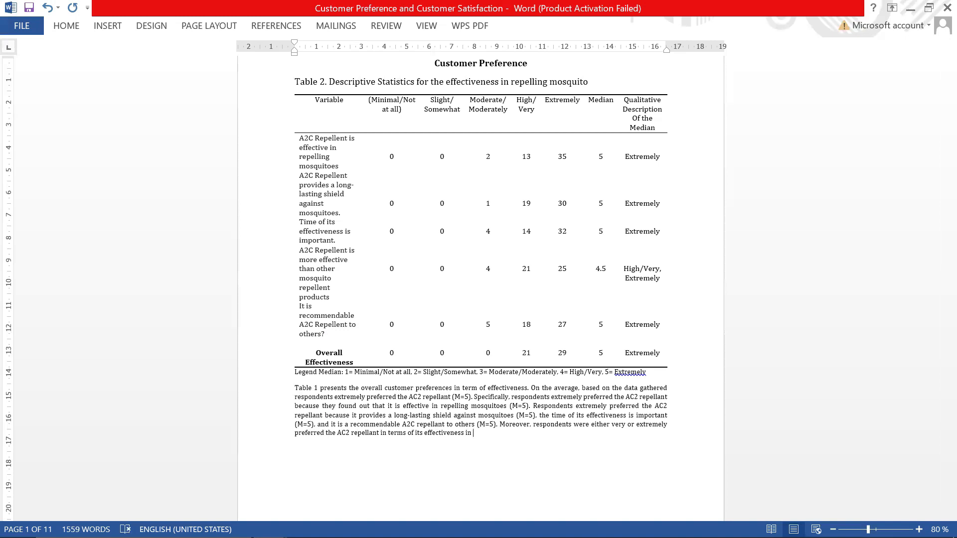
{"action": "type", "text": "han the other th"}
{"action": "type", "text": "osquitoes repellant ("}
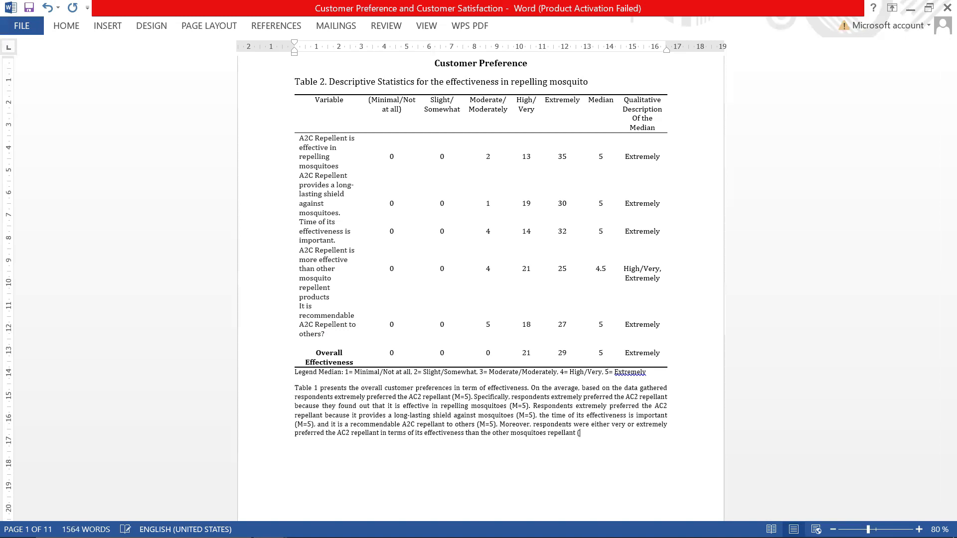
{"action": "type", "text": "M=4.5)"}
Save the document and indent the first line of the interpretation paragraph below Table 2
{"action": "key", "text": "ctrl+s"}
{"action": "left_click", "coordinate": [295, 390]}
{"action": "key", "text": "Tab"}
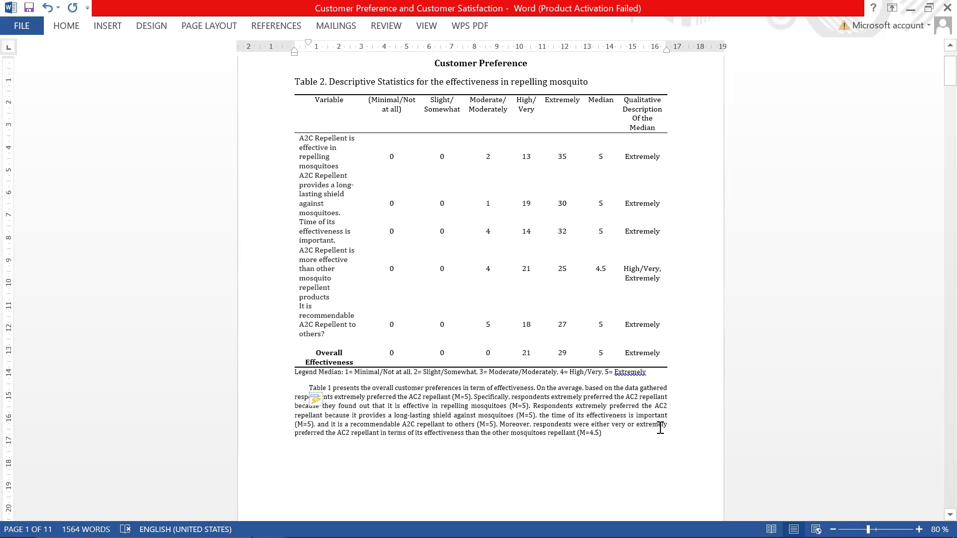
Look through the finished paragraph and the remaining tables down to the Overall Customer Preference table
{"action": "scroll", "coordinate": [506, 306], "scroll_direction": "down", "scroll_amount": 1}
{"action": "scroll", "coordinate": [506, 306], "scroll_direction": "up", "scroll_amount": 2}
{"action": "scroll", "coordinate": [507, 304], "scroll_direction": "down", "scroll_amount": 10}
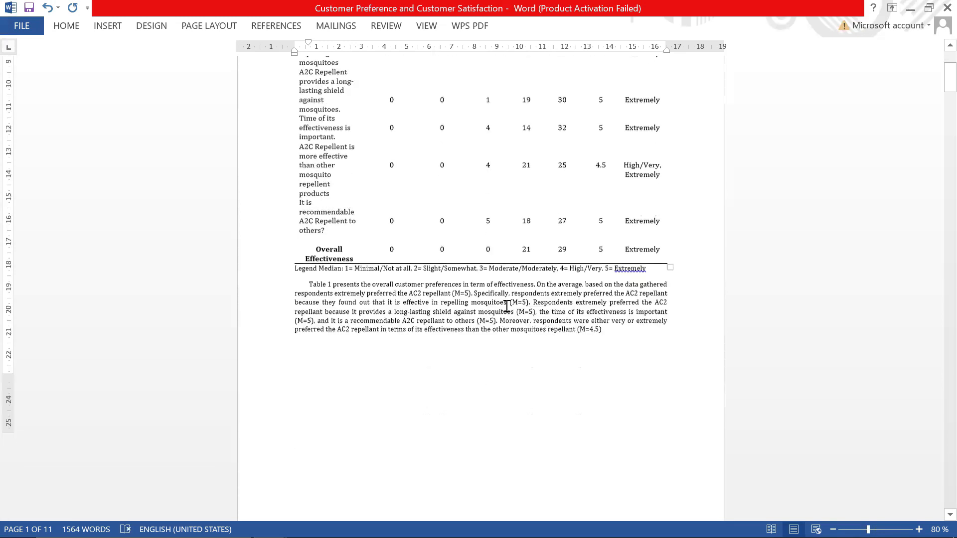
{"action": "scroll", "coordinate": [505, 303], "scroll_direction": "down", "scroll_amount": 10}
{"action": "scroll", "coordinate": [507, 305], "scroll_direction": "up", "scroll_amount": 3}
{"action": "scroll", "coordinate": [506, 306], "scroll_direction": "down", "scroll_amount": 12}
{"action": "scroll", "coordinate": [506, 306], "scroll_direction": "down", "scroll_amount": 15}
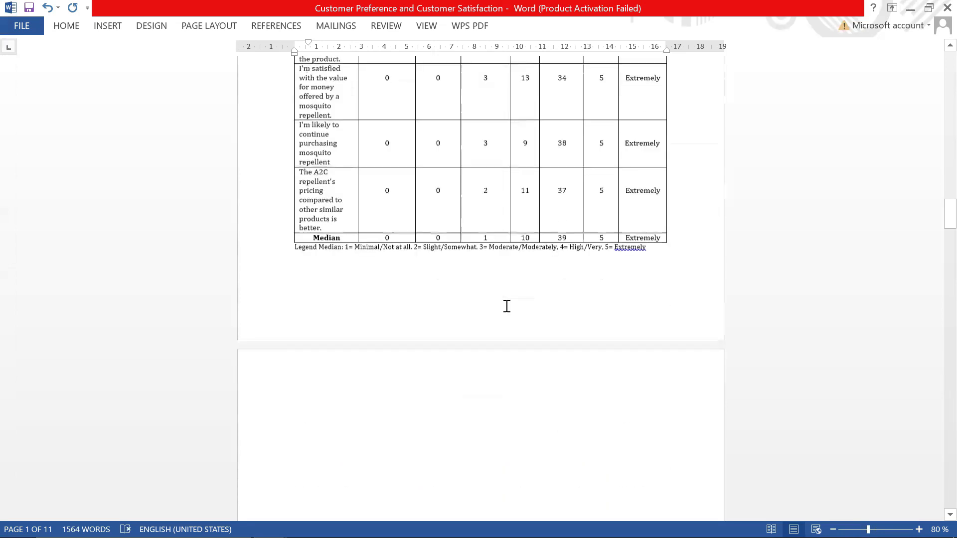
{"action": "scroll", "coordinate": [507, 306], "scroll_direction": "down", "scroll_amount": 5}
{"action": "scroll", "coordinate": [507, 306], "scroll_direction": "up", "scroll_amount": 4}
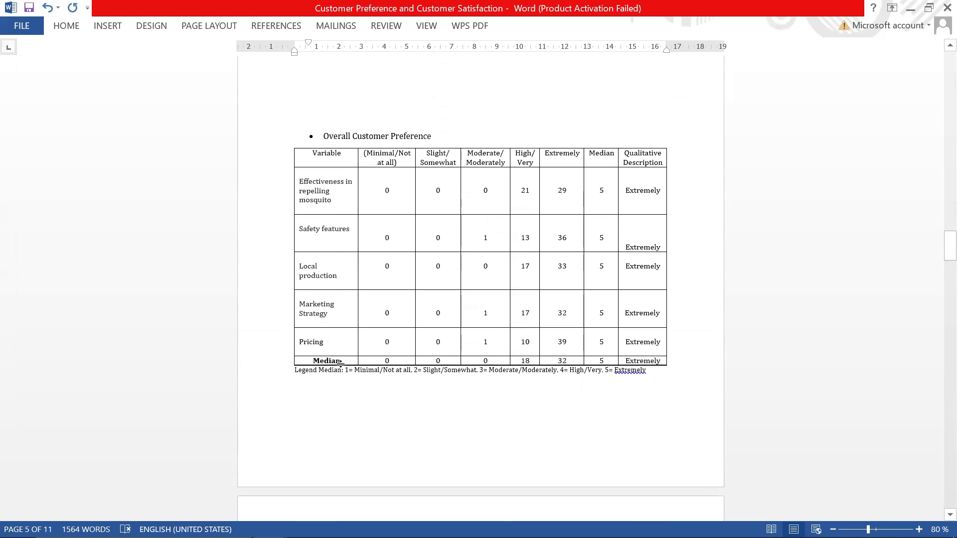
Replace the "Median" row label in the Overall Customer Preference table with "OVER ALL COSTUMER PREFERENCES"
{"action": "left_click_drag", "start_coordinate": [345, 361], "coordinate": [315, 364]}
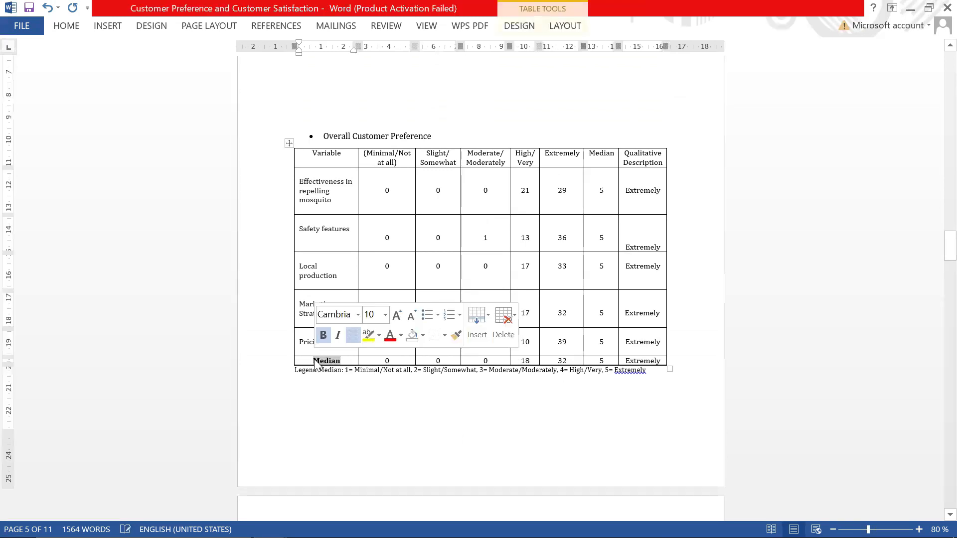
{"action": "key", "text": "Caps_Lock"}
{"action": "type", "text": "OVER"}
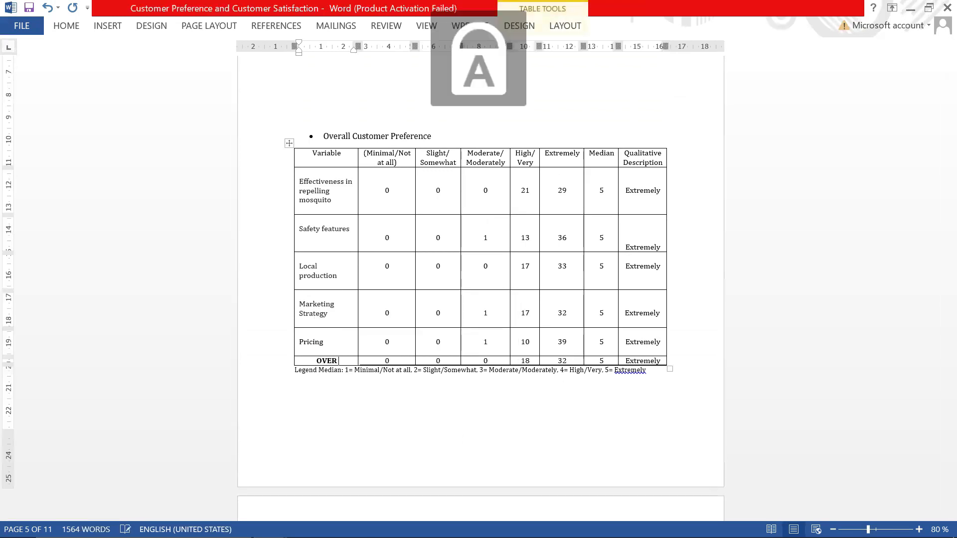
{"action": "type", "text": " ALL COSTUMER PRES"}
{"action": "type", "text": "ER"}
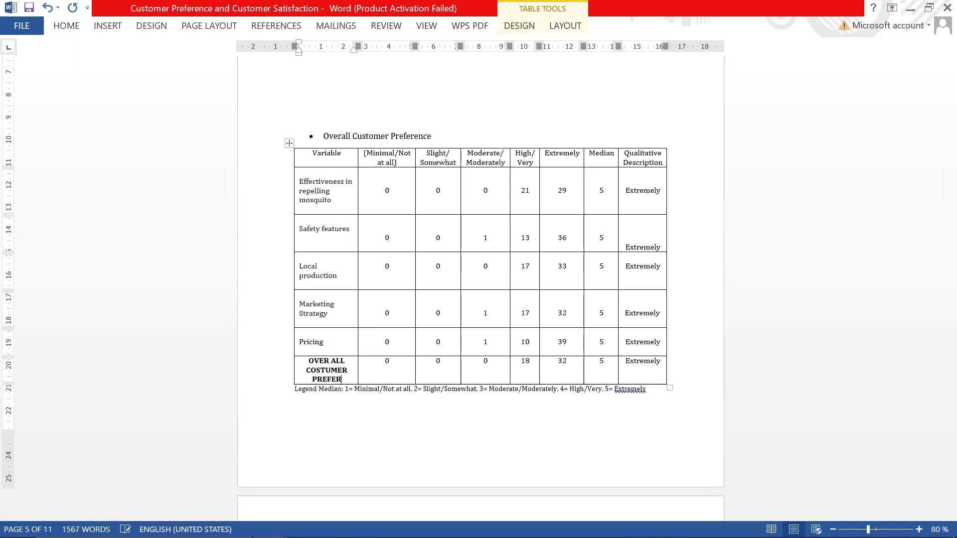
{"action": "type", "text": "ENCES"}
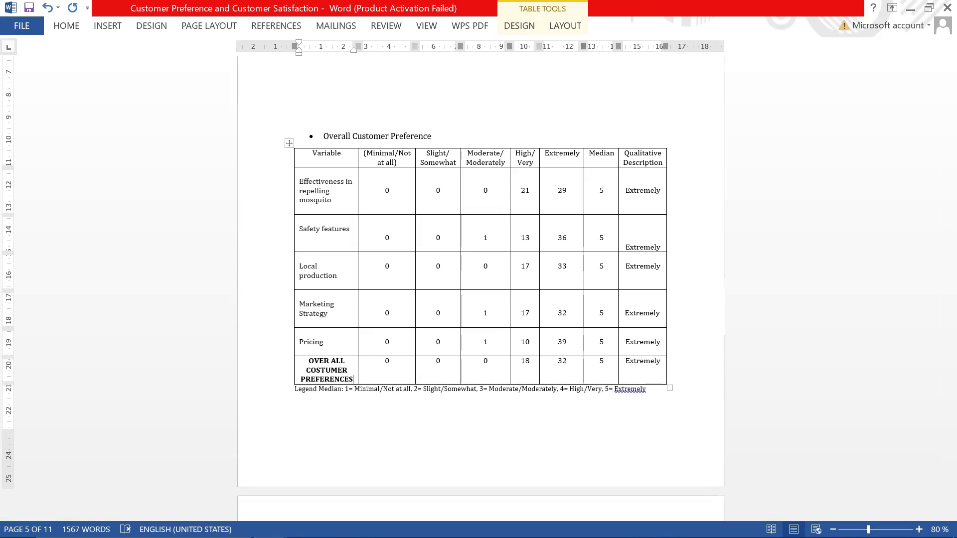
Review the Customer Preference tables from Table 2 through the Overall Customer Preference table and its heading
{"action": "scroll", "coordinate": [315, 360], "scroll_direction": "up", "scroll_amount": 20}
{"action": "scroll", "coordinate": [315, 360], "scroll_direction": "up", "scroll_amount": 20}
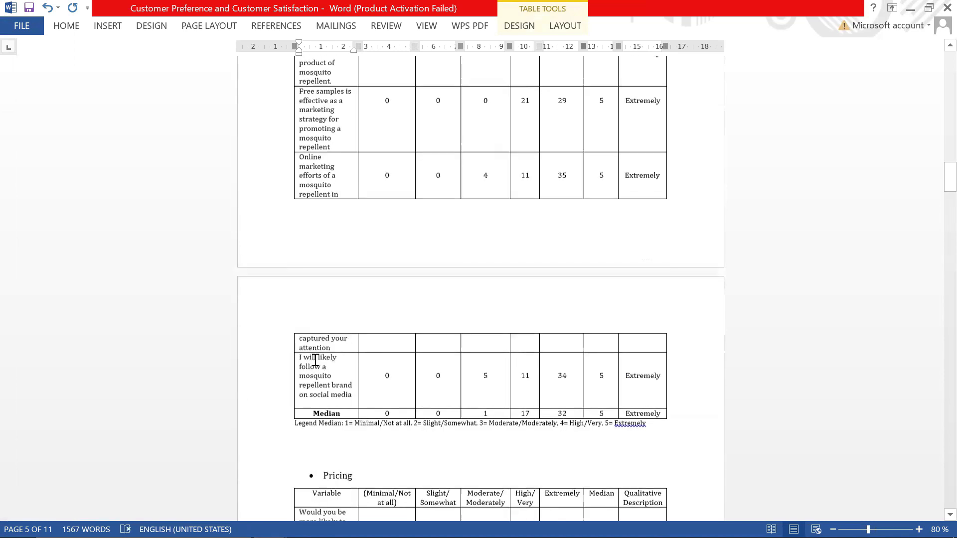
{"action": "scroll", "coordinate": [315, 359], "scroll_direction": "up", "scroll_amount": 20}
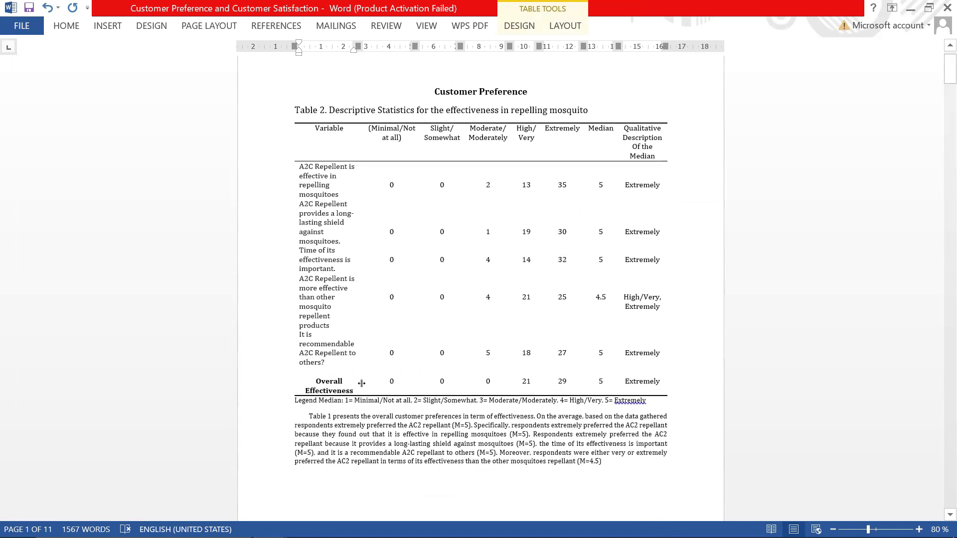
{"action": "scroll", "coordinate": [421, 449], "scroll_direction": "down", "scroll_amount": 7}
{"action": "scroll", "coordinate": [427, 441], "scroll_direction": "down", "scroll_amount": 16}
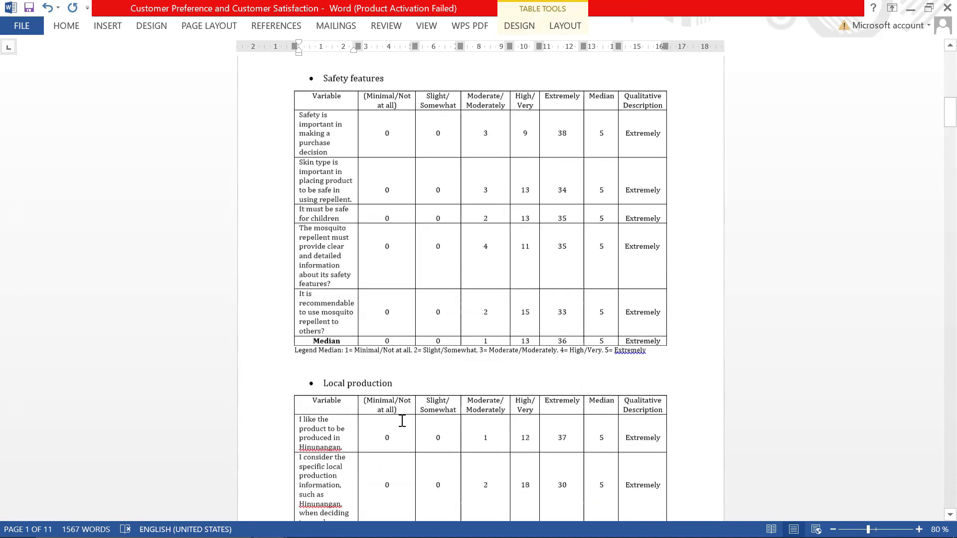
{"action": "scroll", "coordinate": [450, 377], "scroll_direction": "down", "scroll_amount": 2}
{"action": "scroll", "coordinate": [449, 377], "scroll_direction": "down", "scroll_amount": 12}
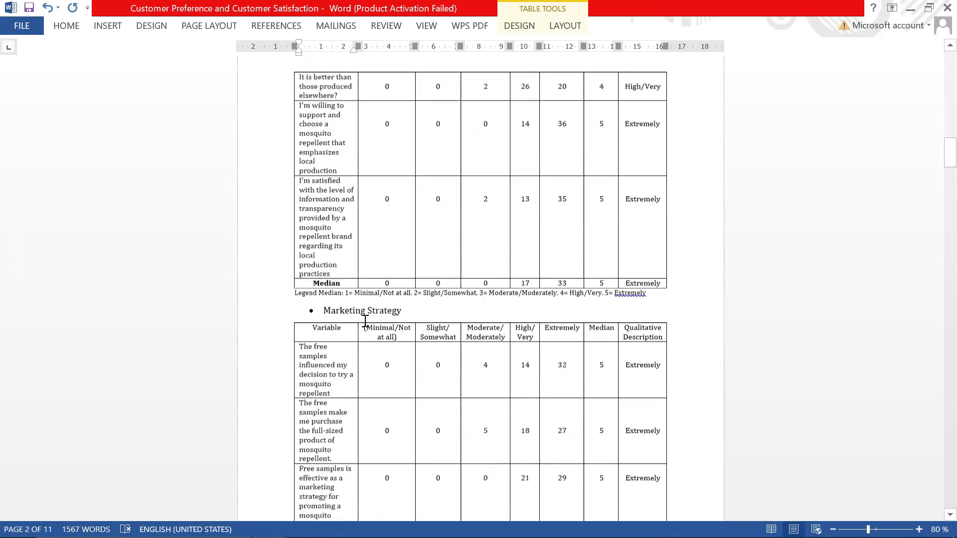
{"action": "scroll", "coordinate": [477, 387], "scroll_direction": "down", "scroll_amount": 14}
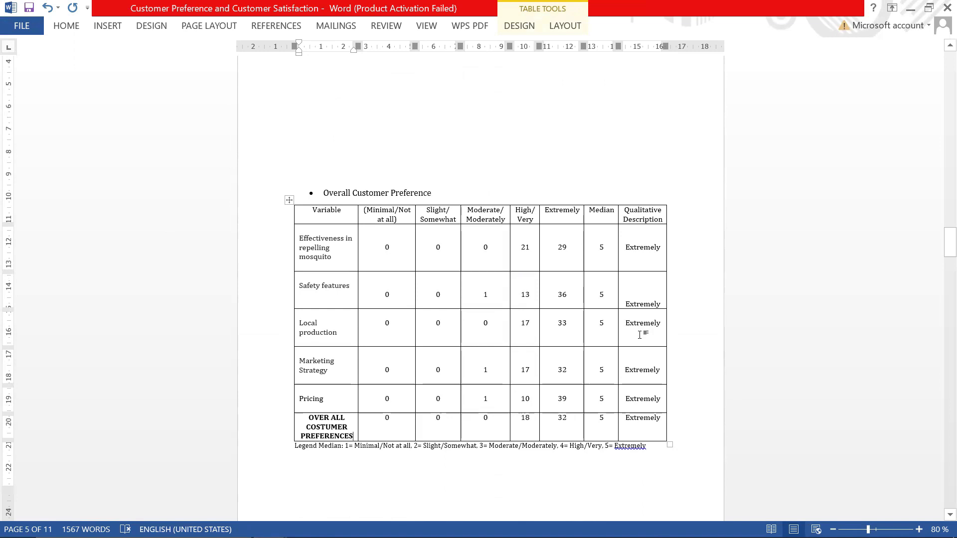
{"action": "left_click_drag", "start_coordinate": [441, 192], "coordinate": [325, 191]}
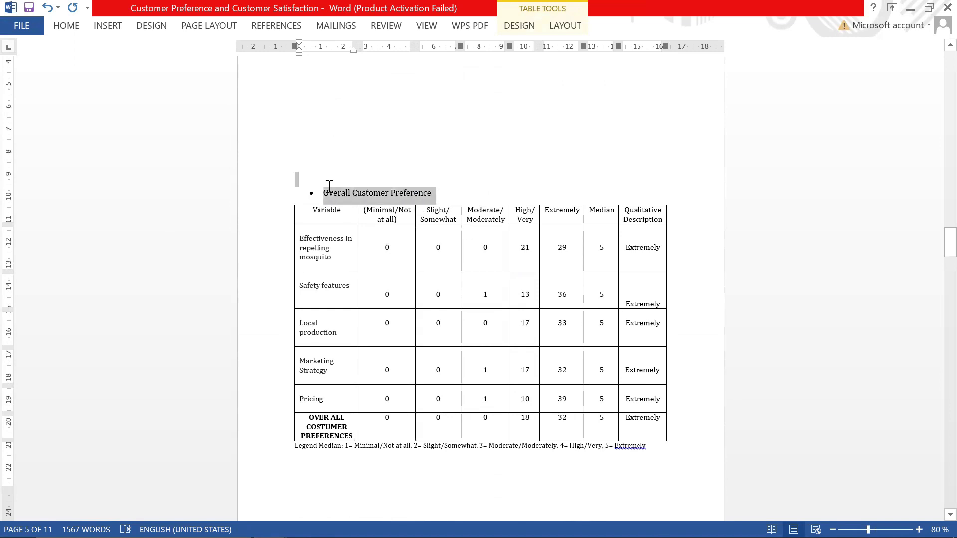
{"action": "scroll", "coordinate": [689, 402], "scroll_direction": "down", "scroll_amount": 5}
{"action": "scroll", "coordinate": [690, 405], "scroll_direction": "down", "scroll_amount": 2}
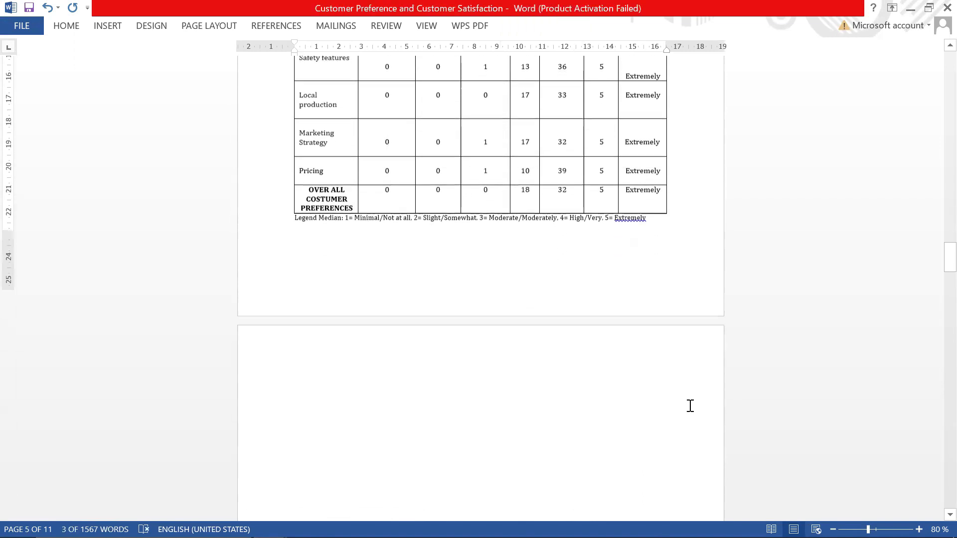
{"action": "mouse_move", "coordinate": [613, 523]}
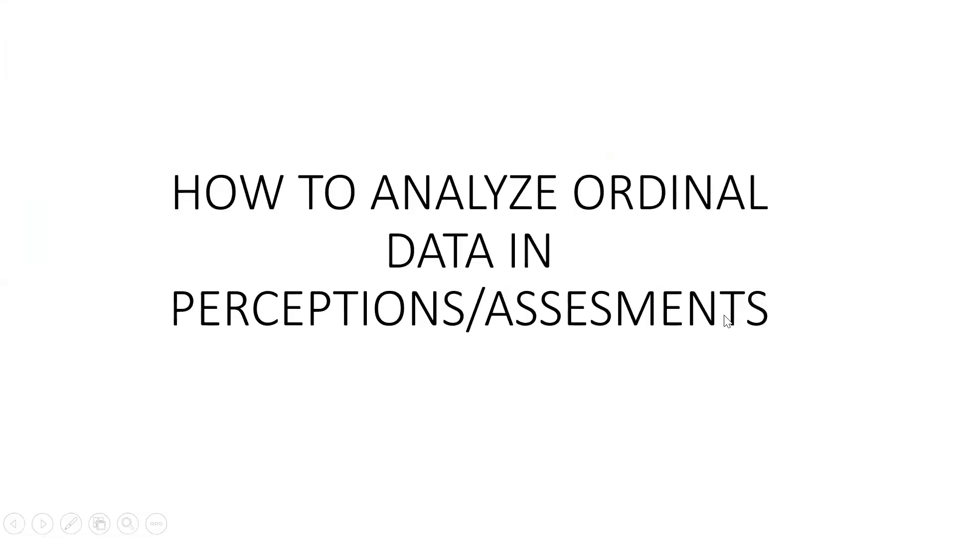